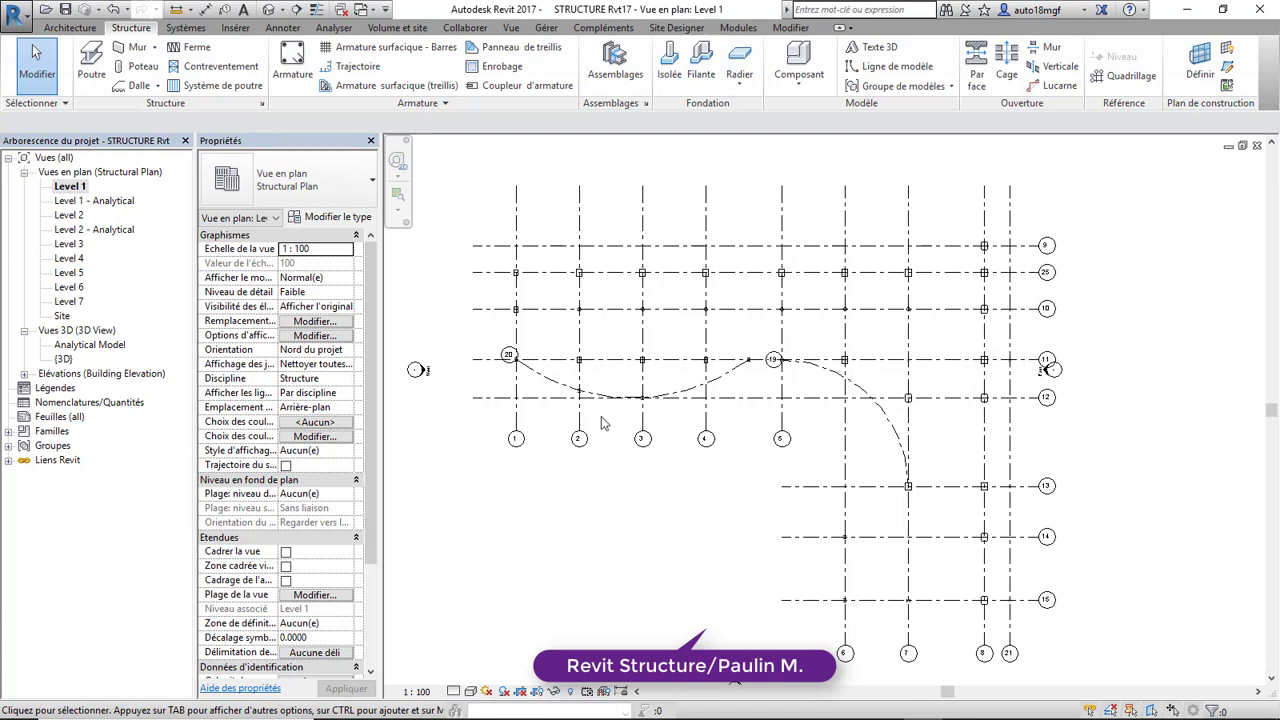
Open the Level 2 structural plan and set up a new structural wall with base constraint Level 1 and base offset 0
scroll(650, 400, down, 2)
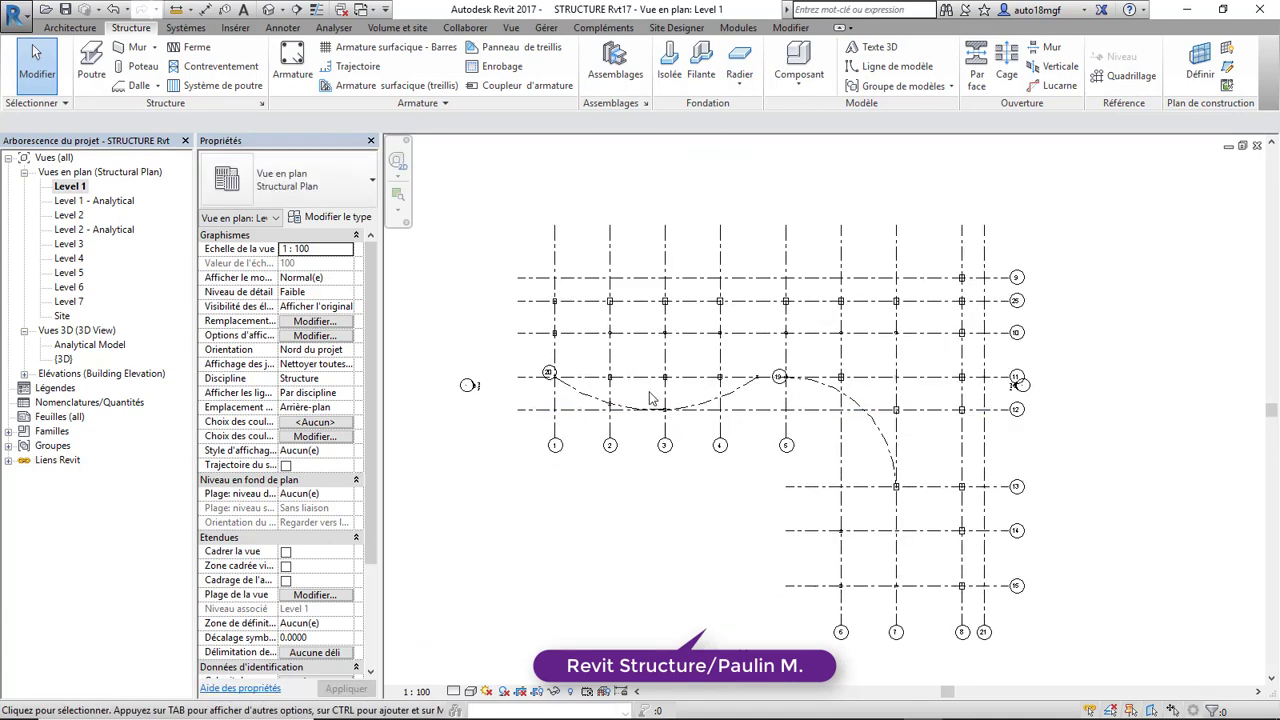
scroll(650, 398, up, 2)
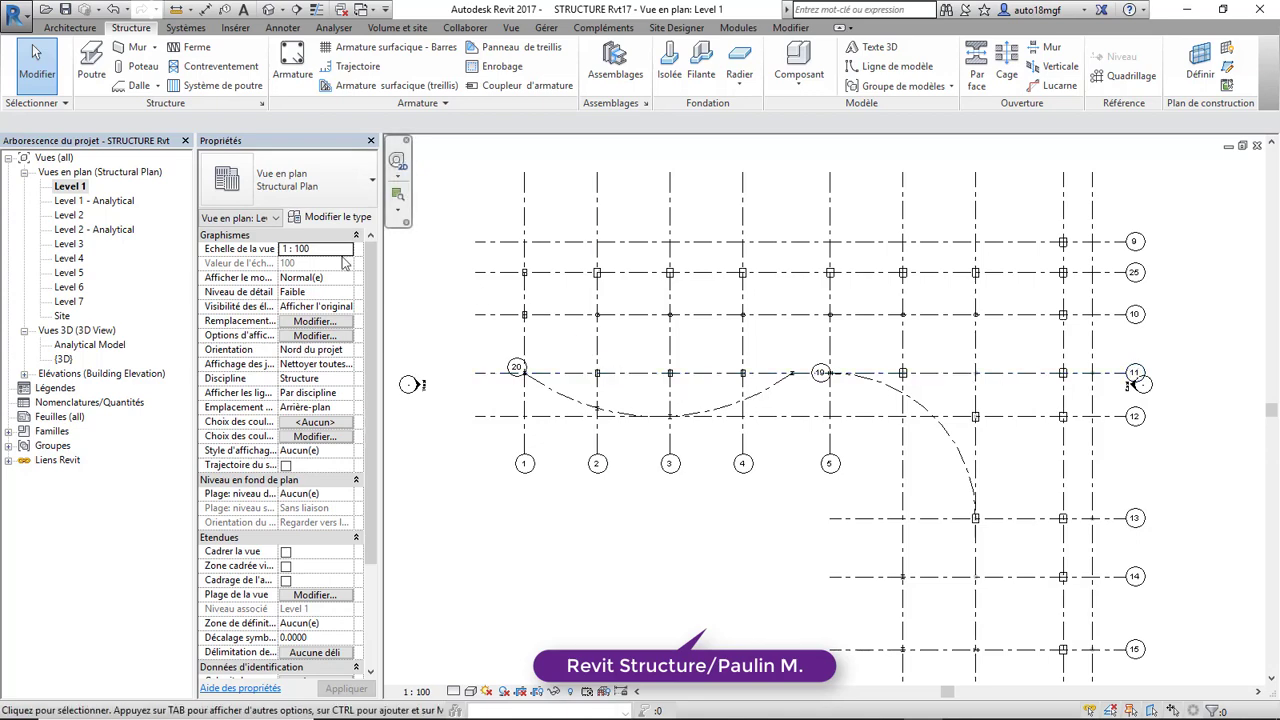
double_click(68, 216)
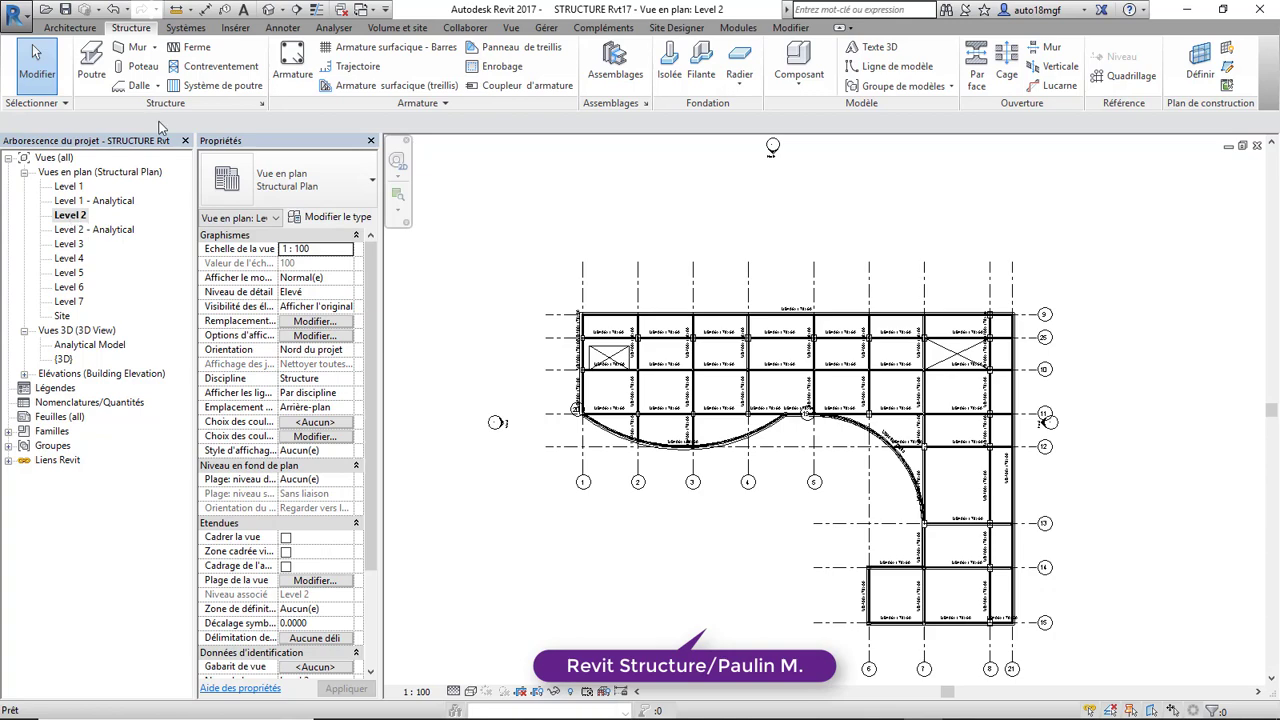
click(136, 52)
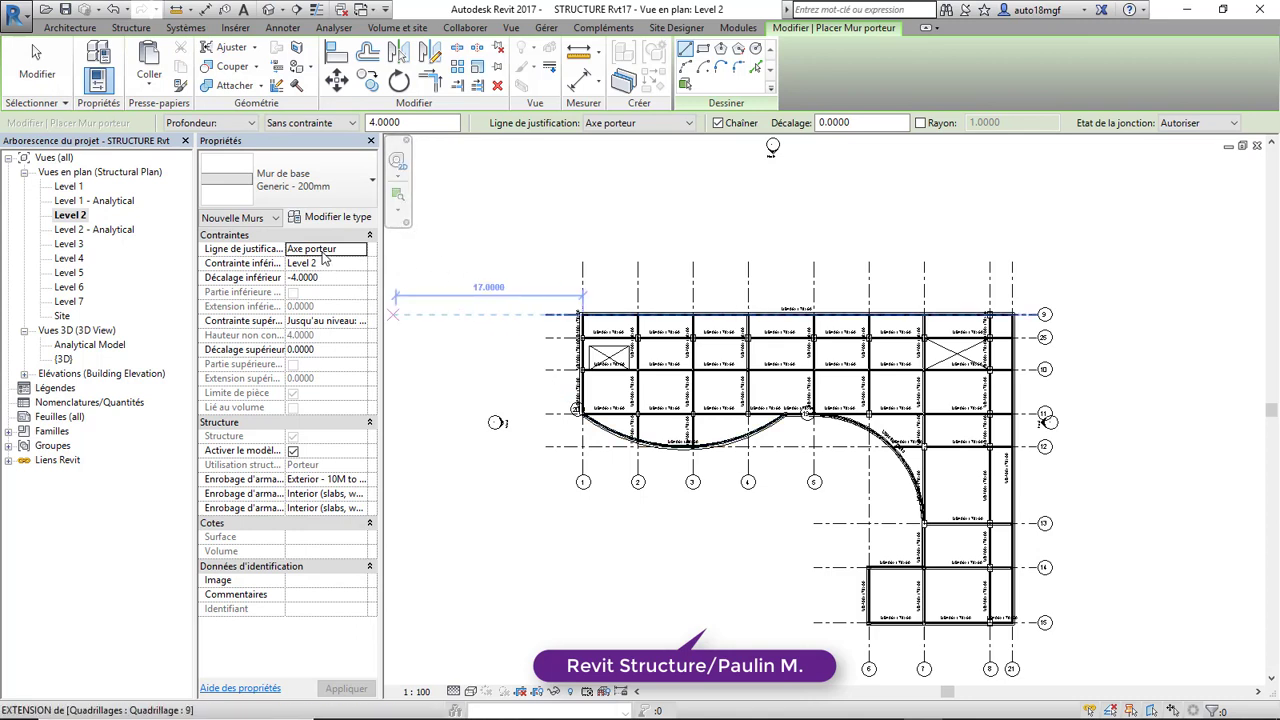
click(322, 250)
click(360, 251)
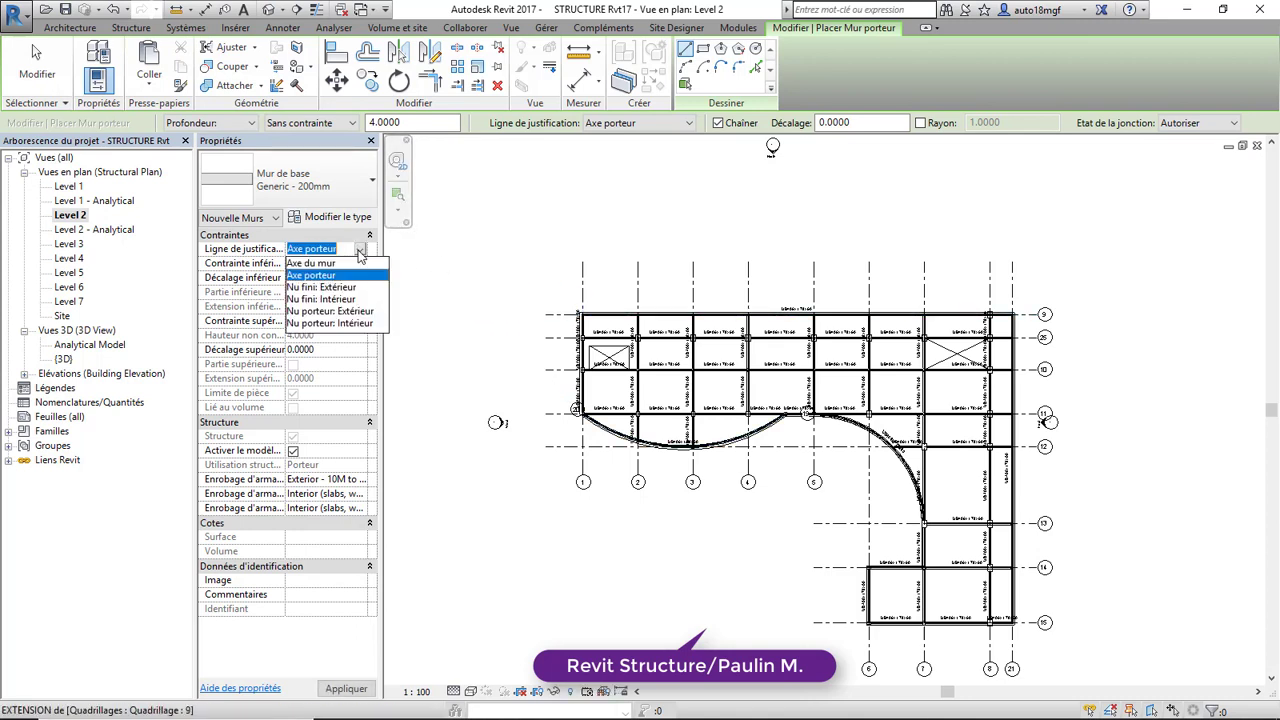
click(360, 255)
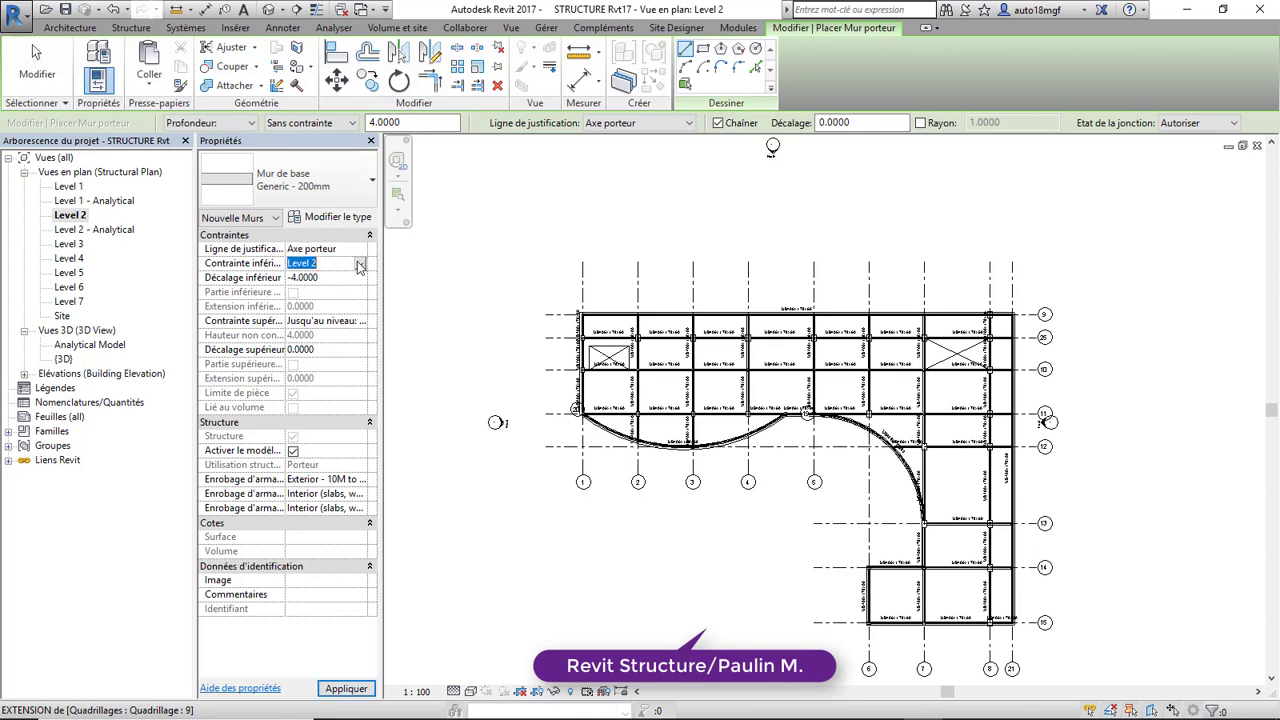
click(360, 264)
click(324, 279)
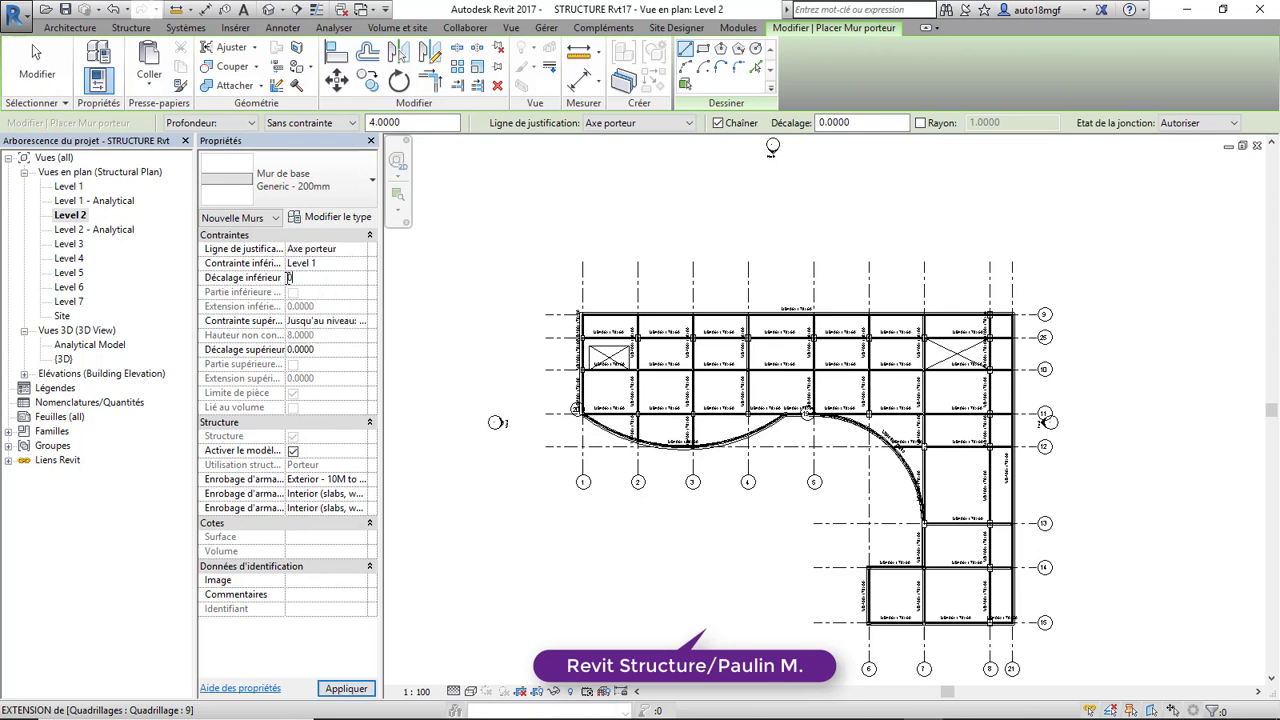
Draw a Generic - 200mm wall along the upper edge of the shaft opening between grids 1 and 2, and turn off wall chaining
scroll(570, 362, up, 4)
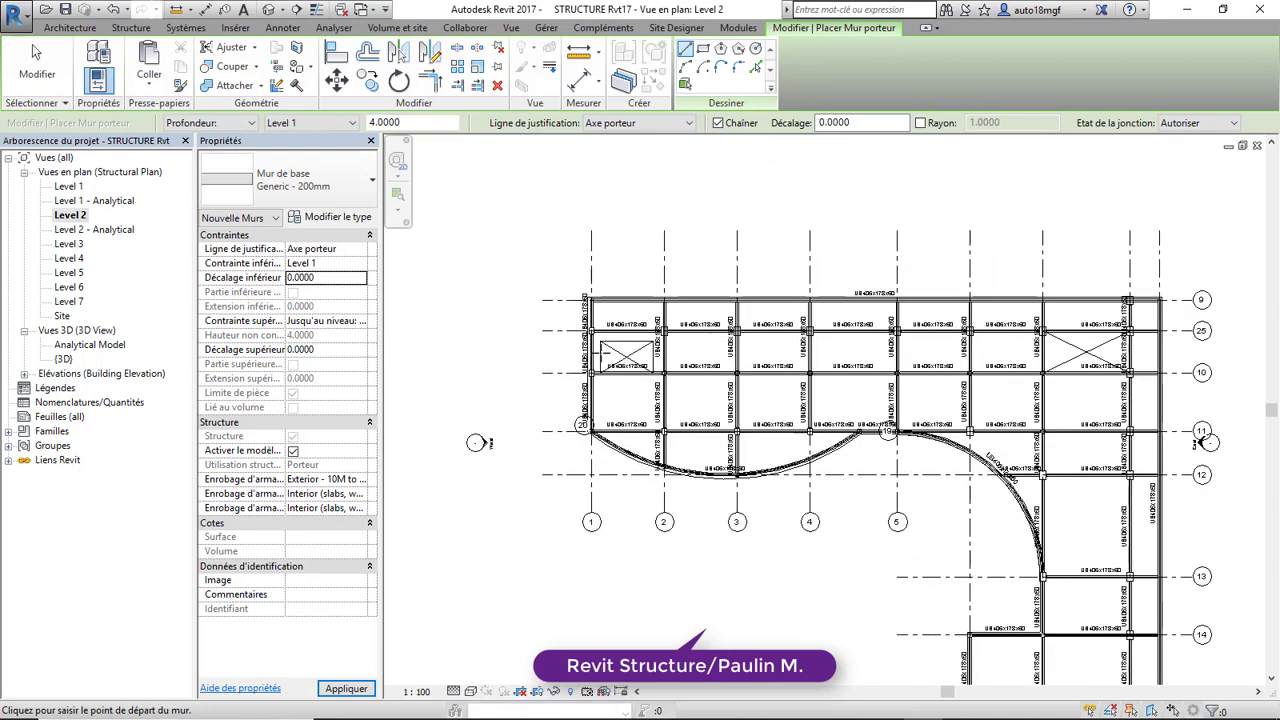
scroll(630, 343, up, 3)
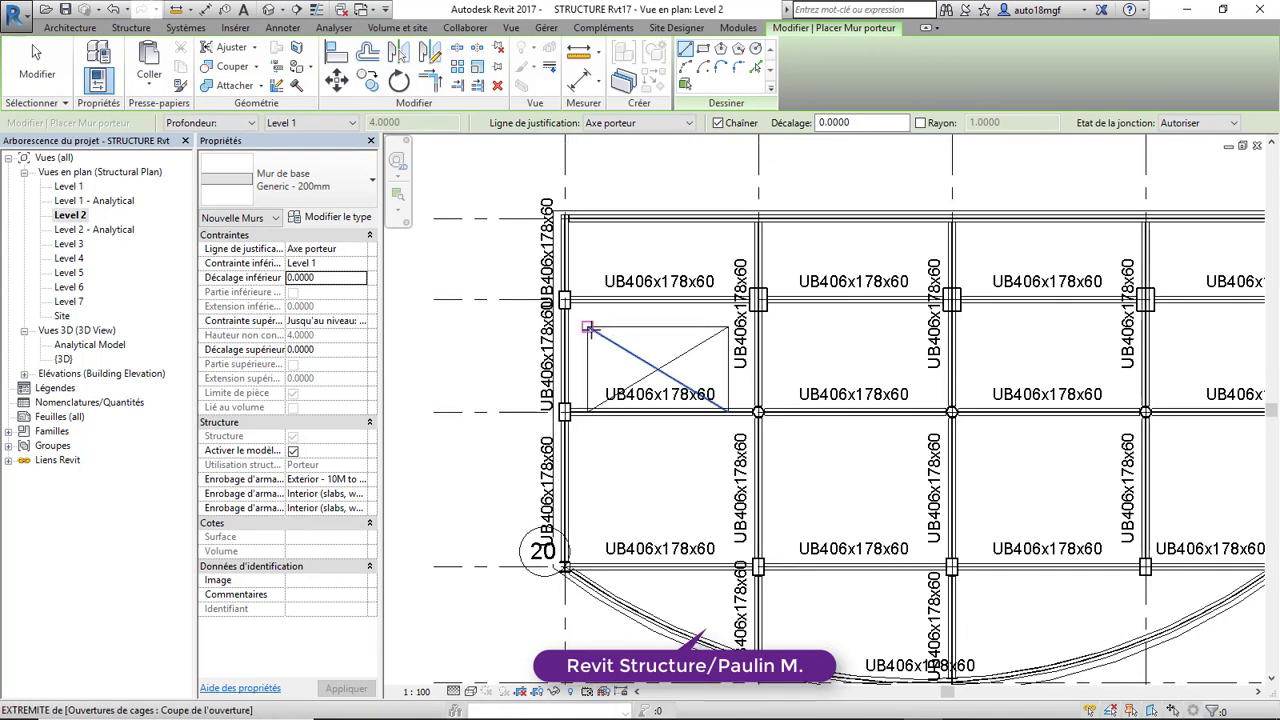
click(588, 327)
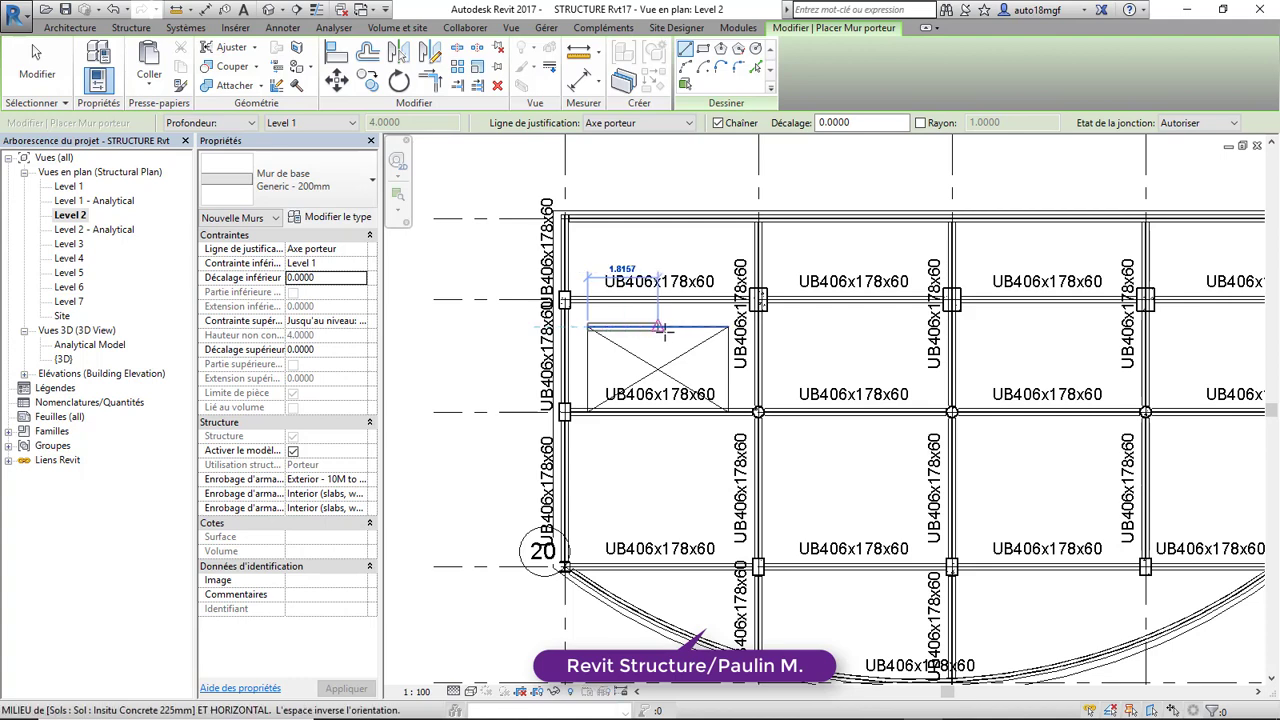
click(727, 327)
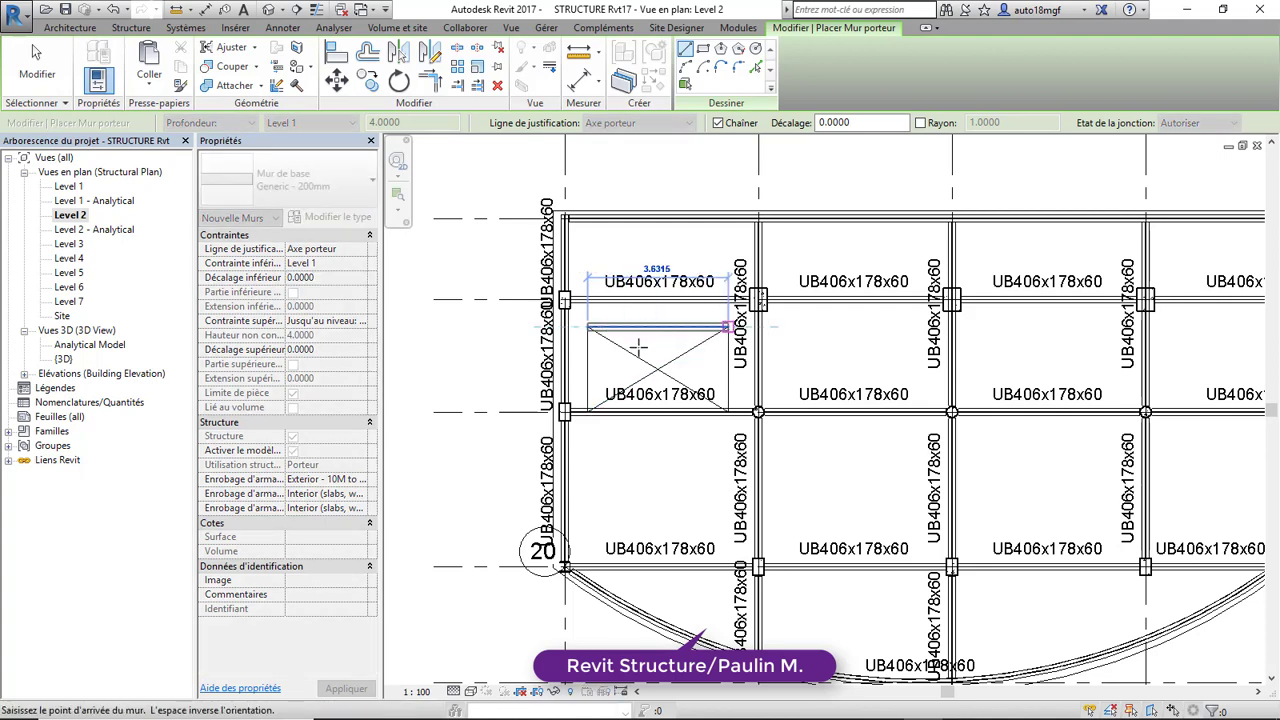
click(718, 122)
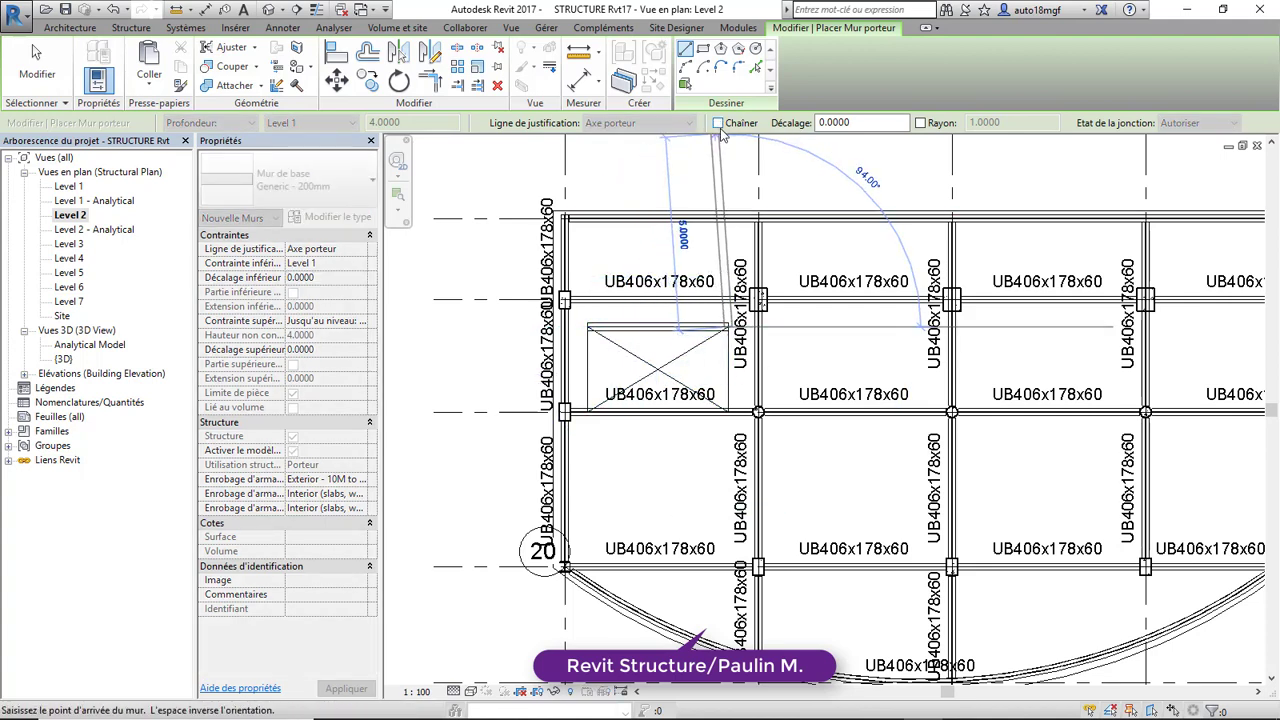
key(Escape)
key(Escape)
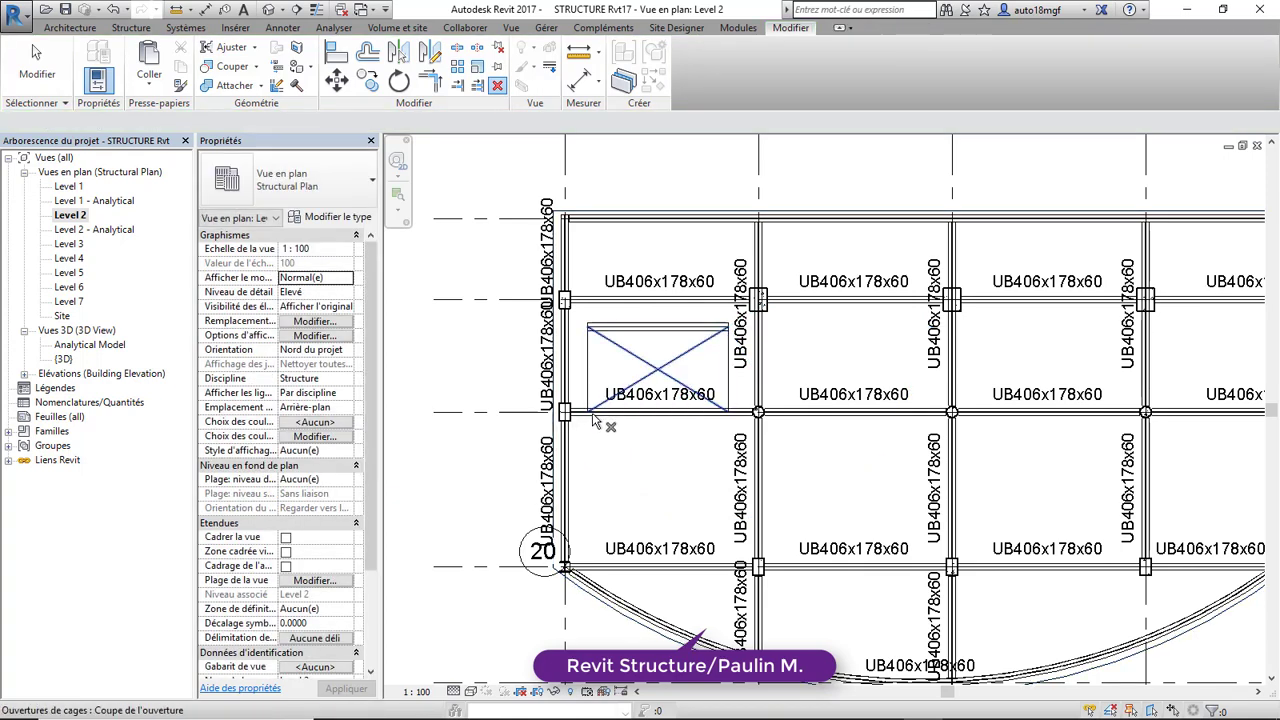
Draw a second Generic - 200mm wall along the lower edge of the same shaft opening, on grid 10
click(122, 29)
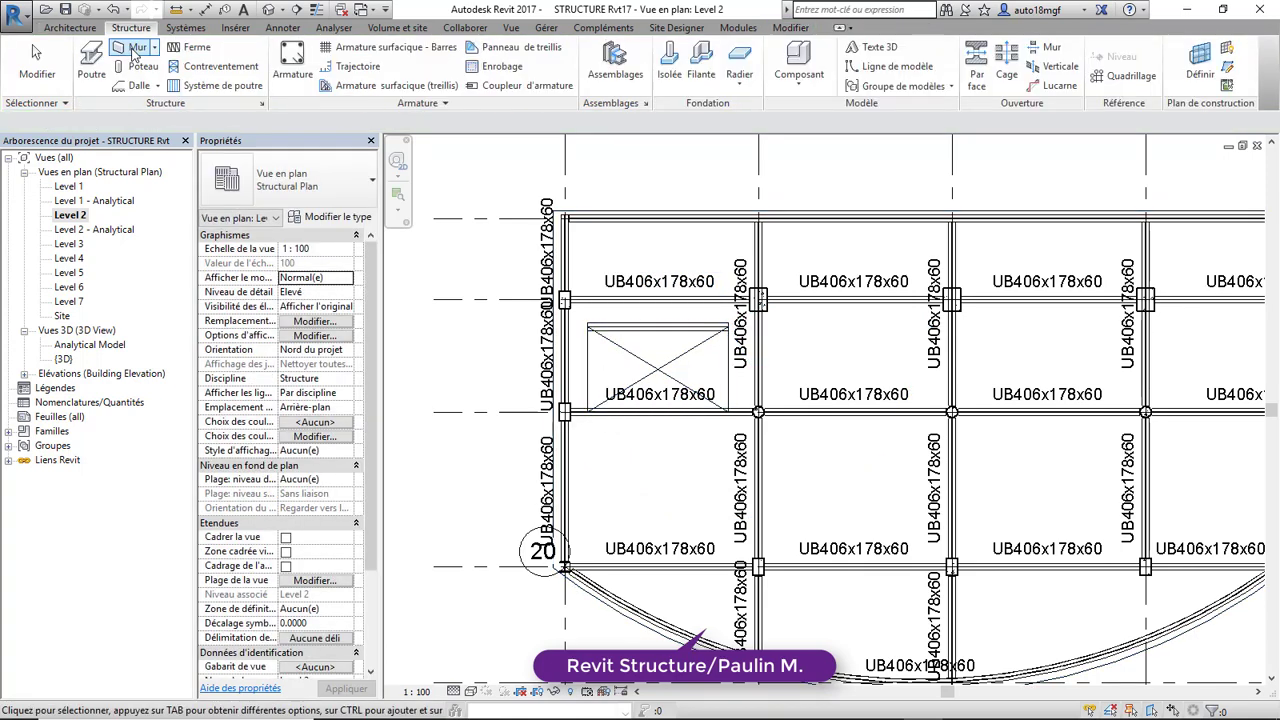
key(w)
key(a)
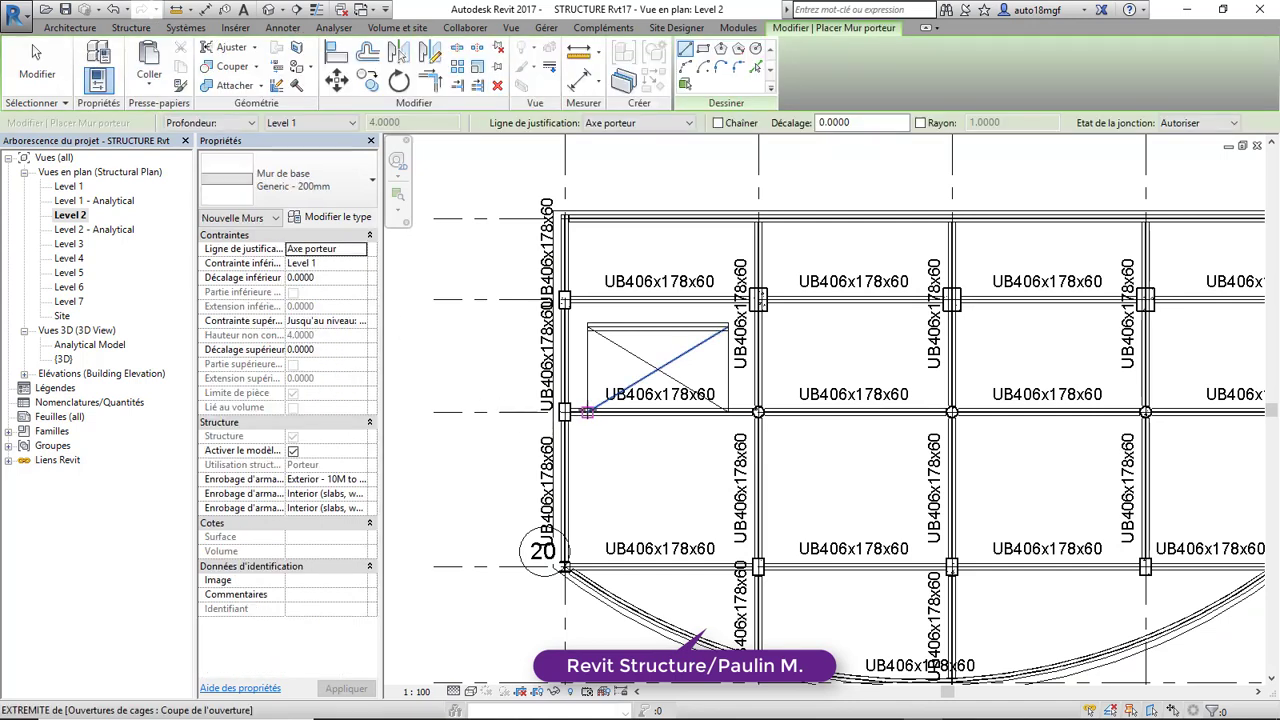
click(587, 411)
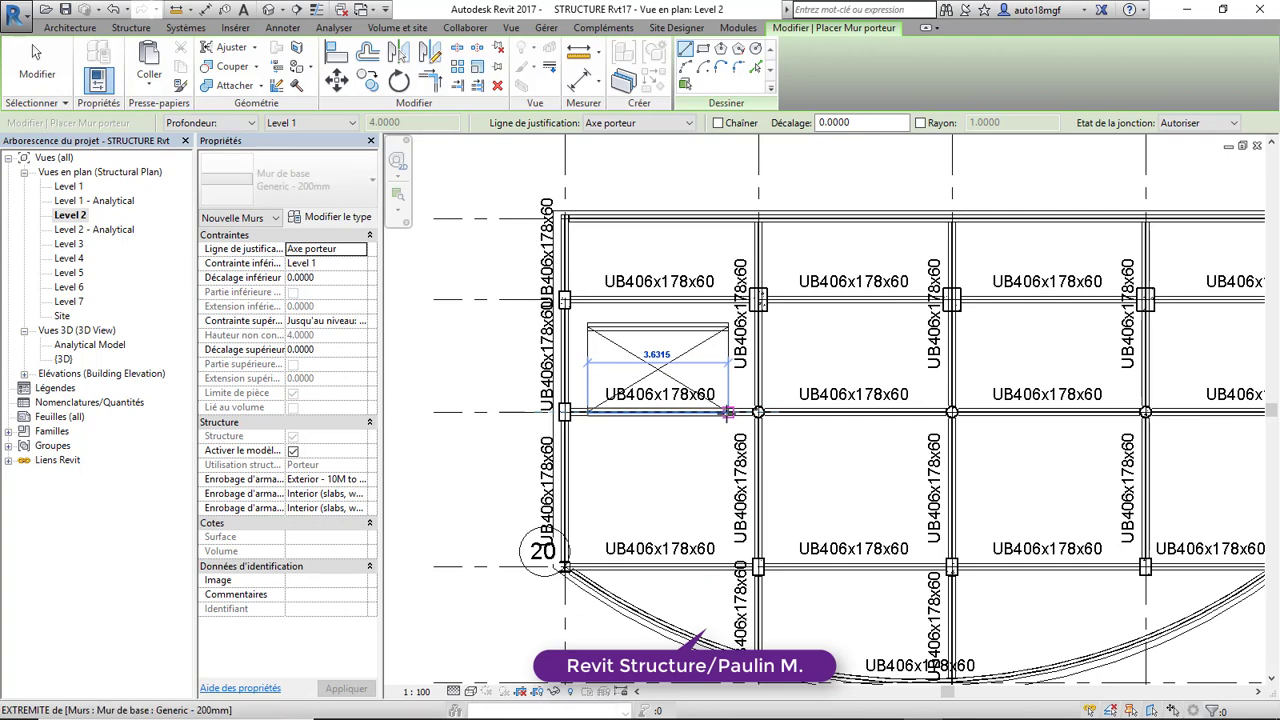
click(727, 411)
scroll(657, 418, down, 1)
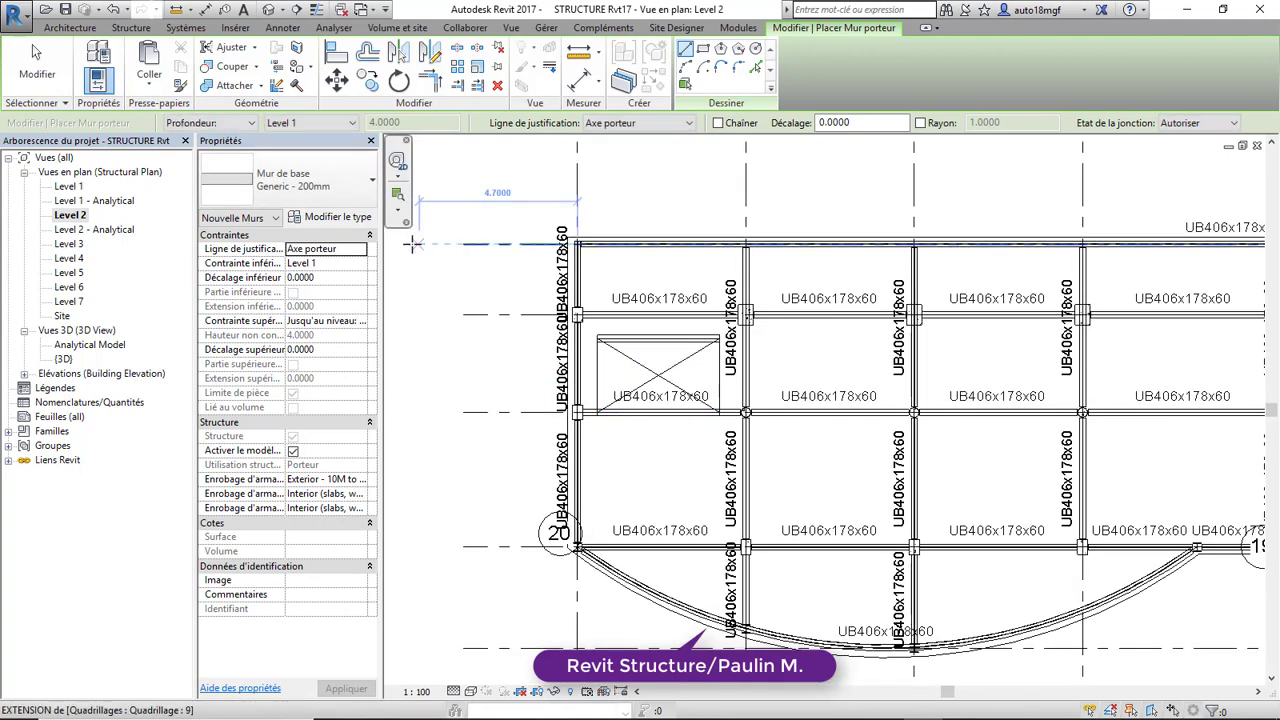
click(131, 27)
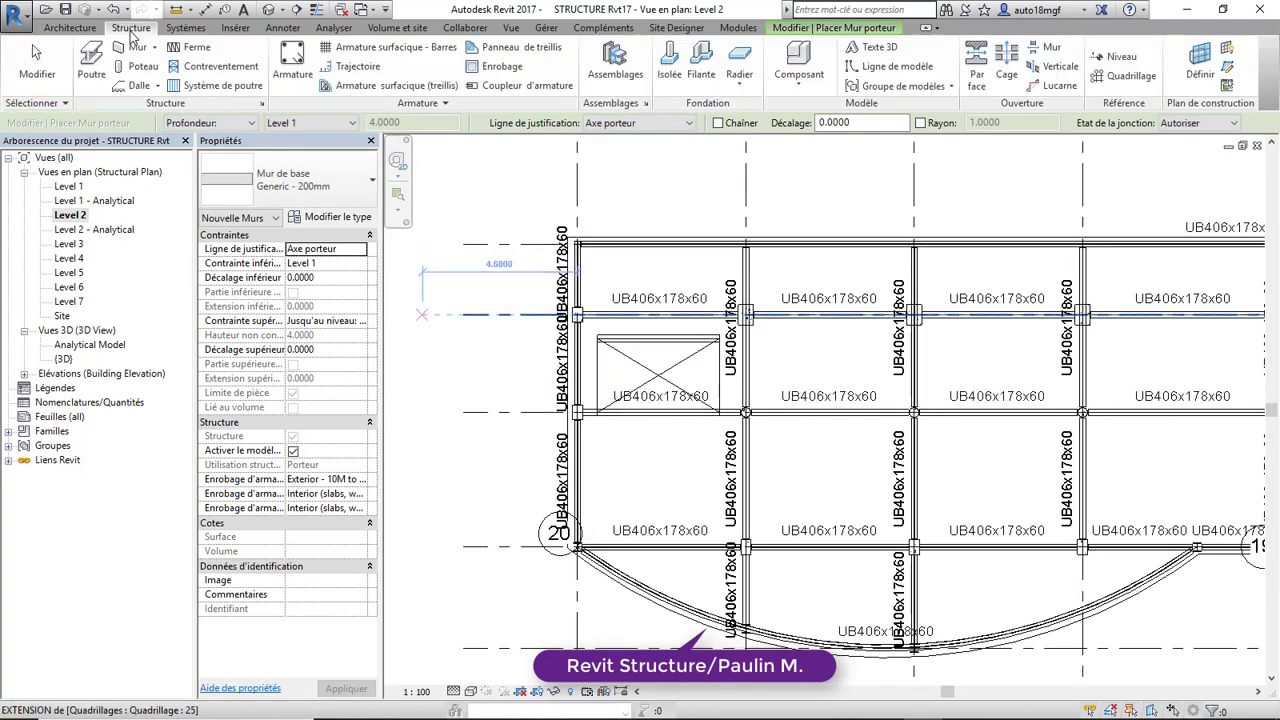
scroll(560, 320, down, 1)
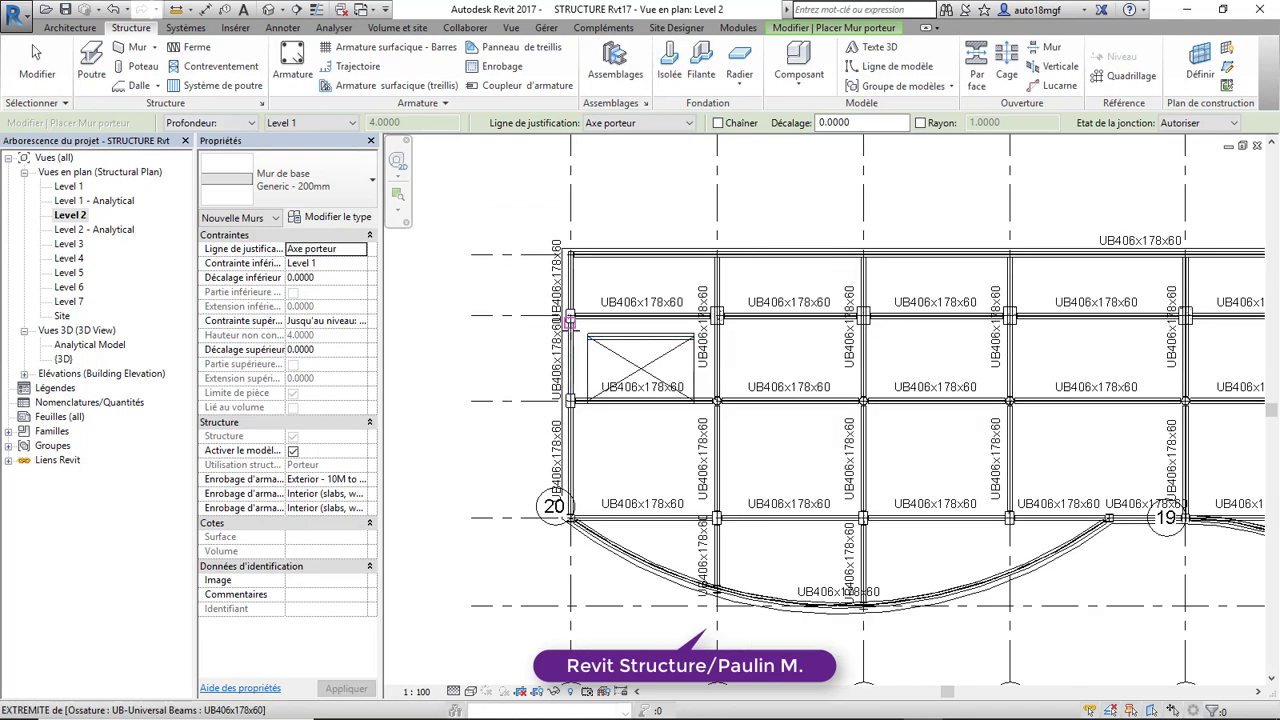
Open the Level 1 structural plan, start an isolated foundation and look through the available foundation types
double_click(70, 188)
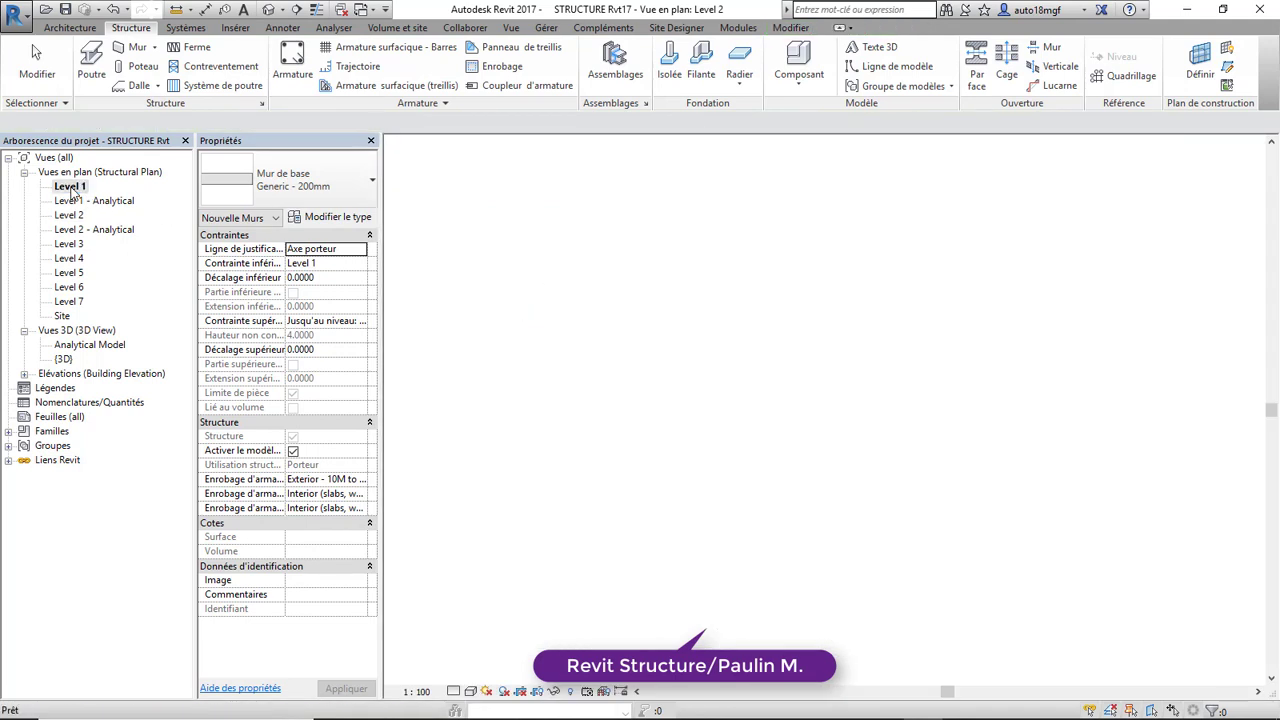
click(670, 70)
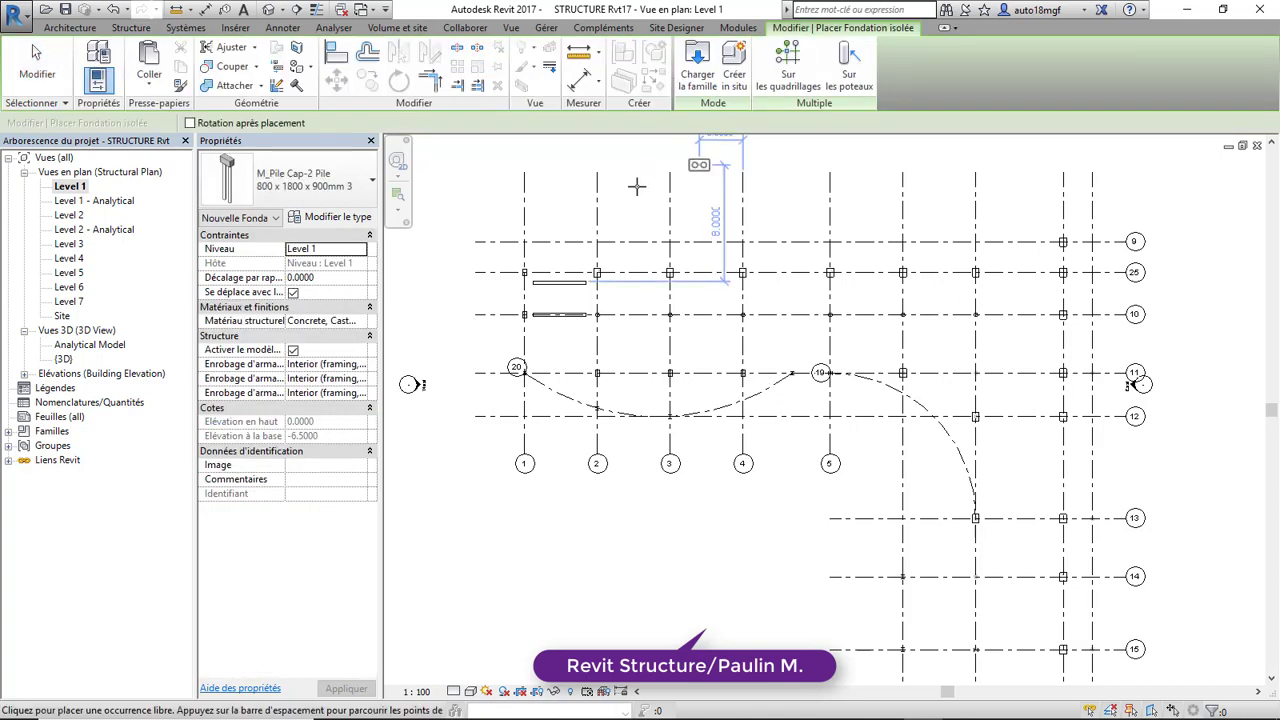
click(292, 180)
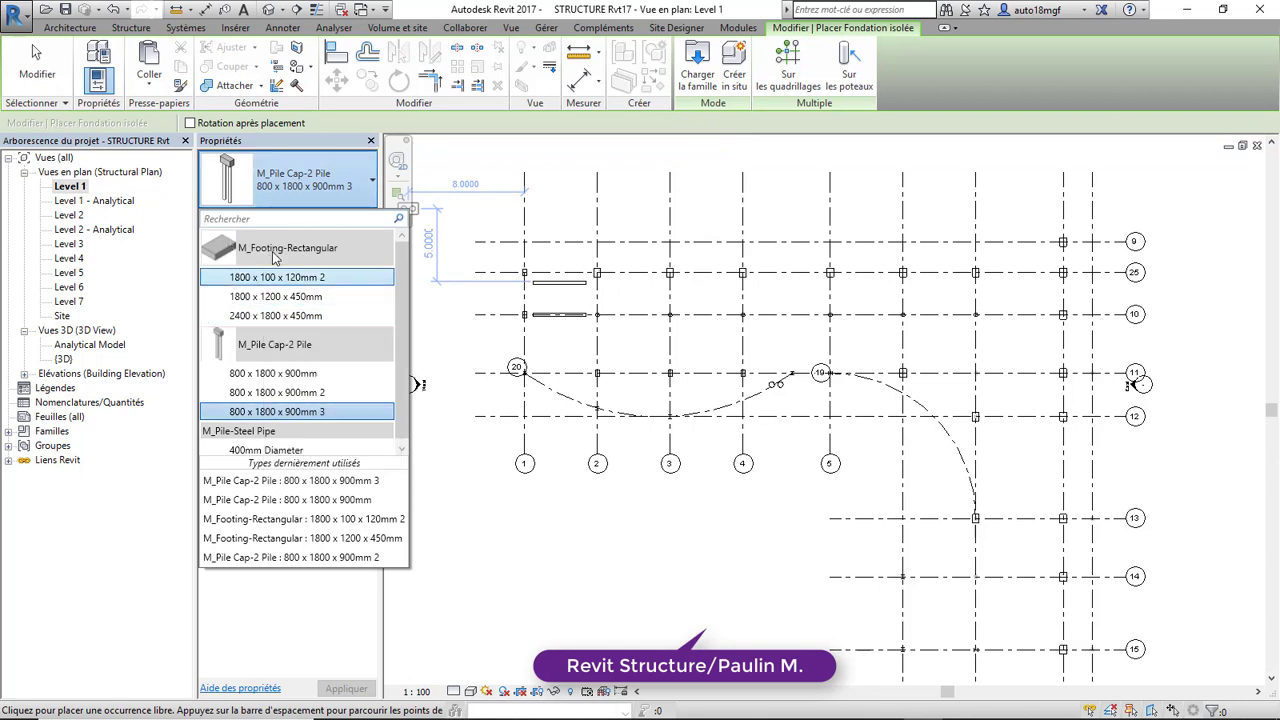
Browse for a loadable family in the Autodesk RVT 2017_3 libraries, opening the Structural Foundations folder under US Metric
click(698, 78)
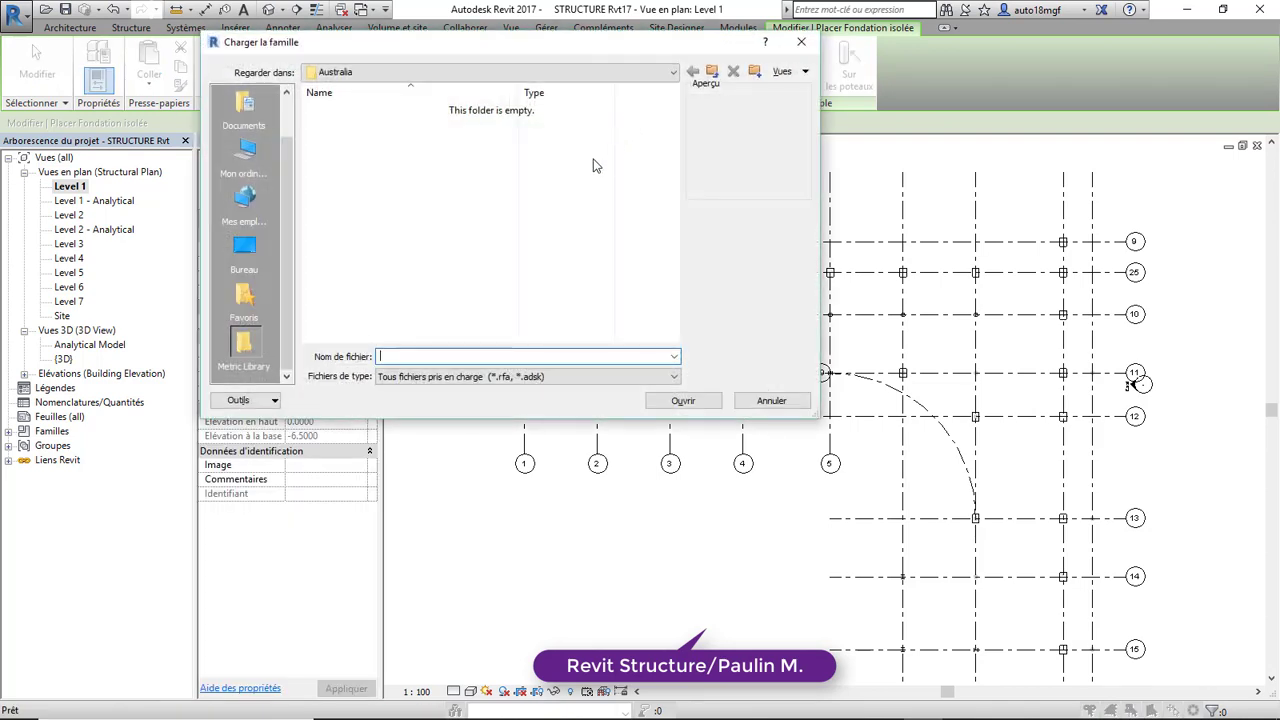
click(438, 72)
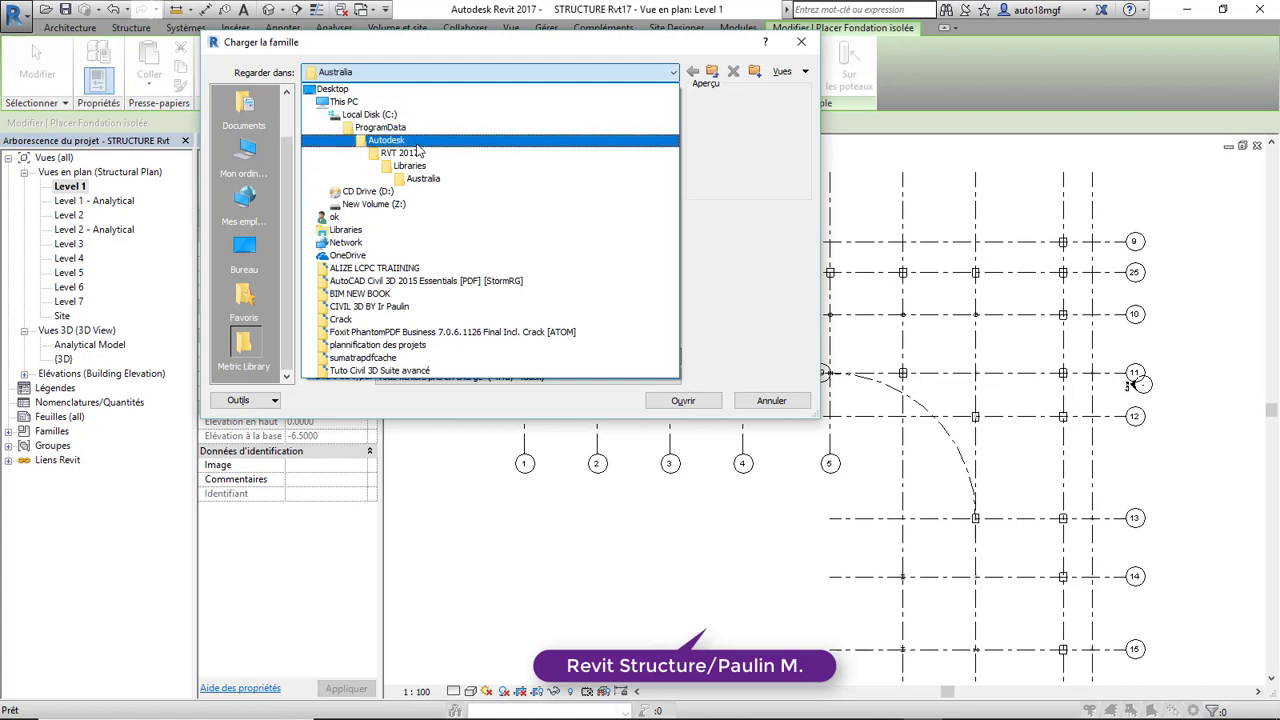
click(415, 142)
scroll(462, 211, down, 10)
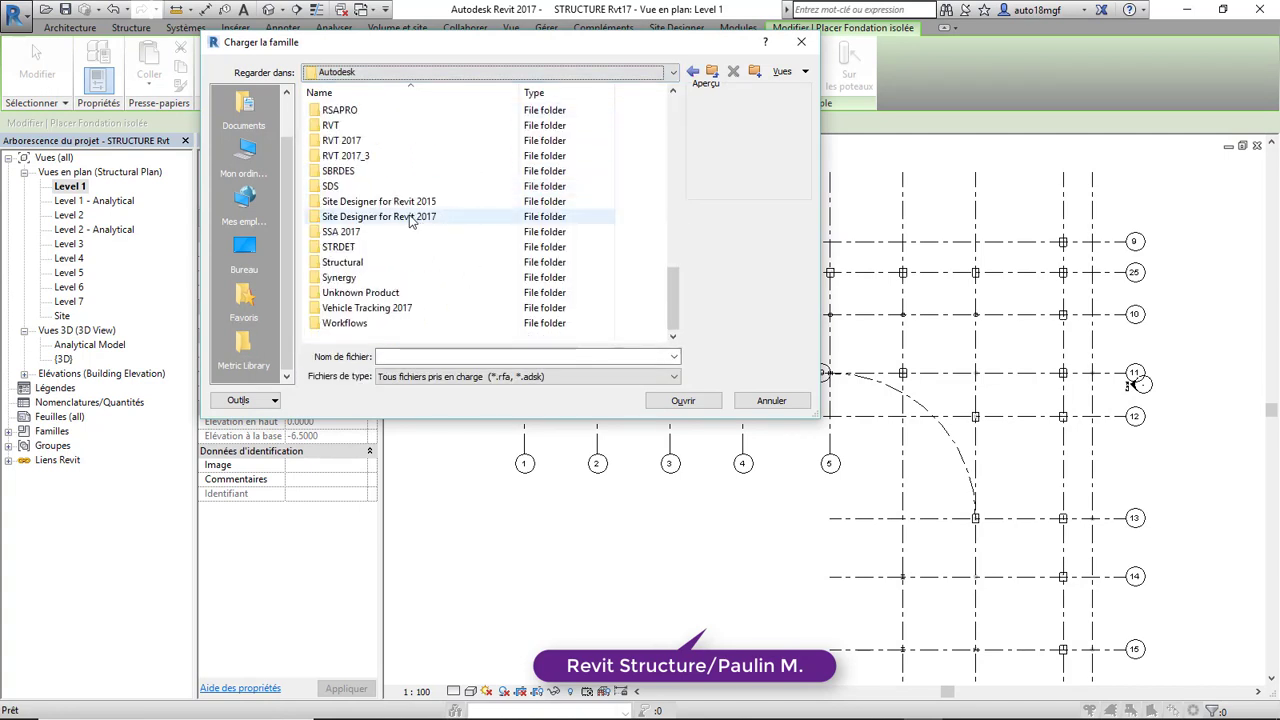
double_click(380, 155)
double_click(340, 141)
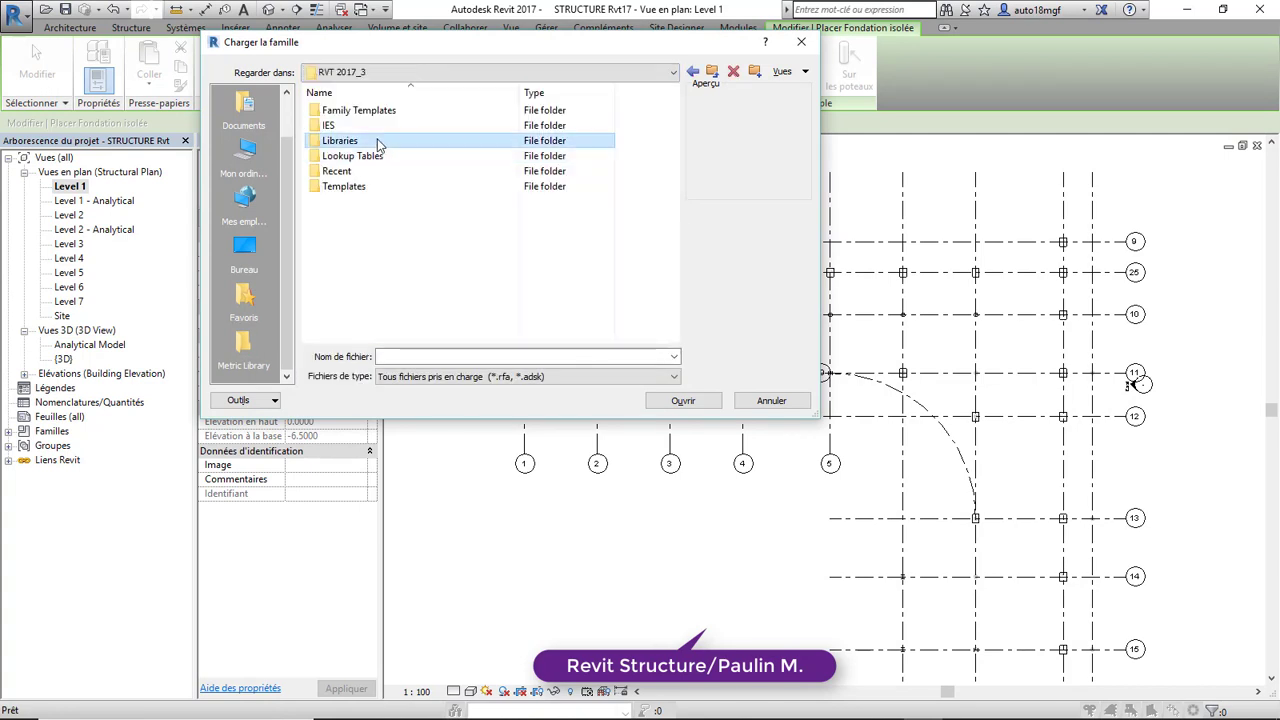
click(394, 141)
double_click(394, 141)
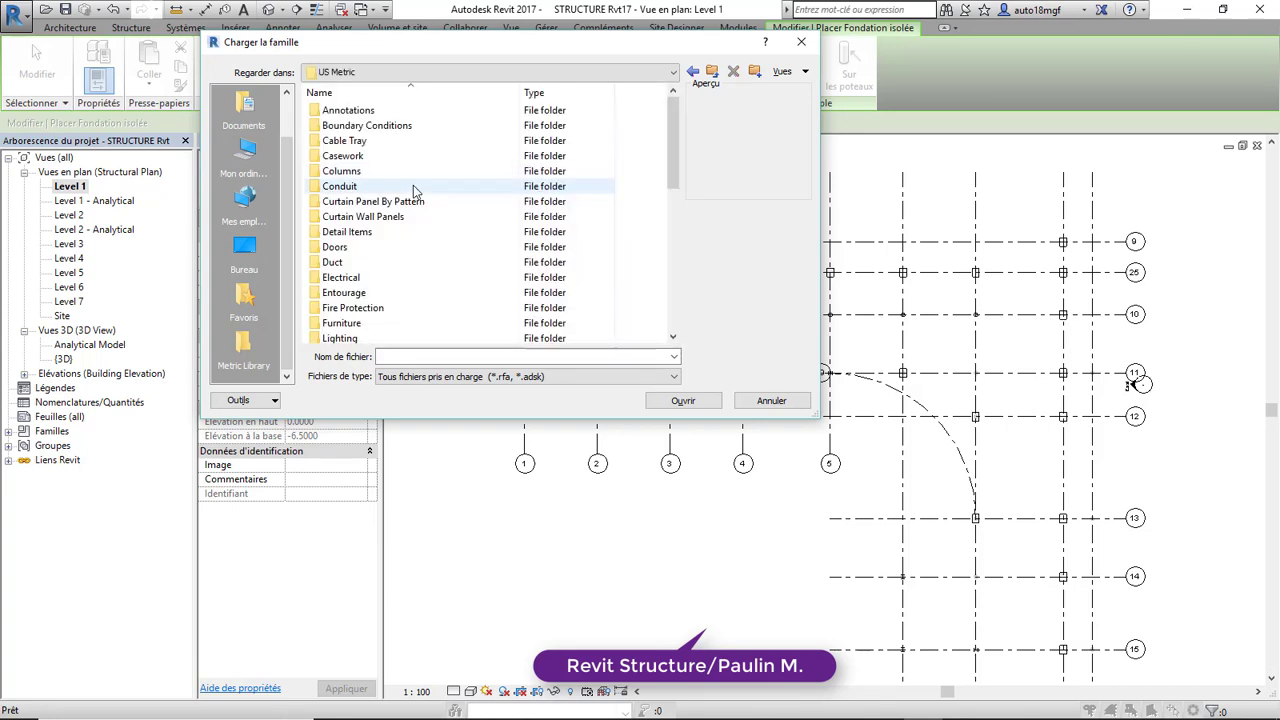
scroll(410, 187, down, 5)
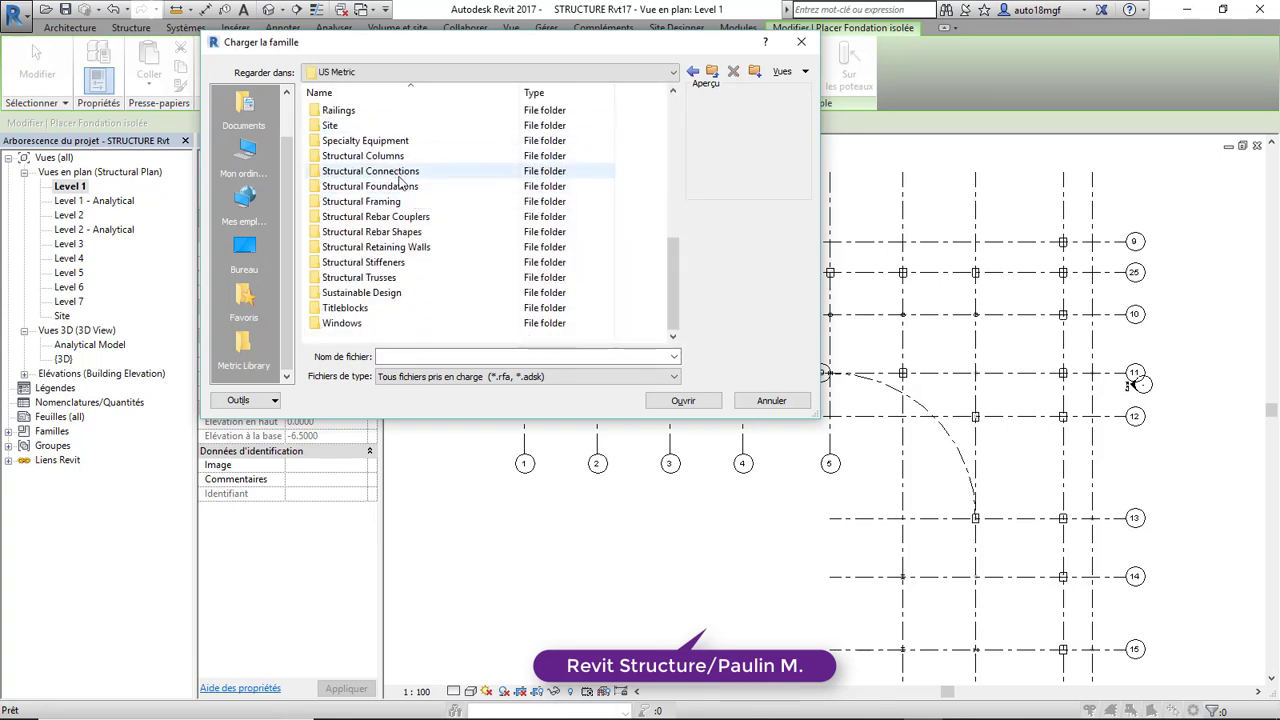
double_click(400, 187)
Preview the foundation families from M_Footing-Rectangular through M_Pile Cap-Triangular, return to M_Pile Cap-Rectangular, and end the isolated foundation command without placing one
click(397, 116)
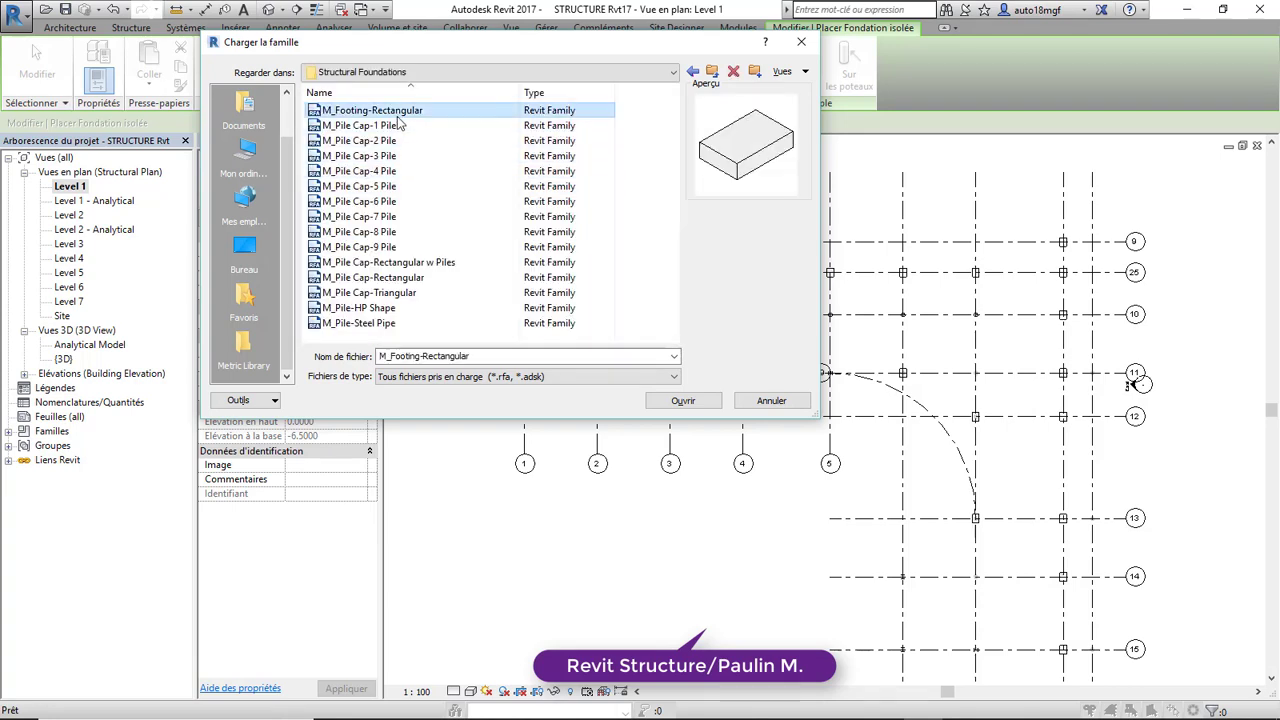
key(Down)
key(Down)
key(Down)
key(Down)
key(Down)
key(Down)
key(Down)
key(Down)
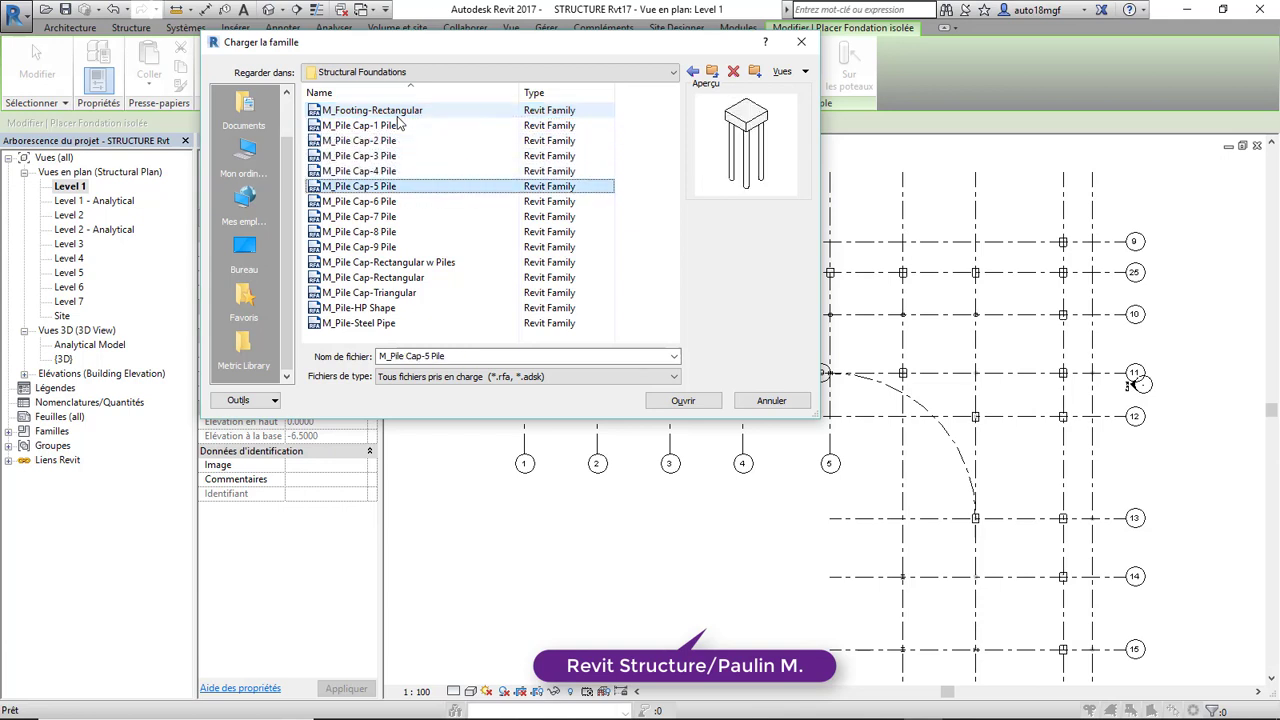
key(Down)
key(Down)
key(Down)
key(Down)
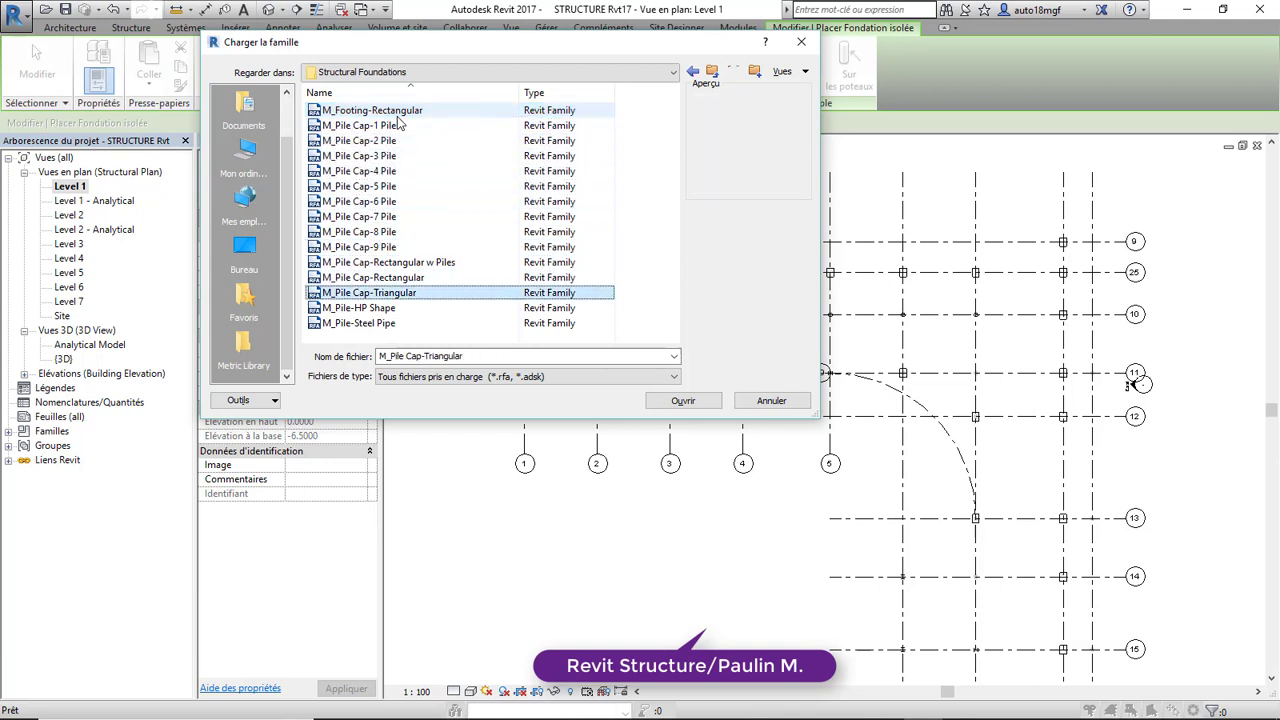
key(Up)
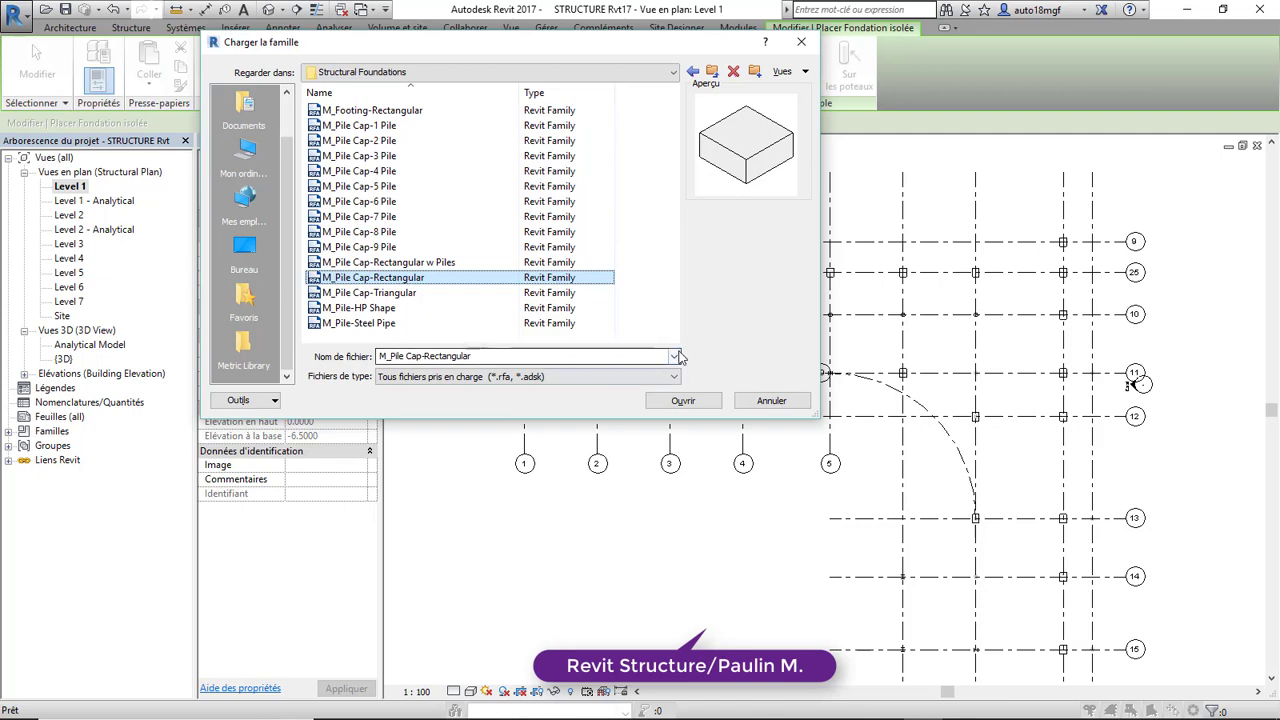
click(684, 401)
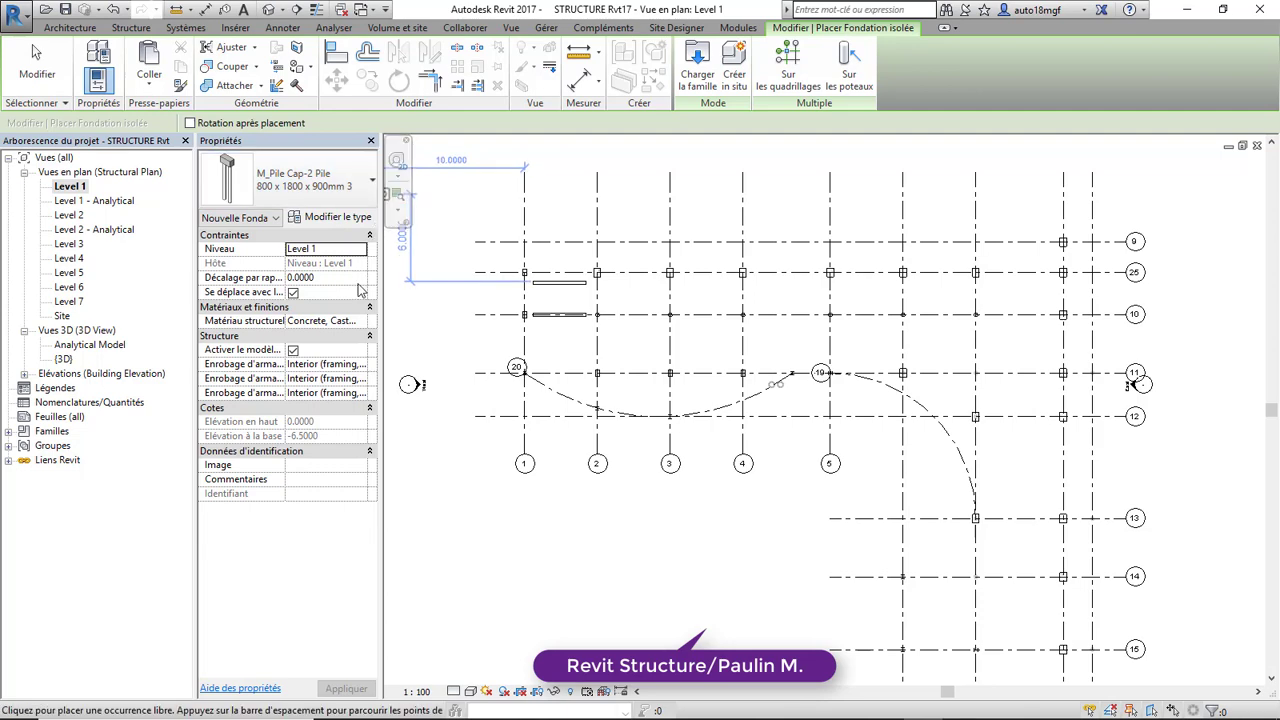
scroll(457, 332, down, 2)
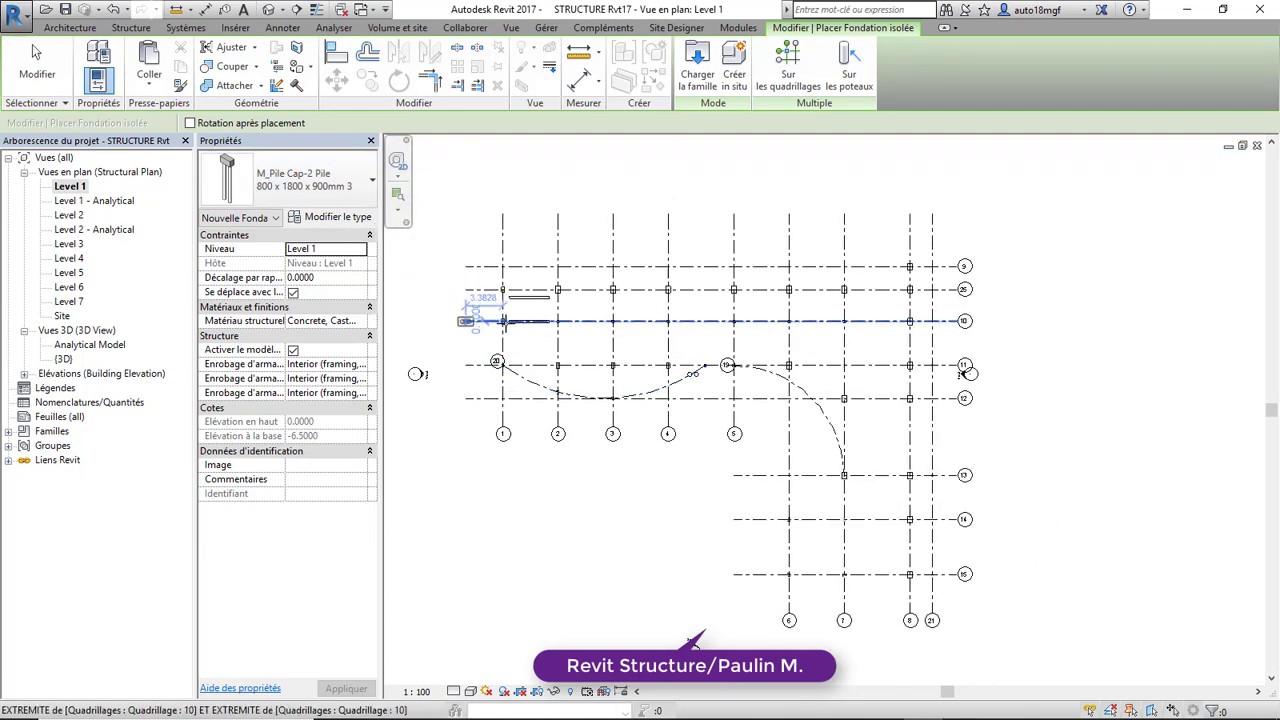
key(Escape)
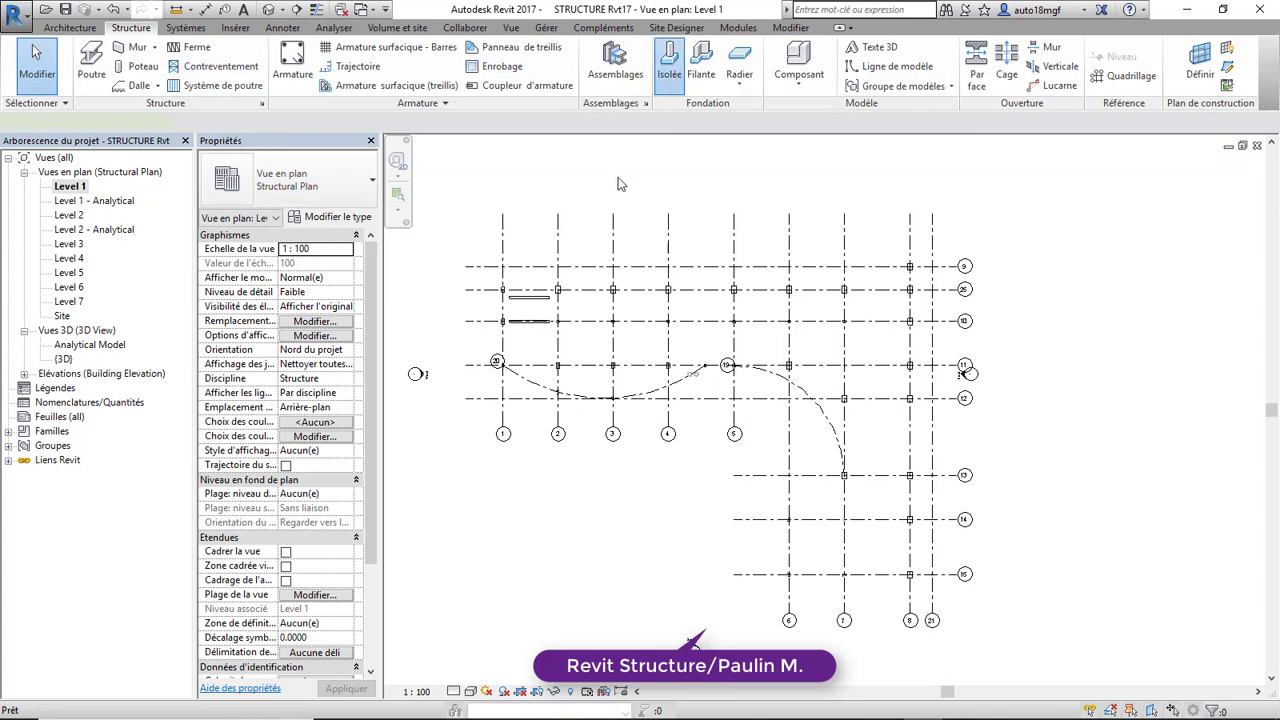
Place M_Footing-Rectangular 1800 x 100 x 120mm 2 isolated foundations on grid 15 at grids 6, 7 and 8
click(336, 180)
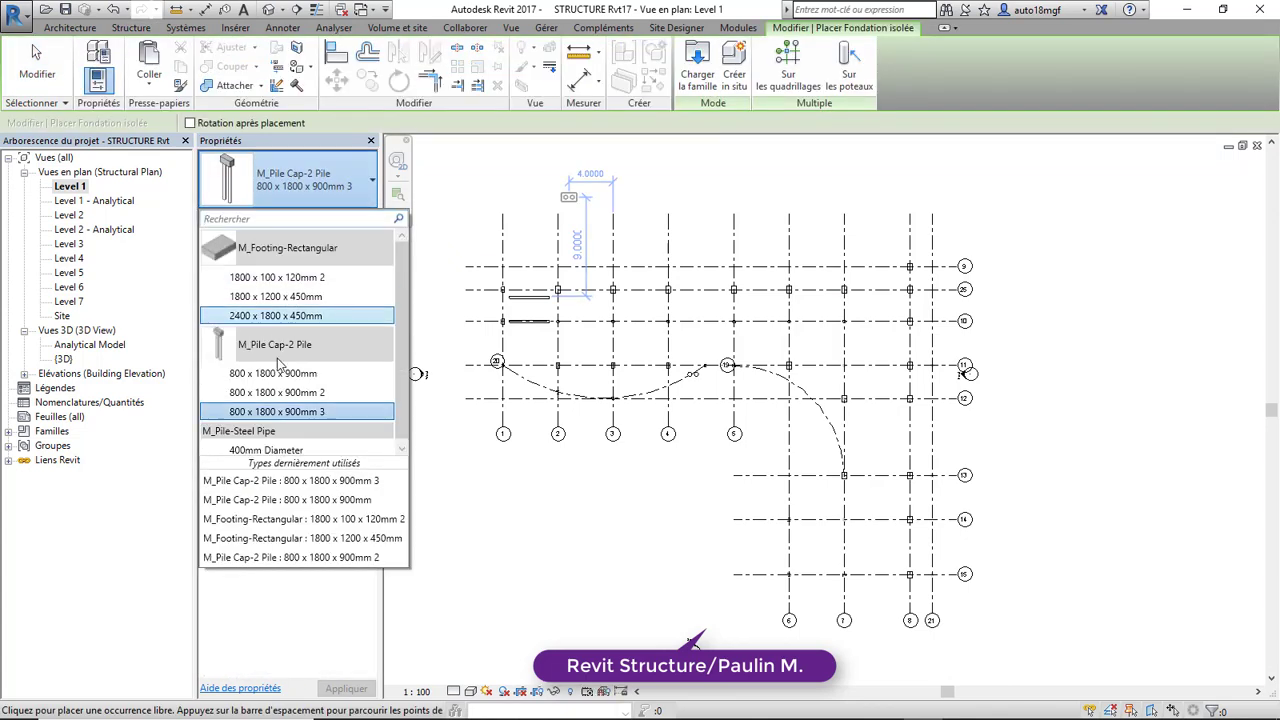
click(276, 280)
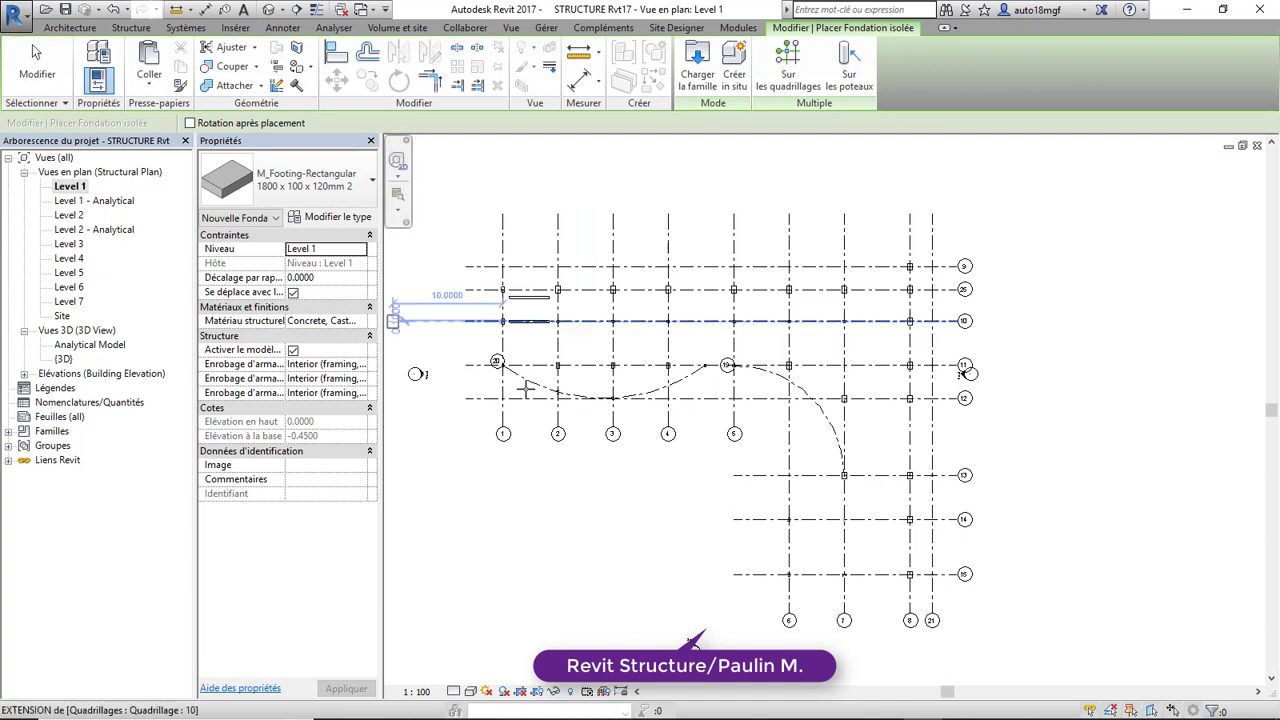
scroll(789, 587, up, 5)
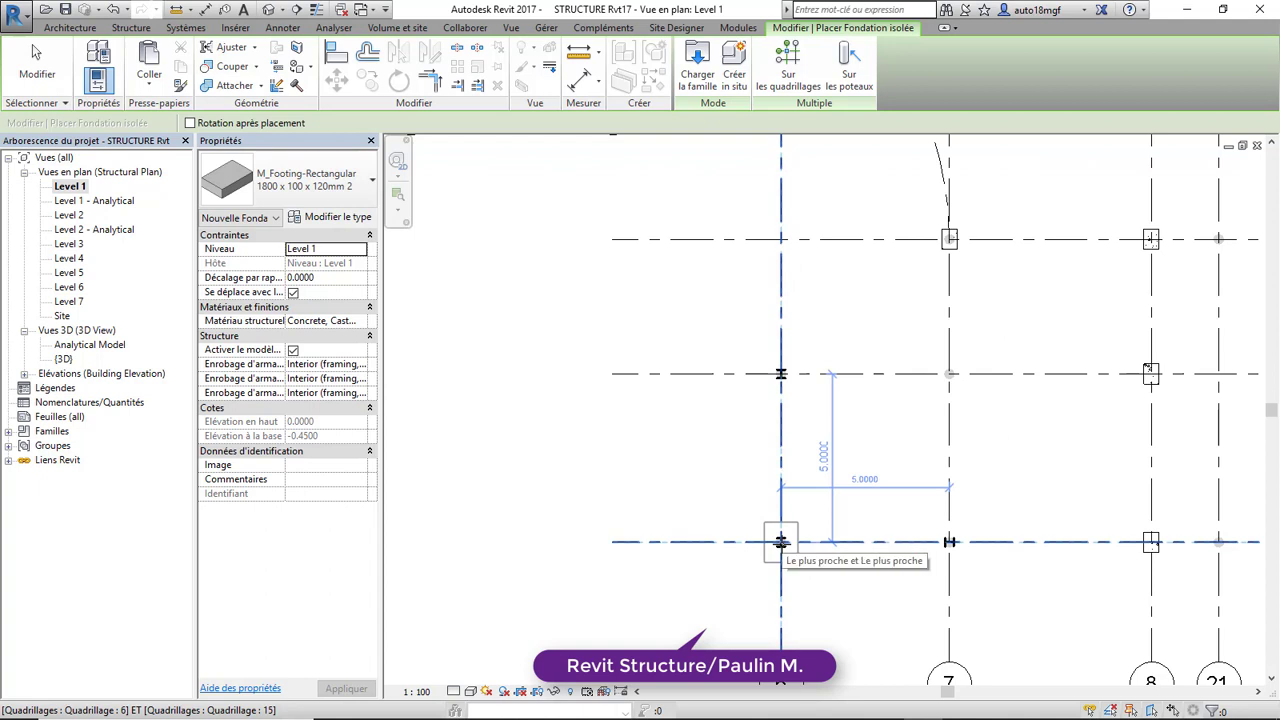
click(883, 548)
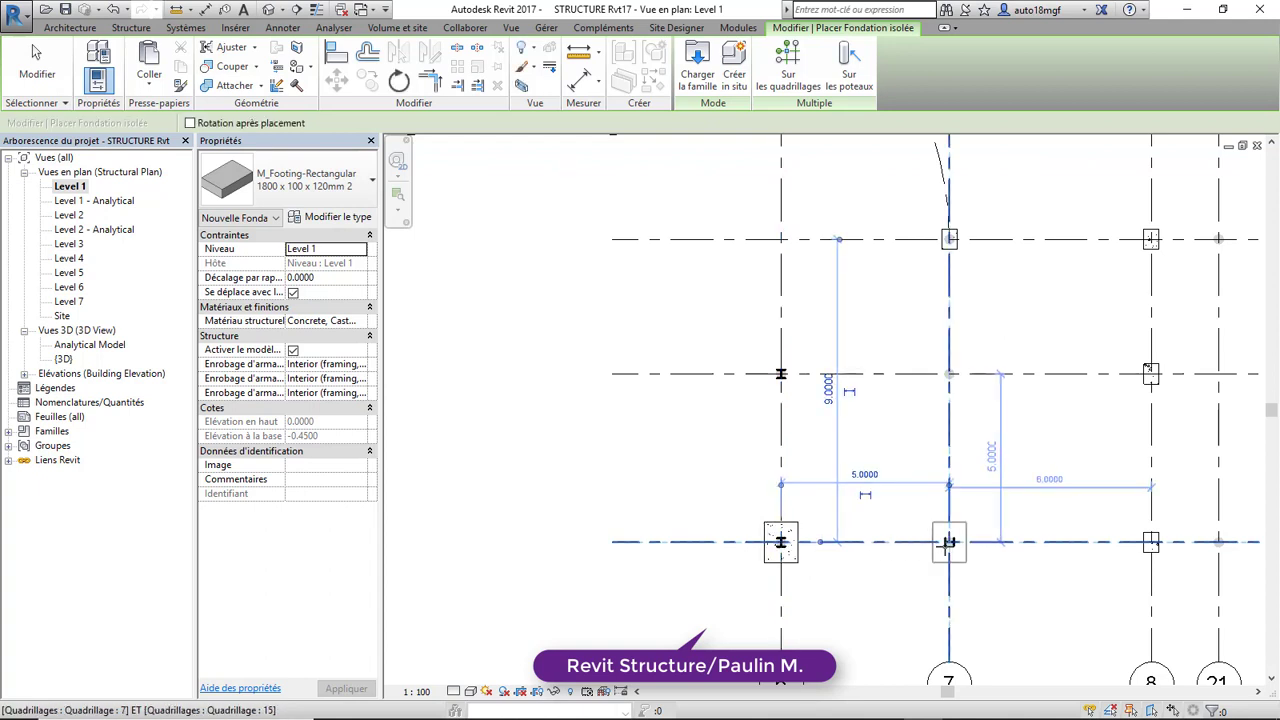
click(949, 542)
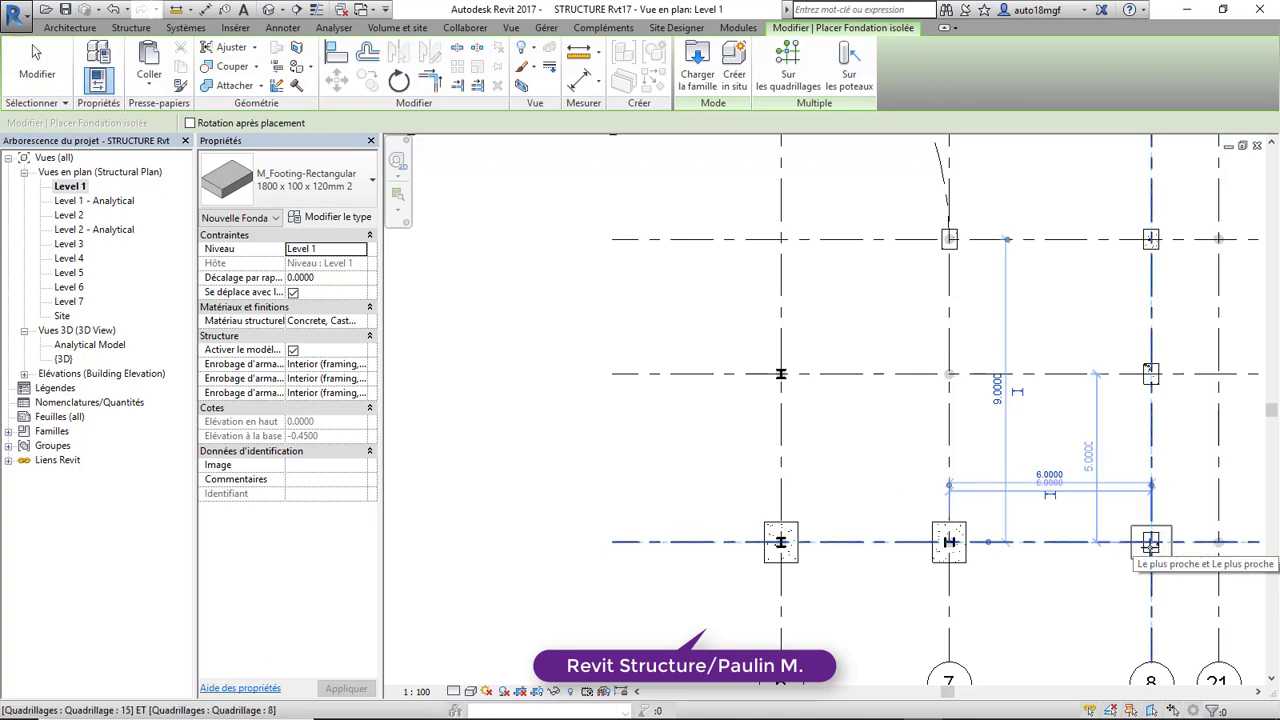
click(1151, 543)
key(Escape)
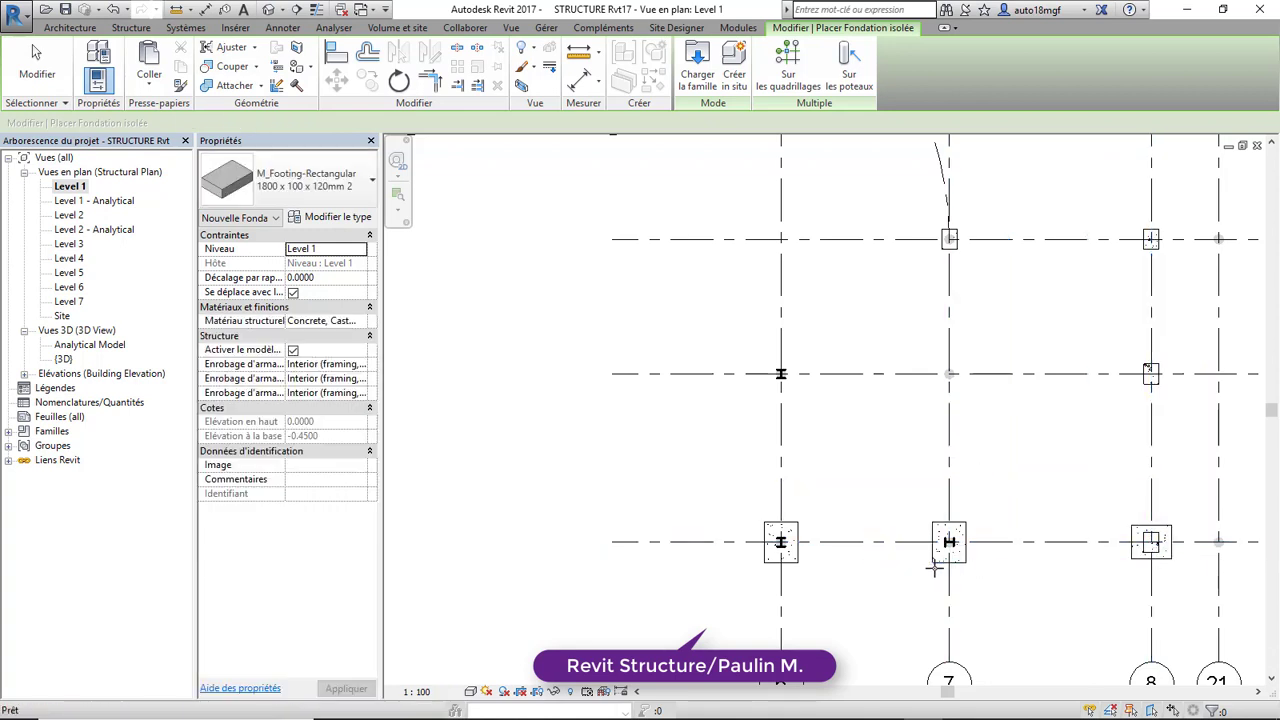
Delete the two footings on grid 15 at grids 7 and 6
click(942, 558)
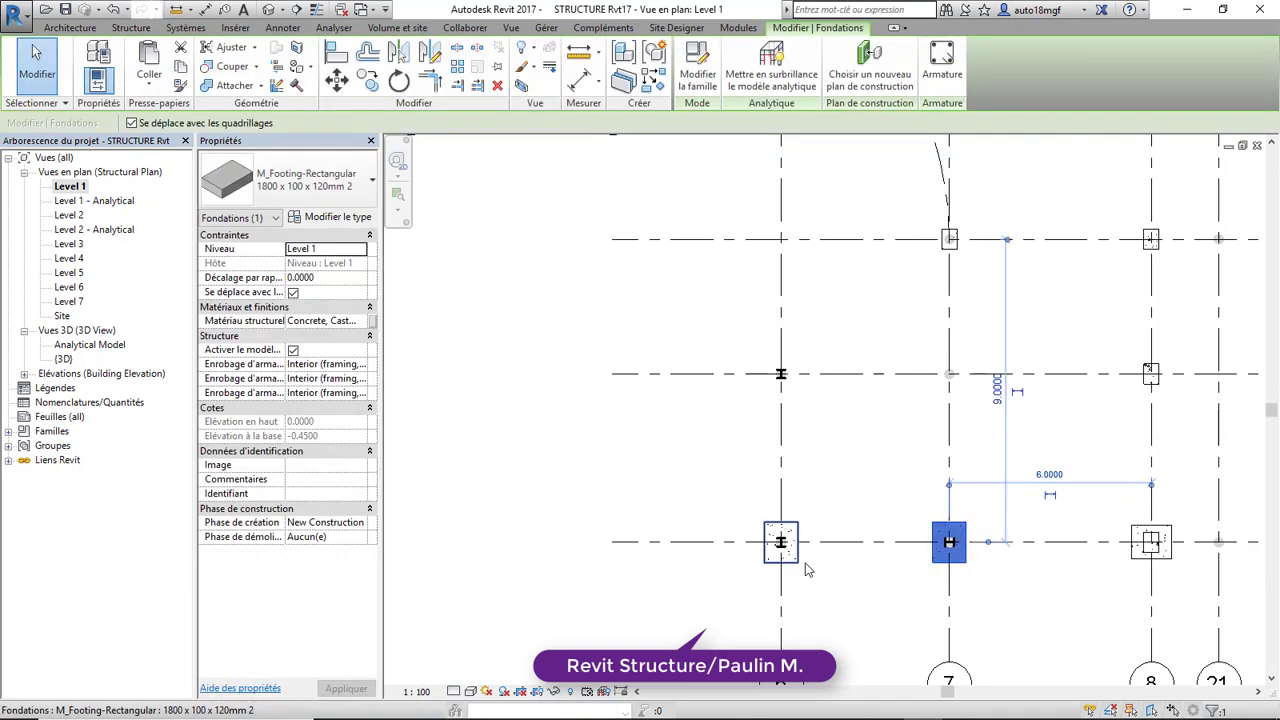
key(Delete)
click(795, 558)
key(Delete)
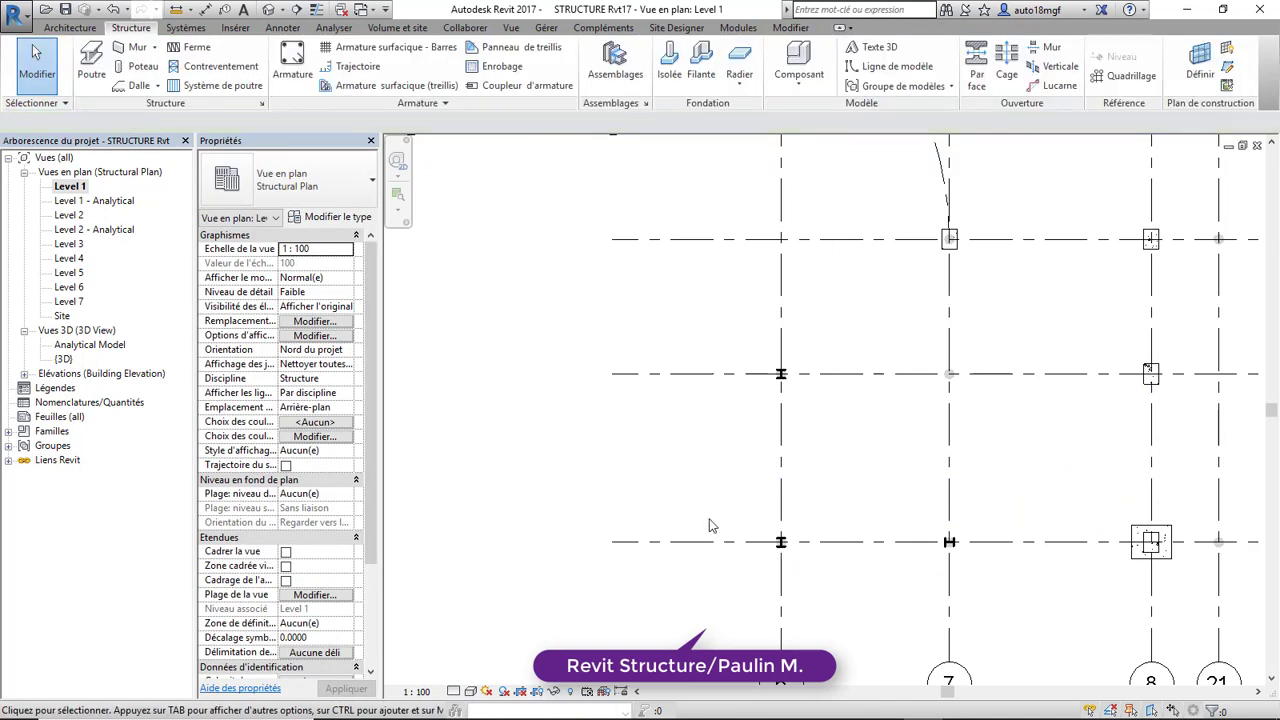
Place the same rectangular footing, with its long side parallel to grid 15, at intersections 6/15, 7/15 and 6/14
click(670, 70)
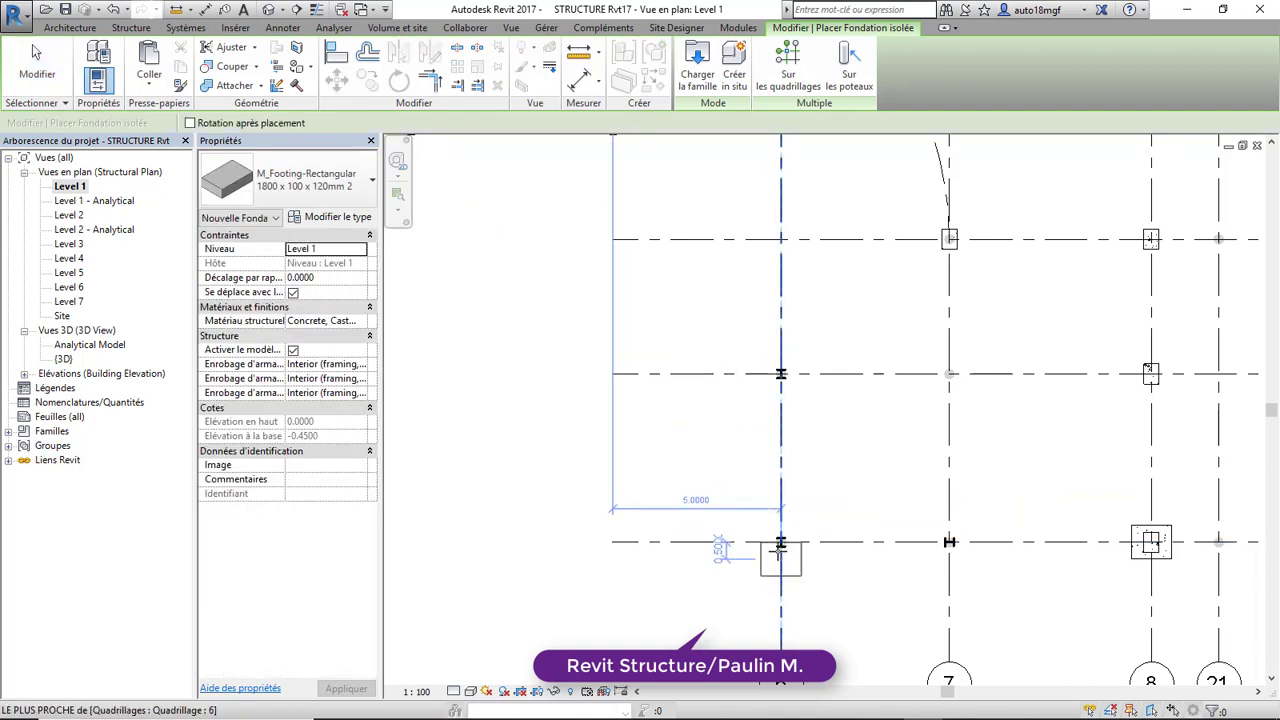
click(843, 542)
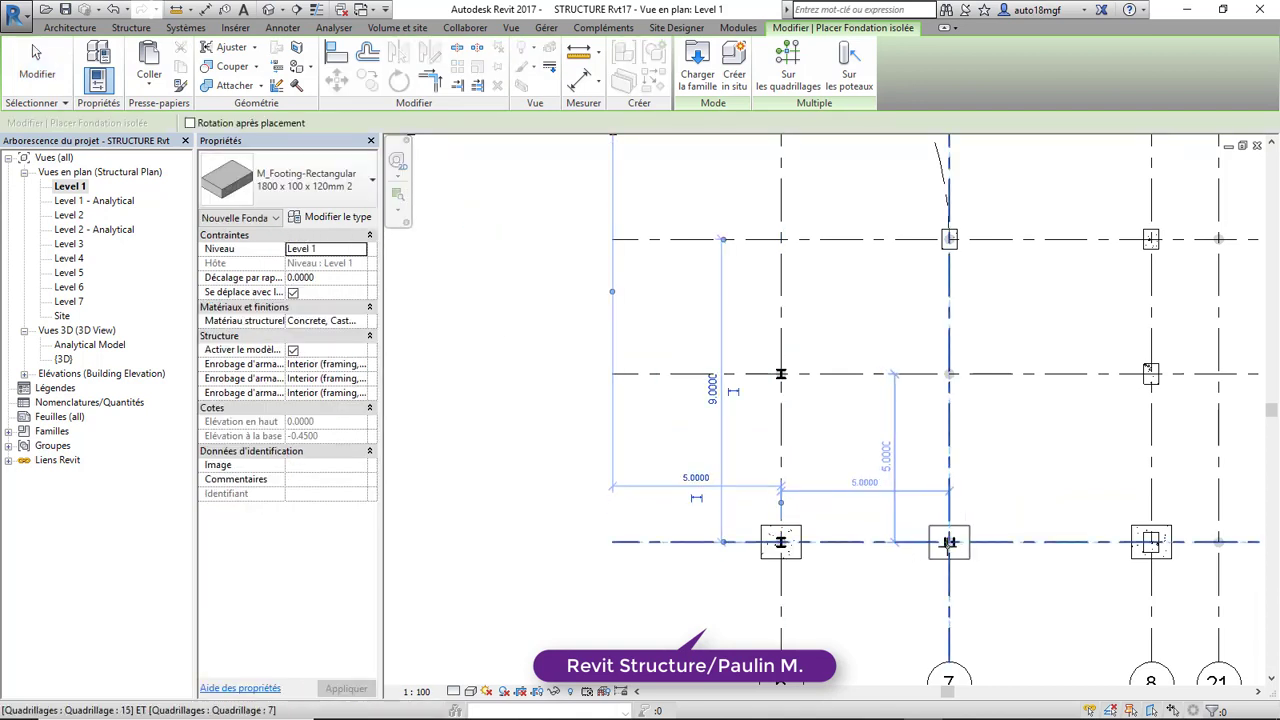
scroll(829, 549, down, 3)
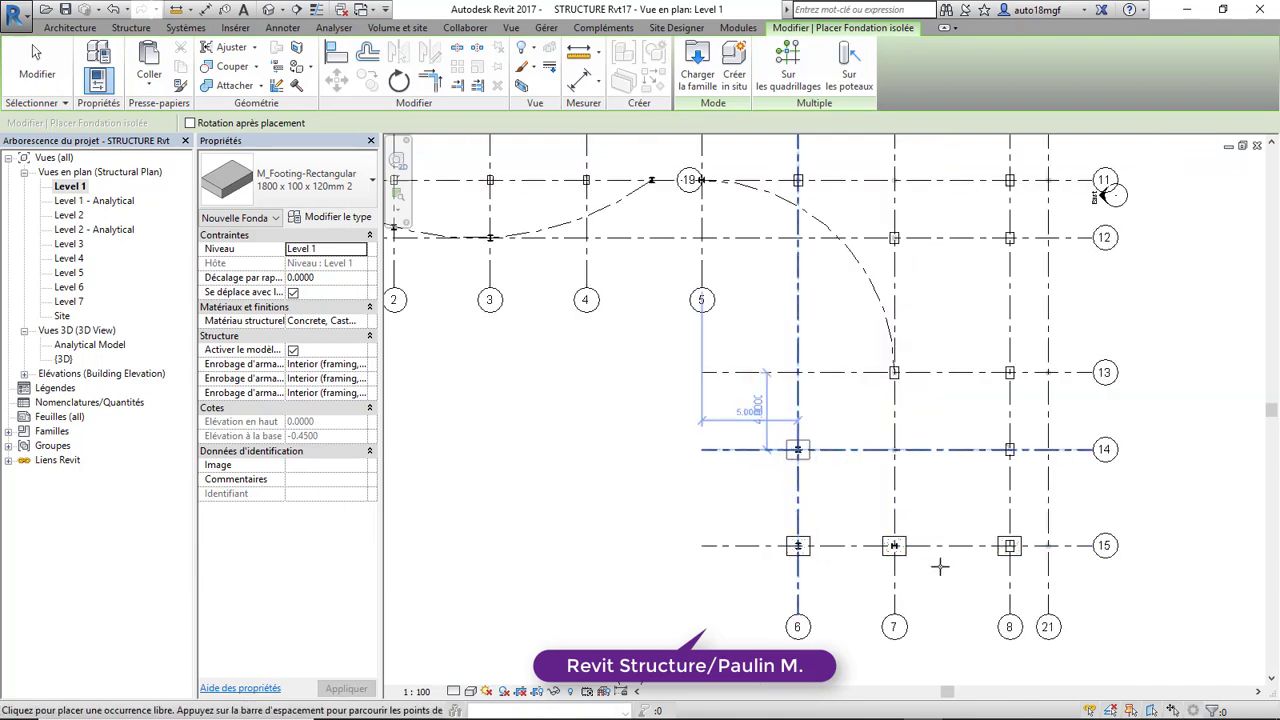
click(836, 491)
Place upright rectangular footings on grid 1 at grids 10, 25 and 11, at intersection 3/12, and where arc grid 20 meets grid 11
scroll(676, 530, down, 5)
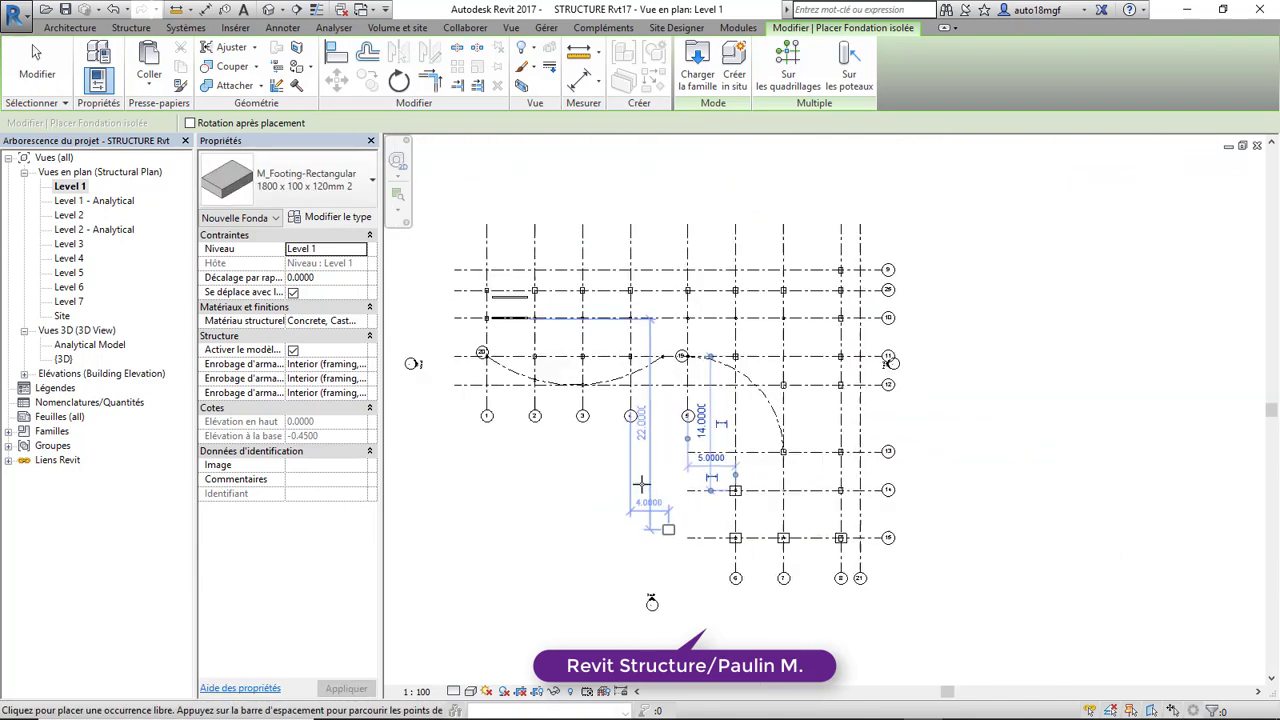
middle_drag(642, 494, 677, 558)
scroll(566, 451, up, 3)
scroll(505, 395, up, 3)
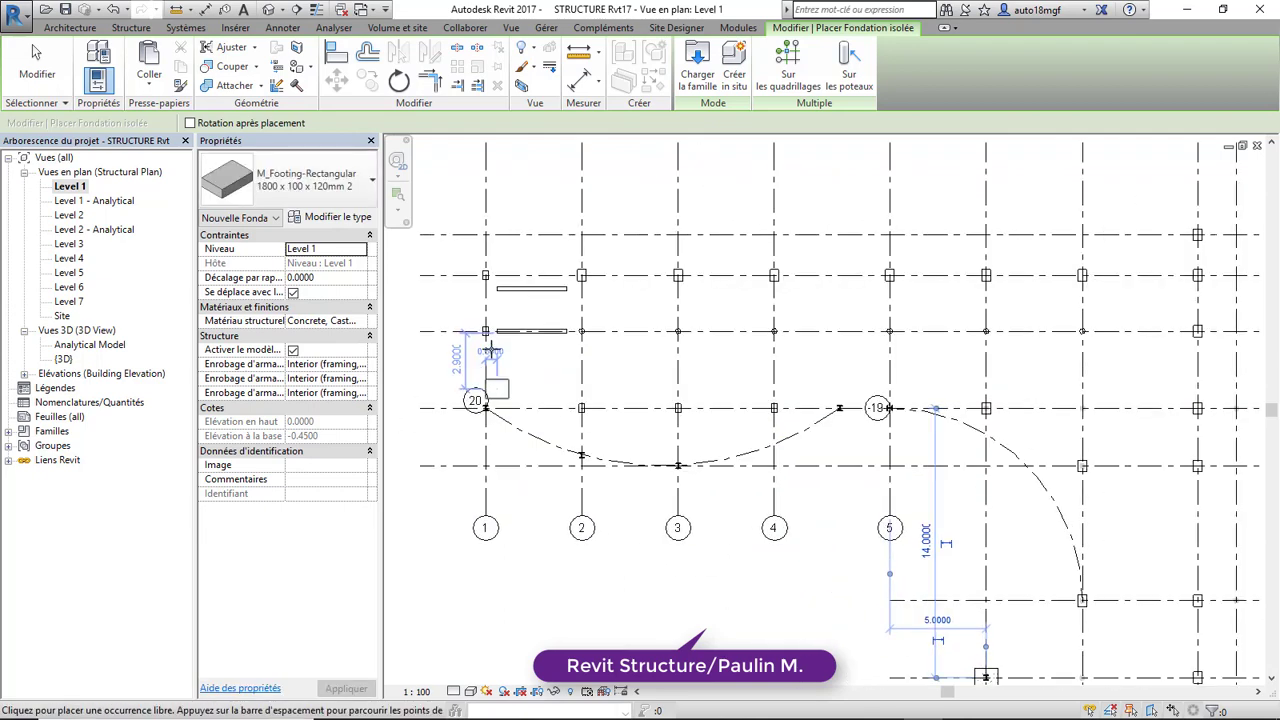
click(481, 318)
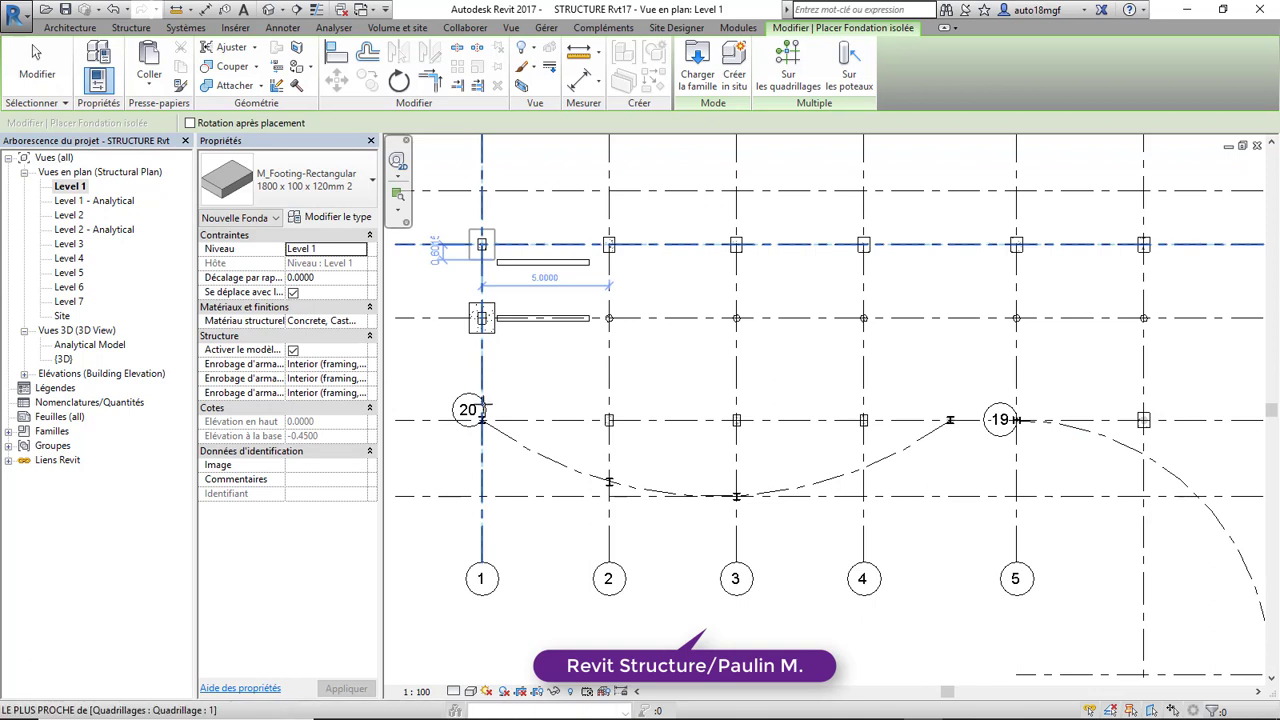
click(481, 244)
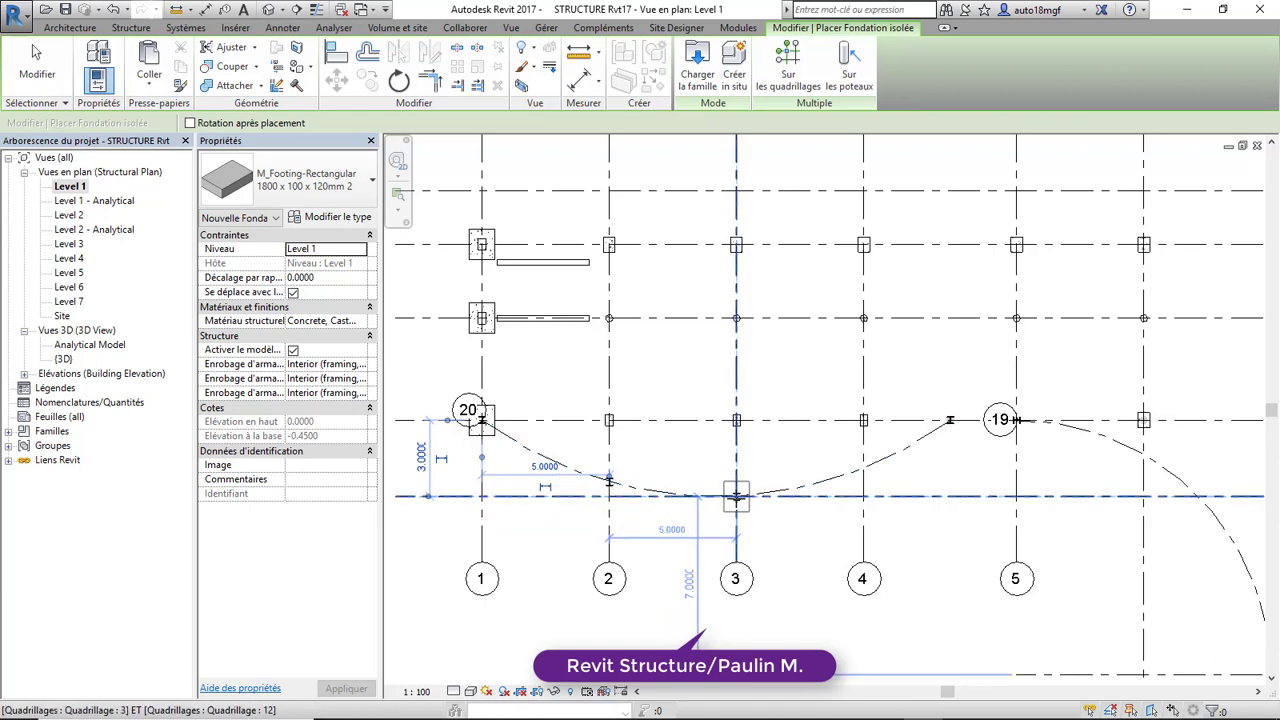
click(736, 494)
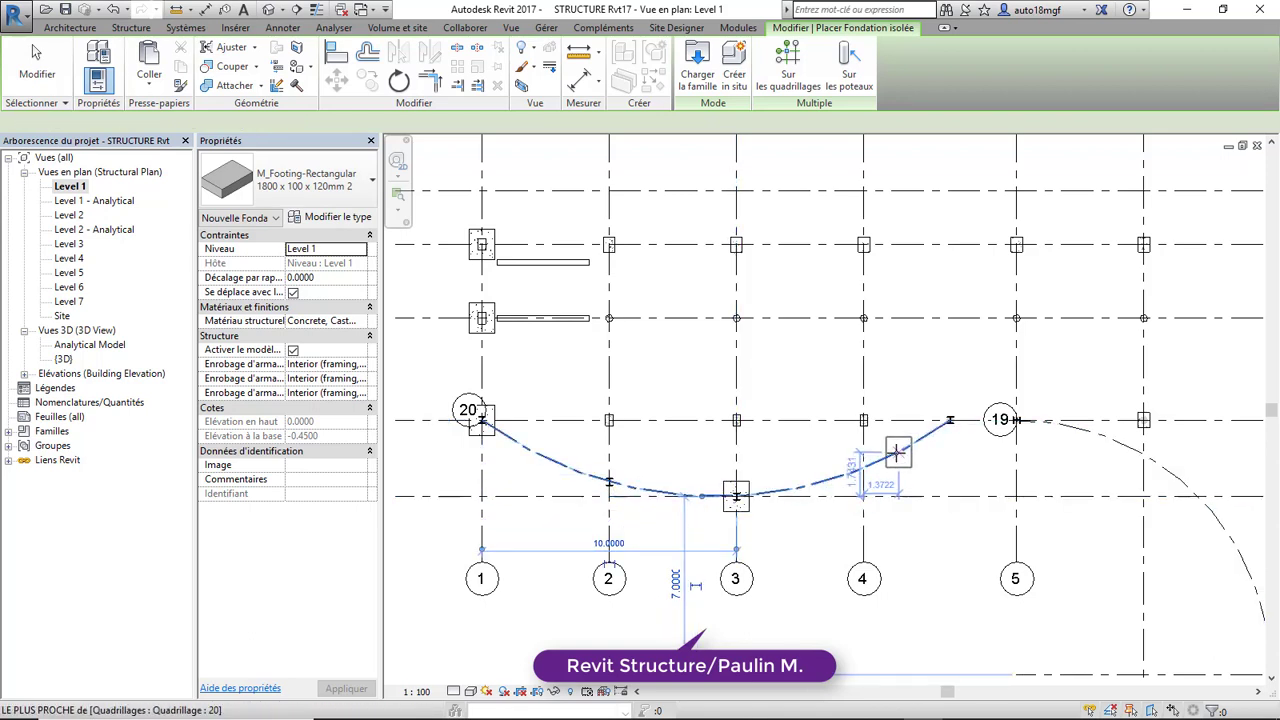
click(950, 420)
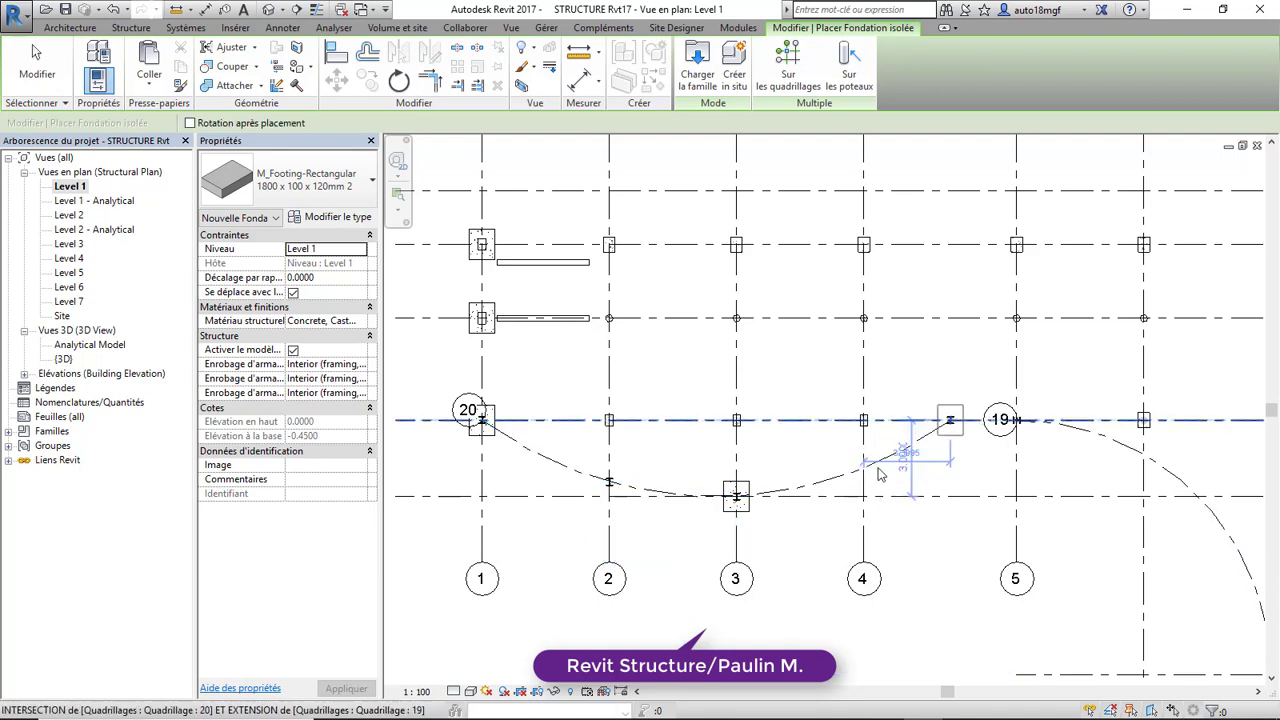
scroll(700, 482, down, 3)
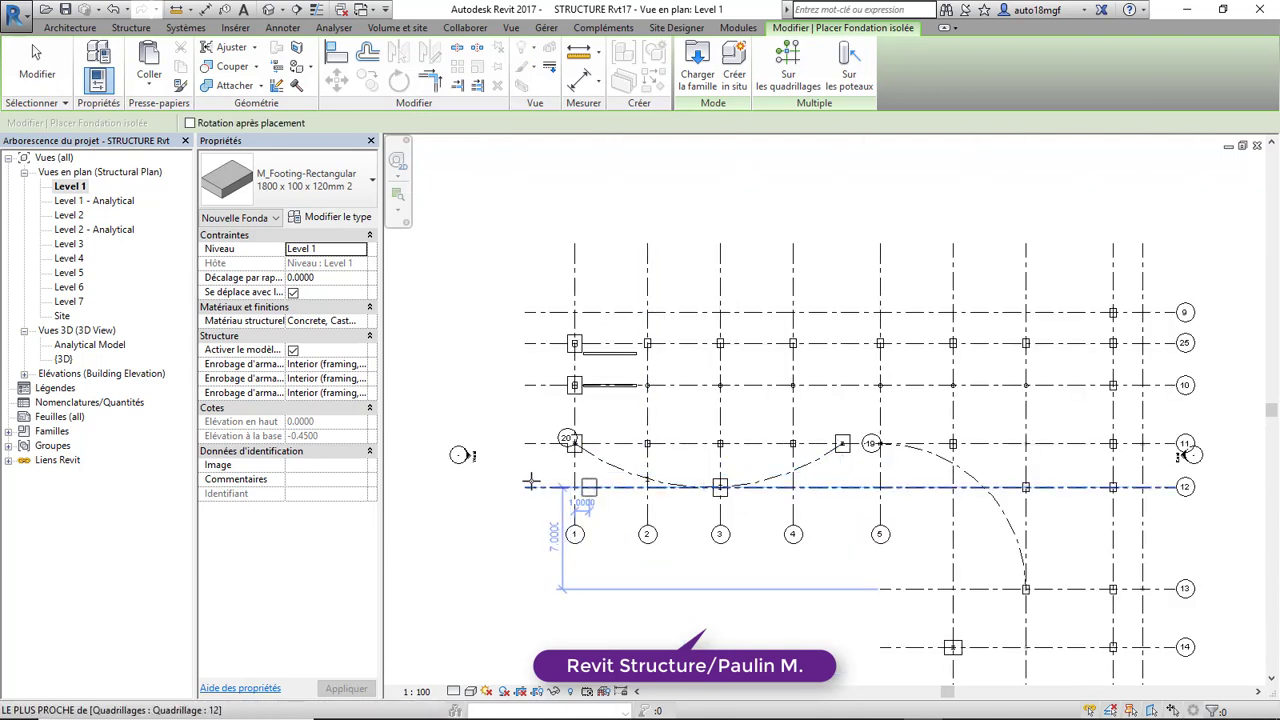
key(Escape)
key(Escape)
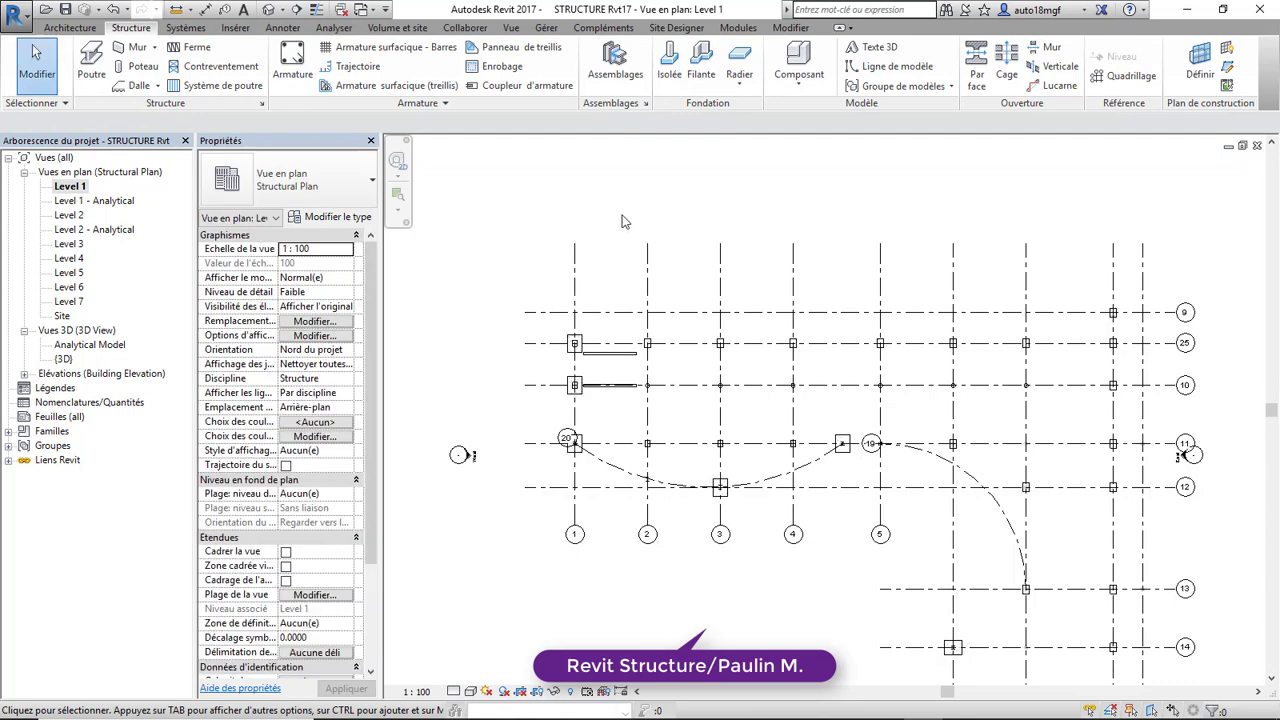
Place M_Pile Cap-2 Pile 800 x 1800 x 900mm 3 foundations on grid 10 at grids 3, 4, 5, 6 and 7
click(669, 68)
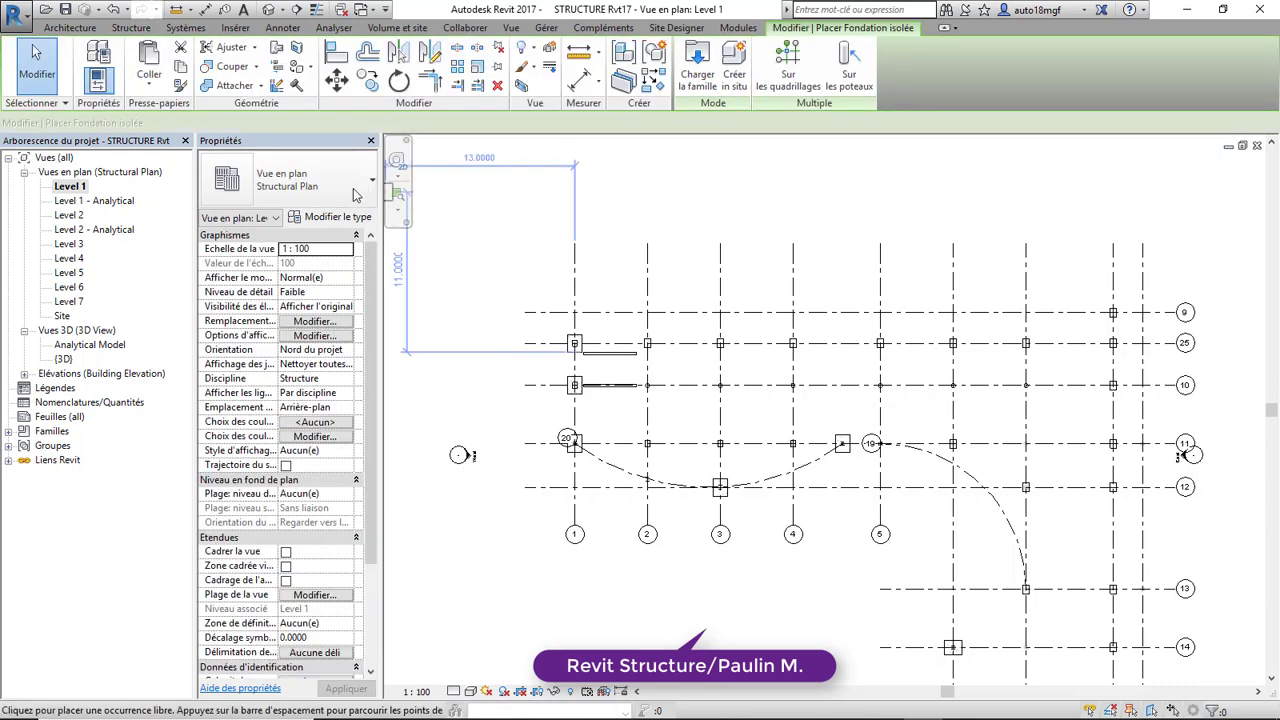
click(330, 193)
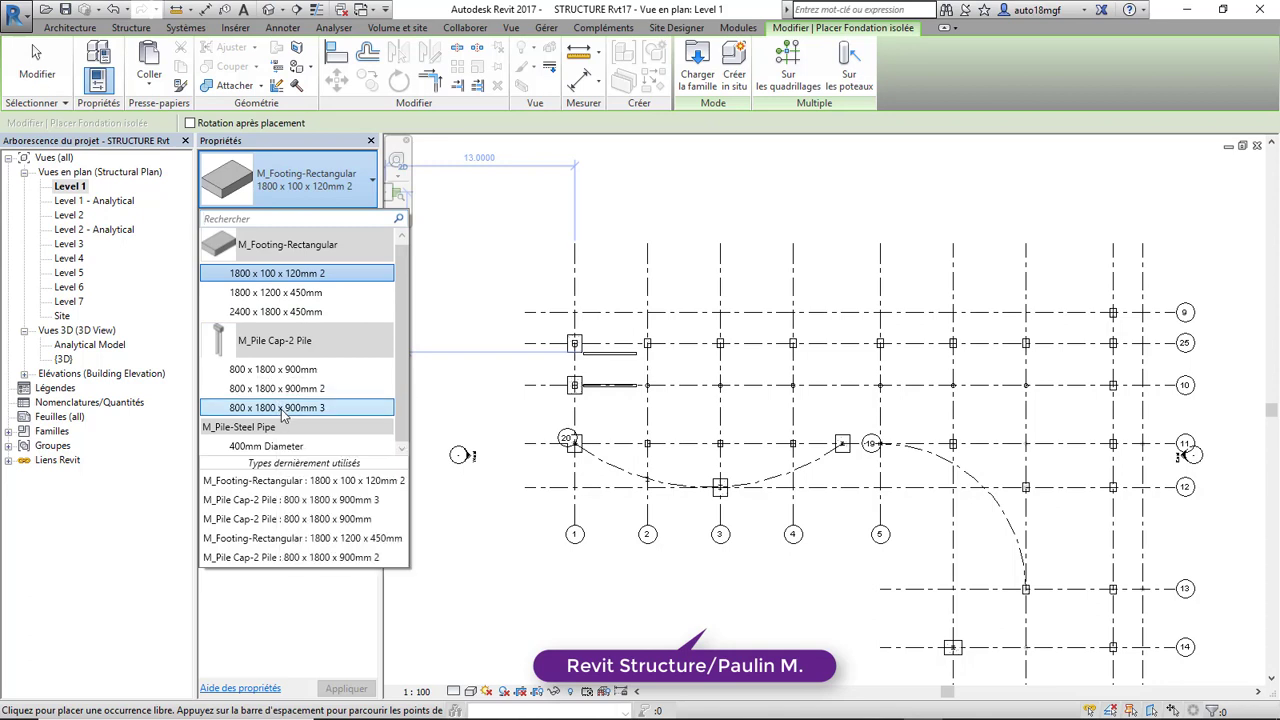
mouse_move(283, 414)
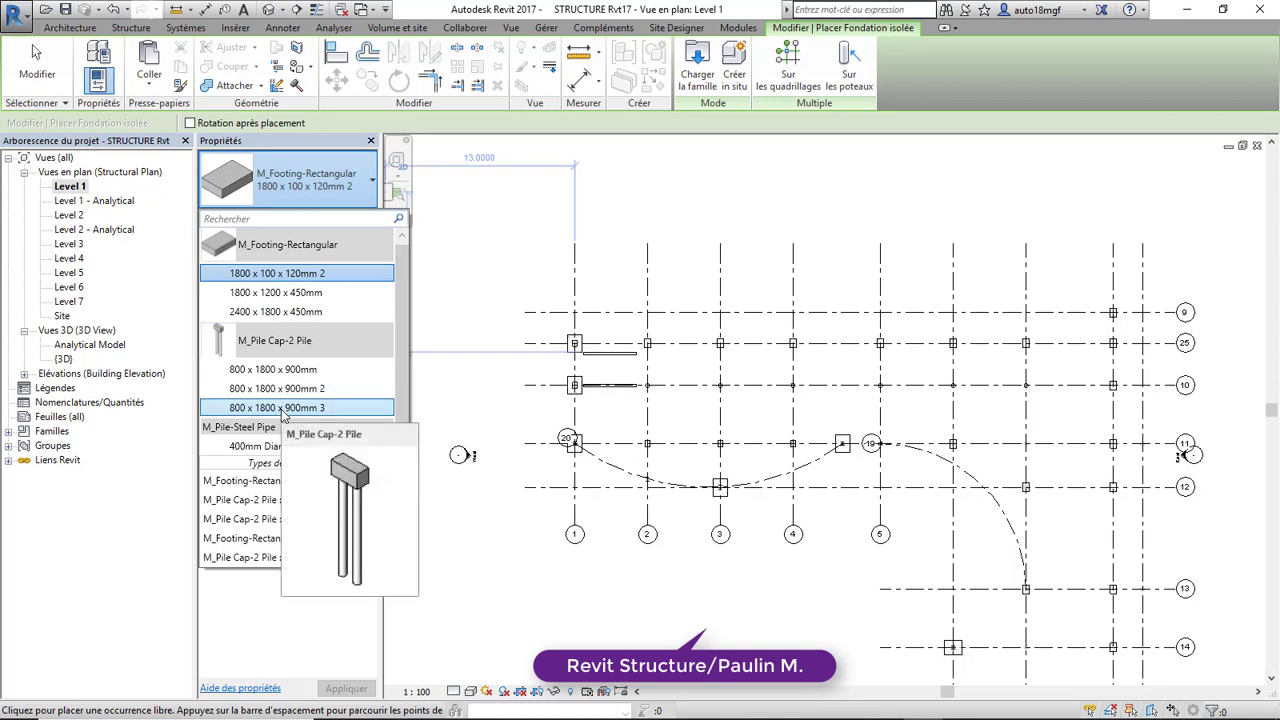
click(283, 410)
scroll(737, 382, up, 3)
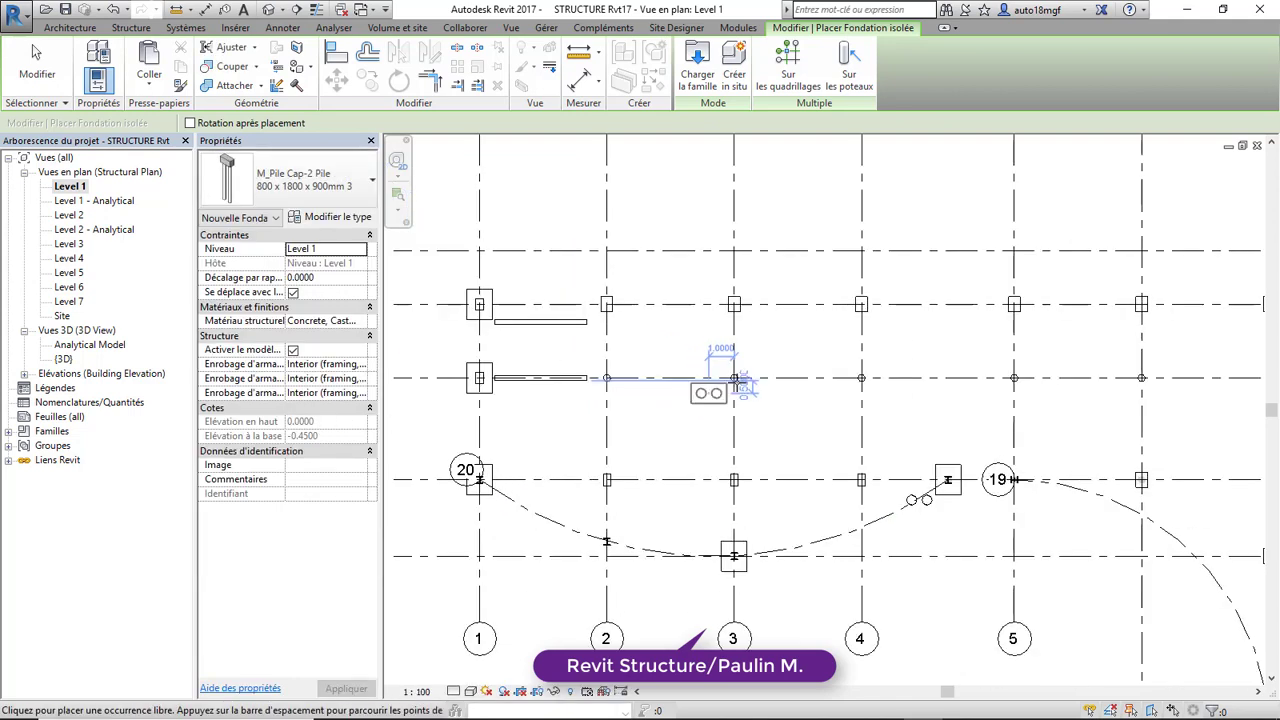
scroll(740, 383, up, 4)
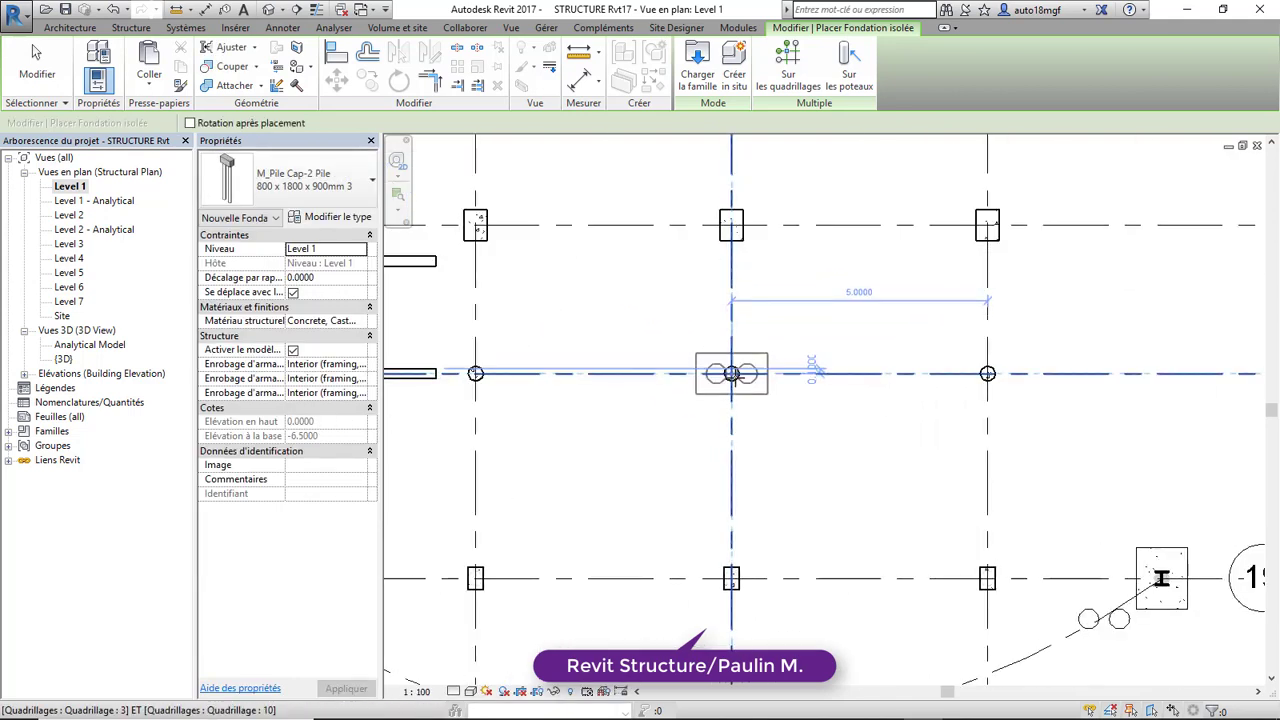
scroll(636, 408, down, 4)
click(683, 390)
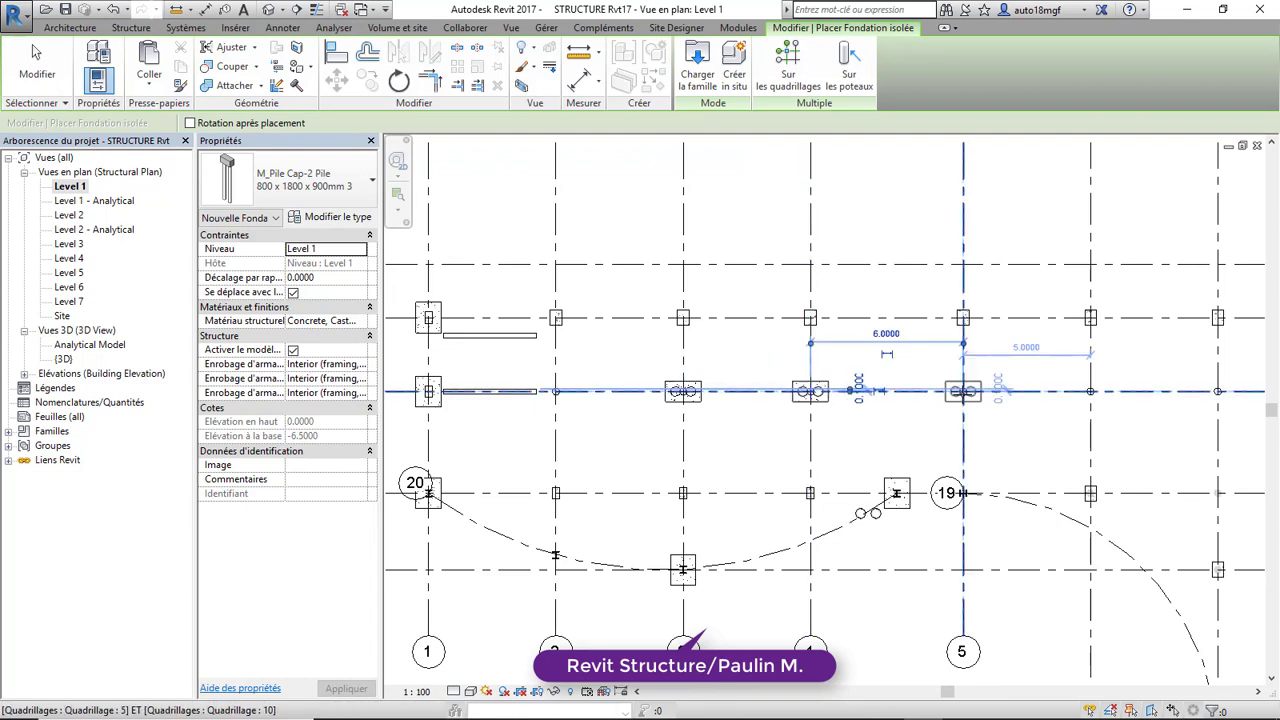
click(963, 390)
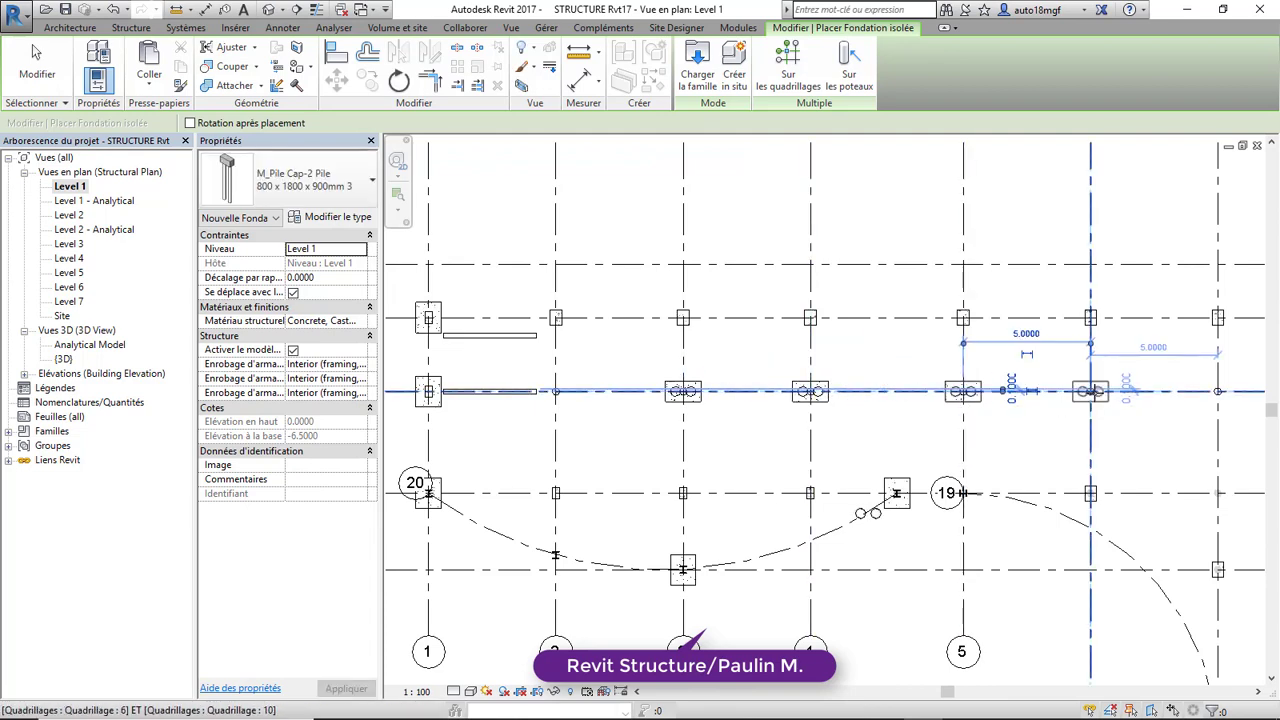
scroll(778, 410, down, 1)
click(1014, 396)
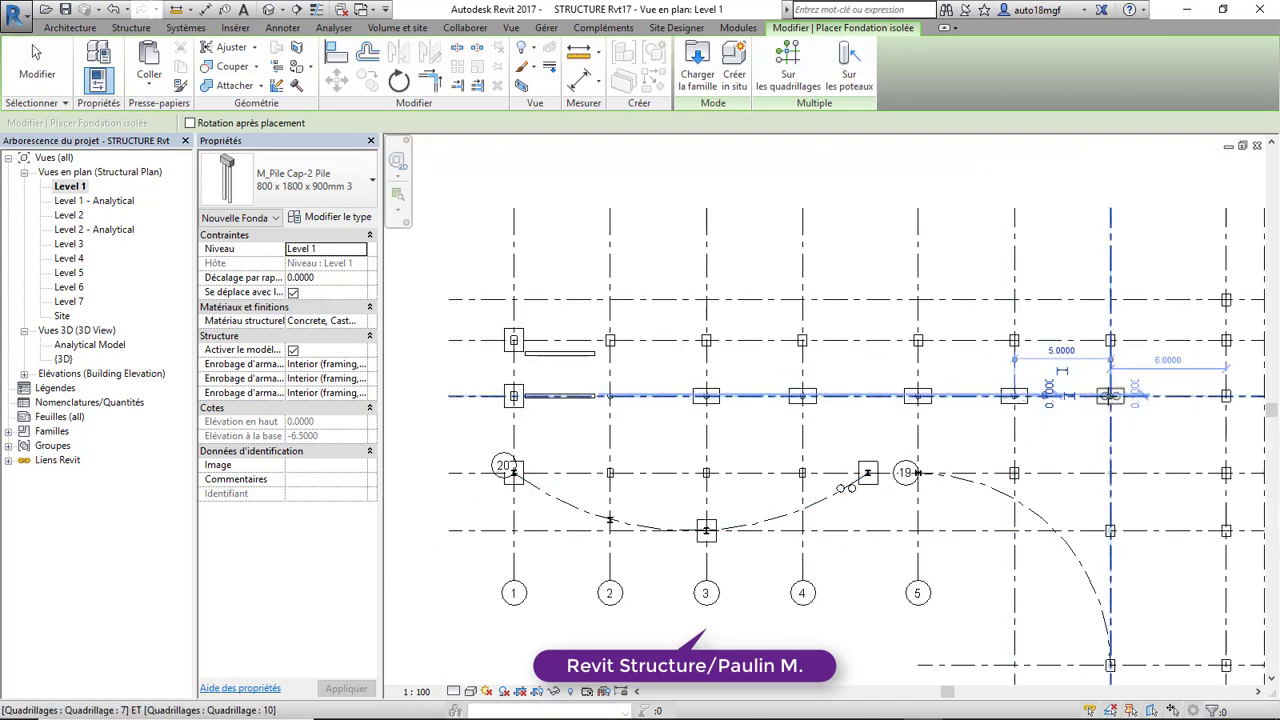
scroll(814, 400, down, 2)
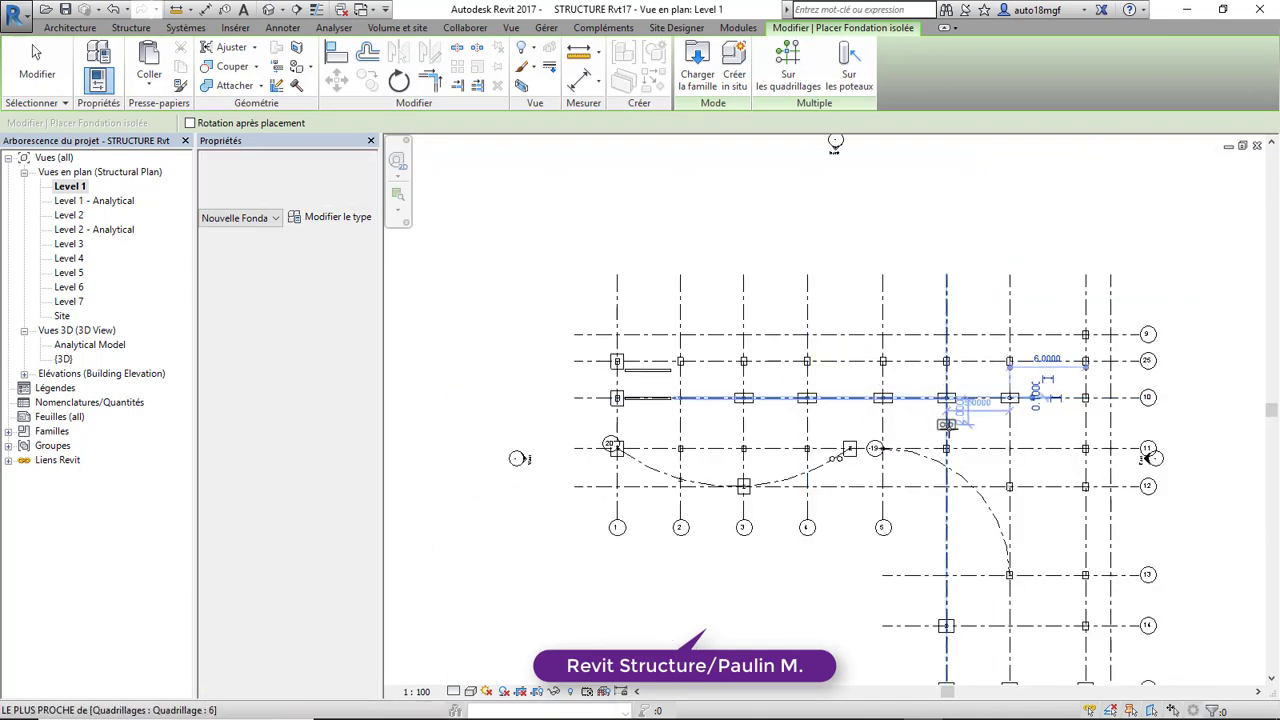
Place M_Pile Cap-2 Pile 800 x 1800 x 900mm foundations on grid 11 at grids 2, 3 and 4
scroll(1028, 468, up, 2)
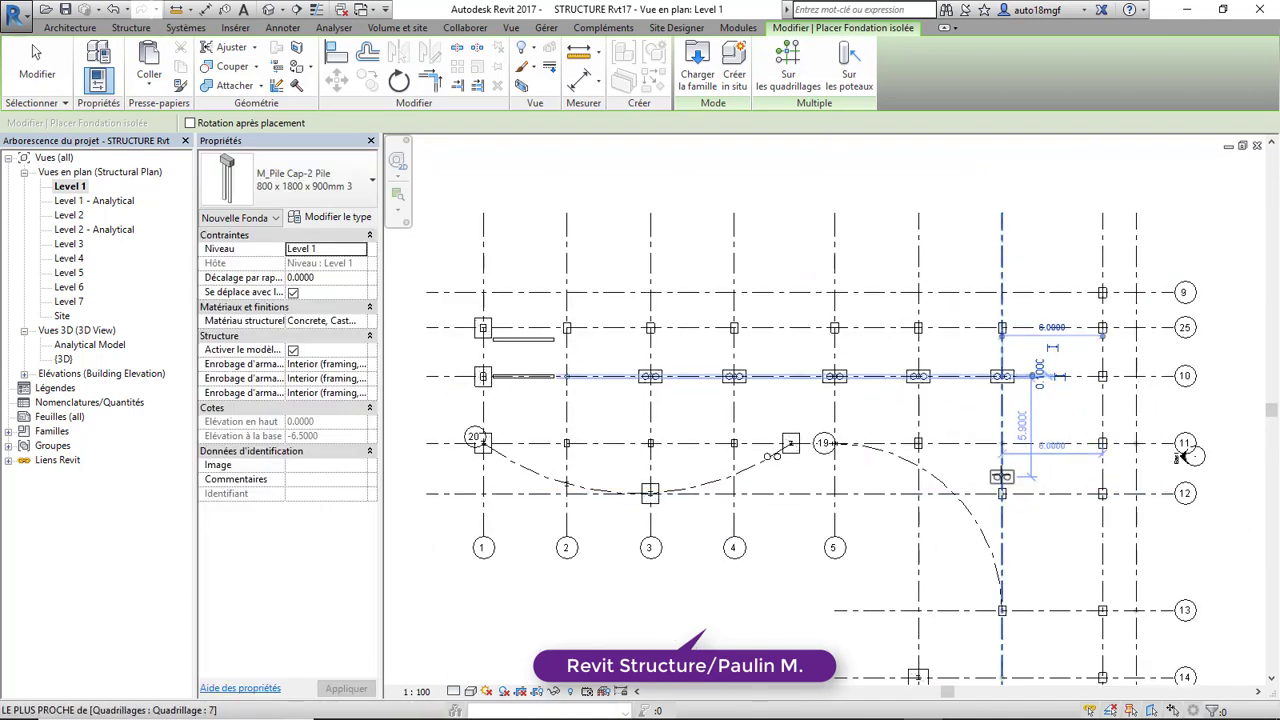
scroll(937, 449, up, 2)
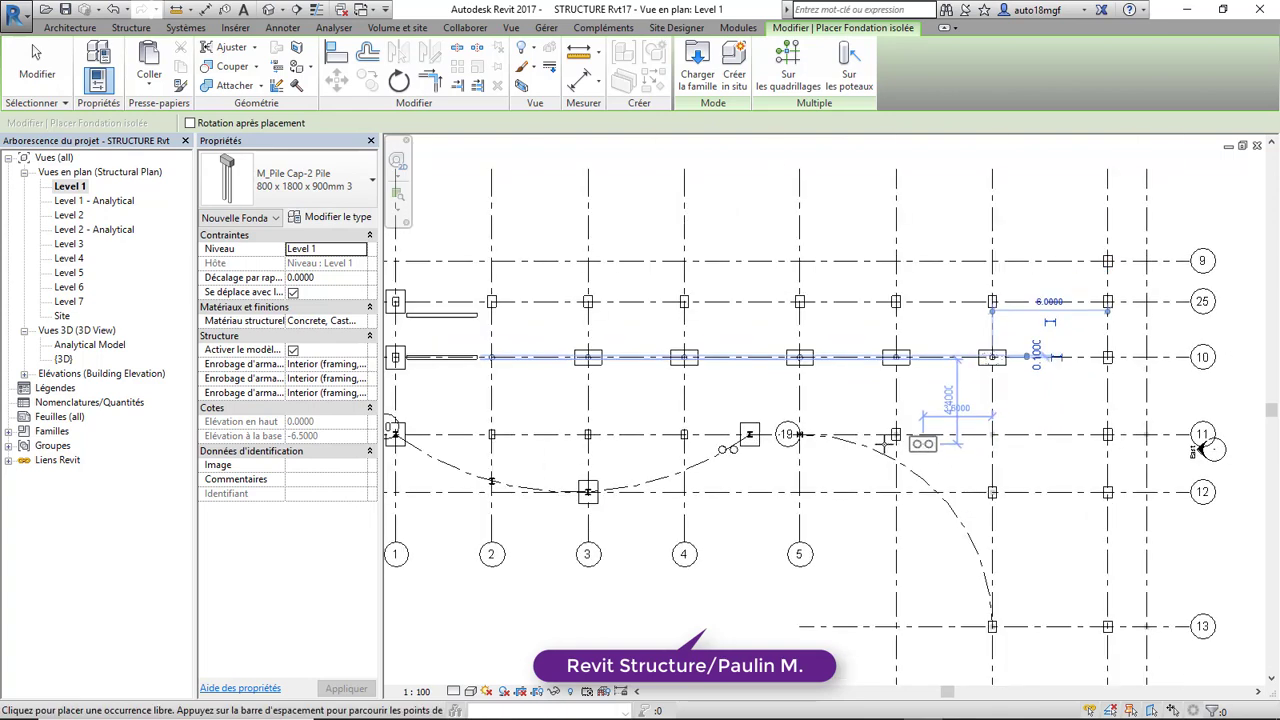
scroll(920, 442, down, 2)
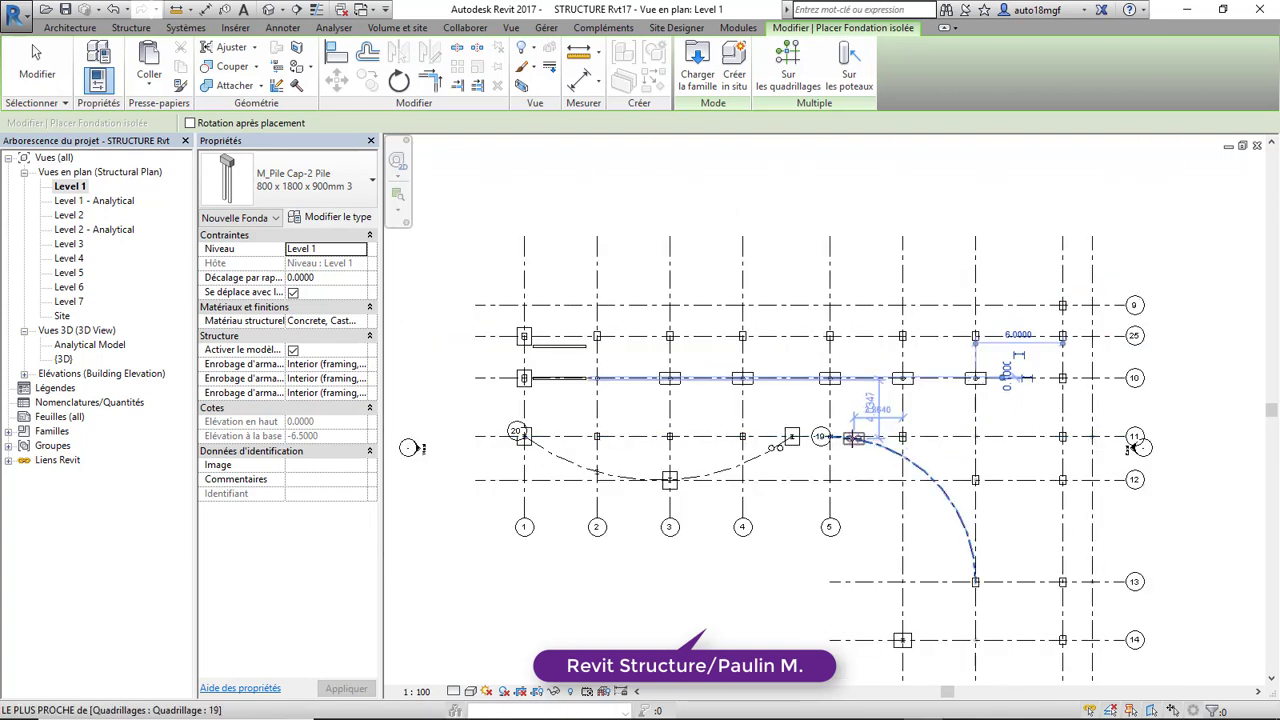
click(300, 180)
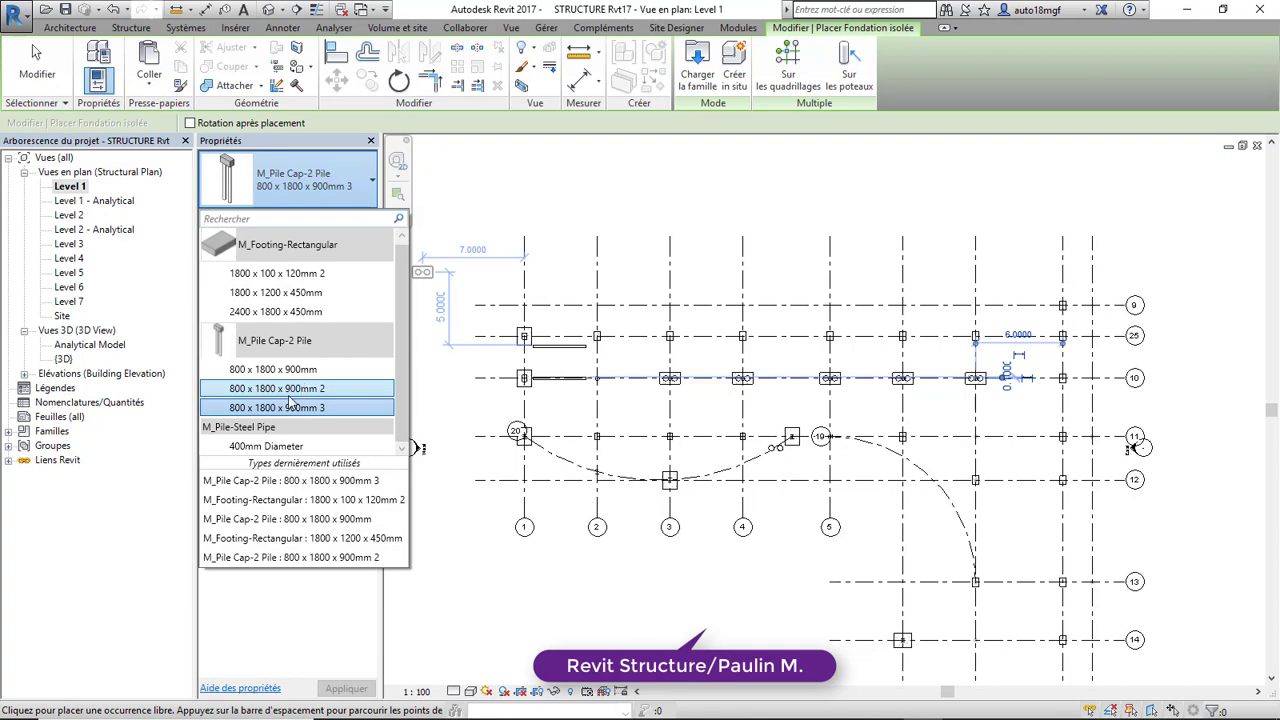
click(267, 370)
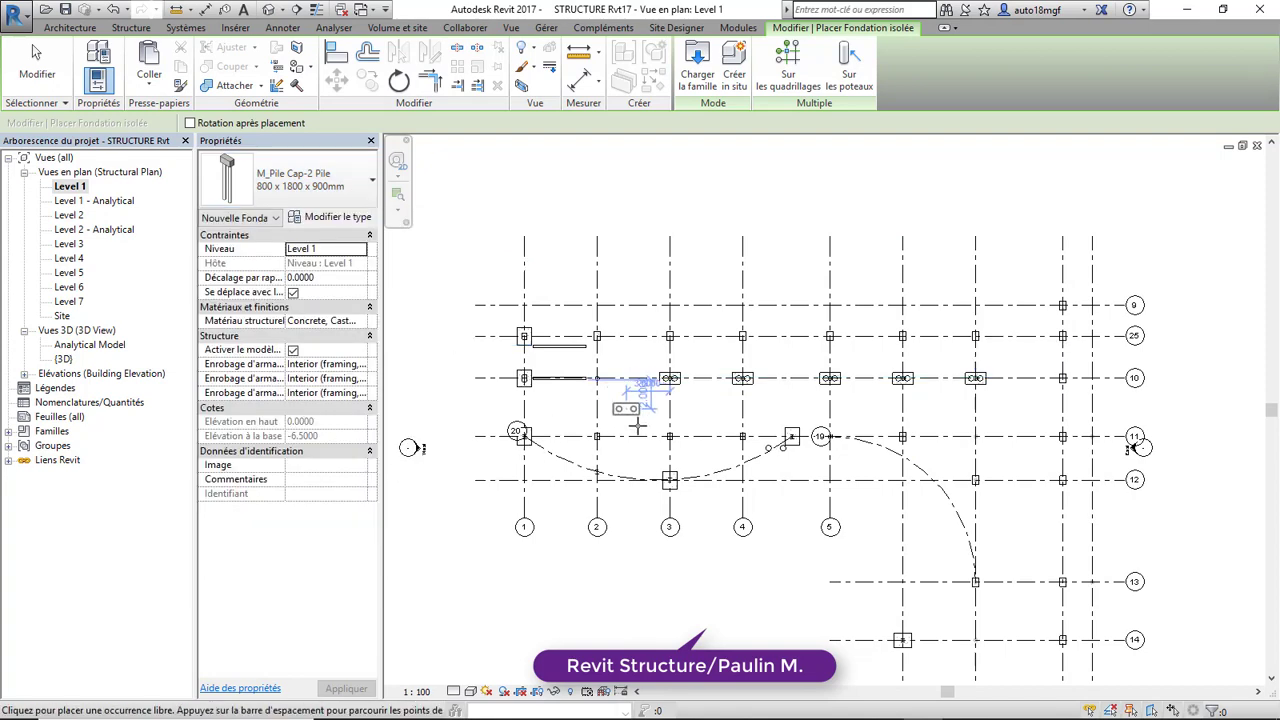
scroll(595, 425, up, 2)
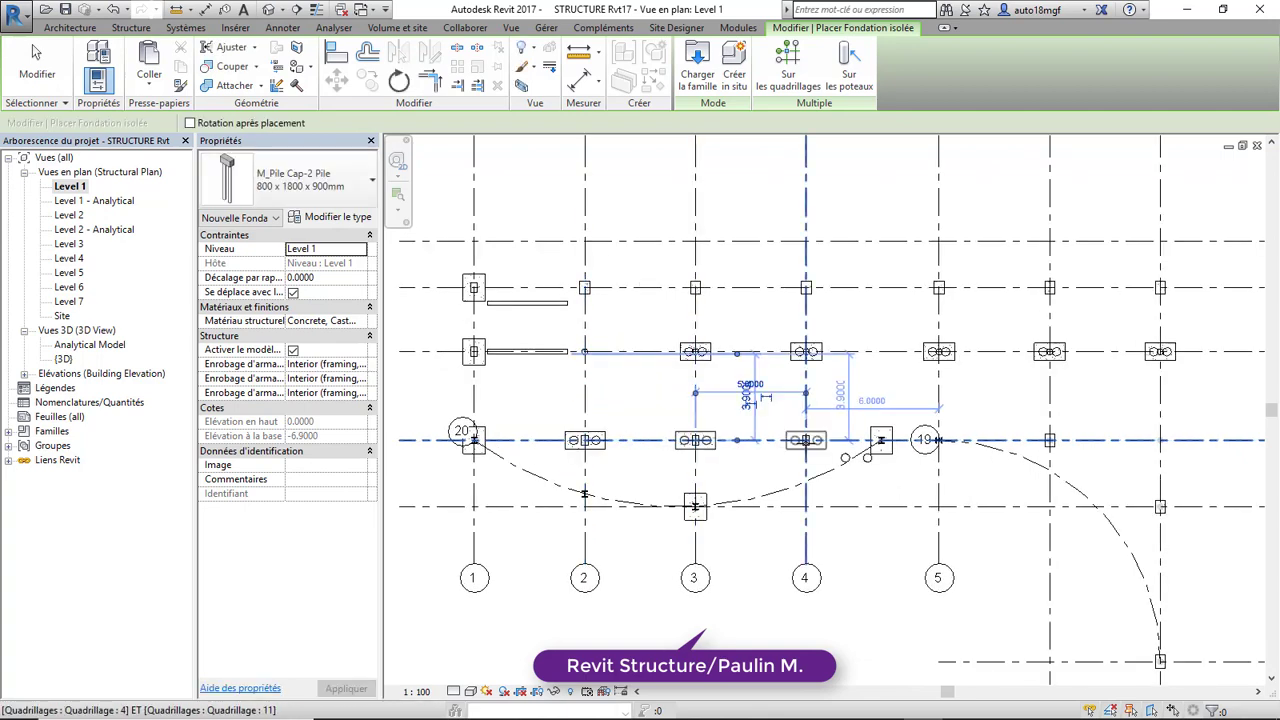
scroll(748, 437, down, 3)
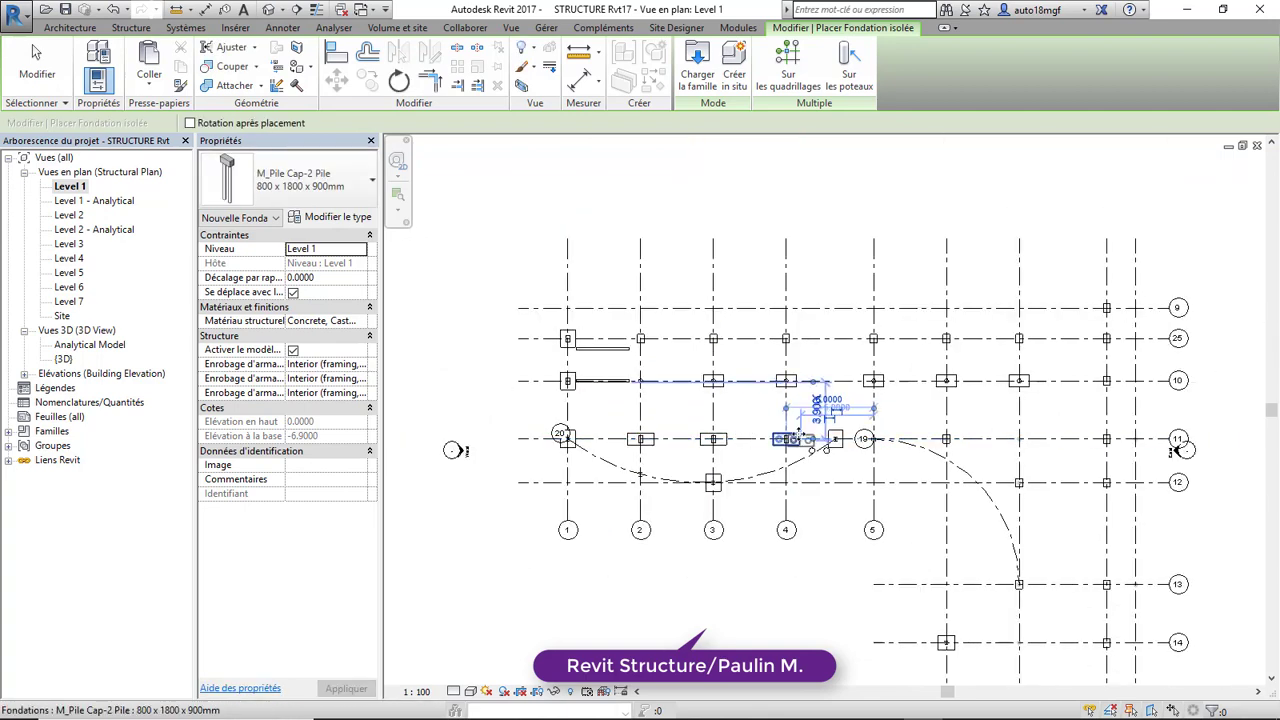
Place M_Pile Cap-2 Pile 800 x 1800 x 900mm foundations on grid 25 at grids 3, 4, 5, 6 and 7
scroll(938, 348, up, 2)
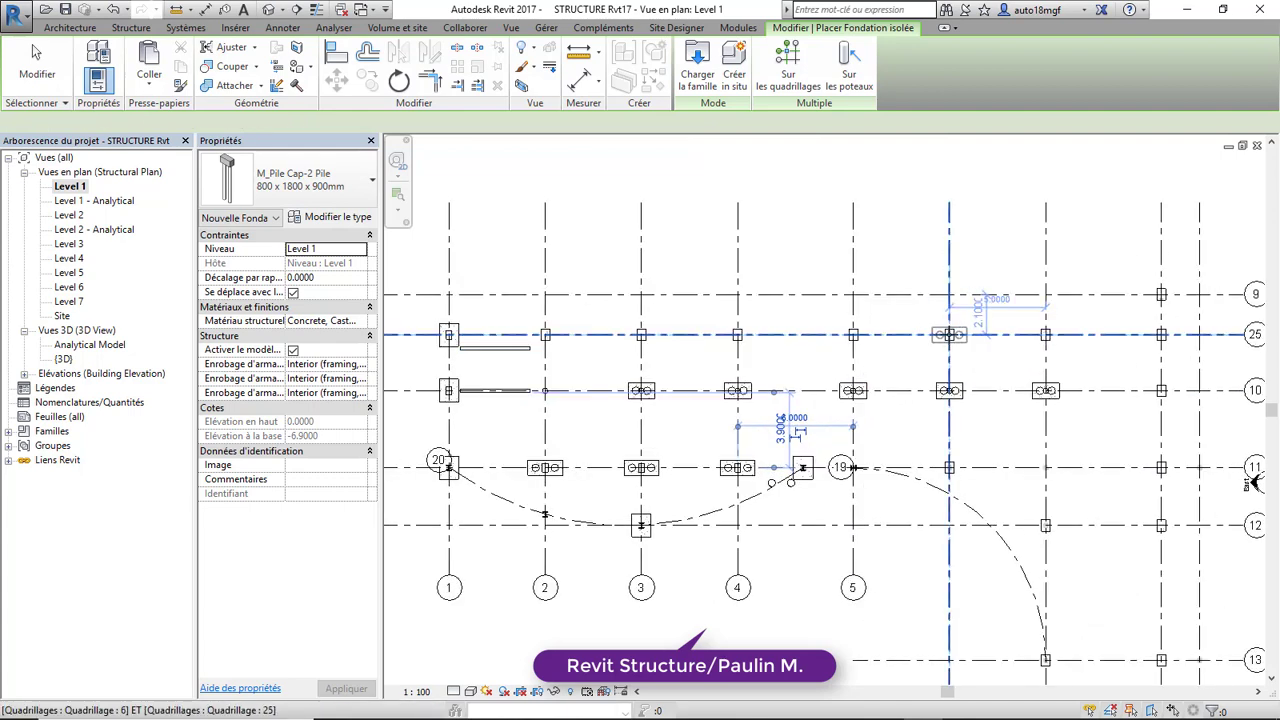
click(1046, 334)
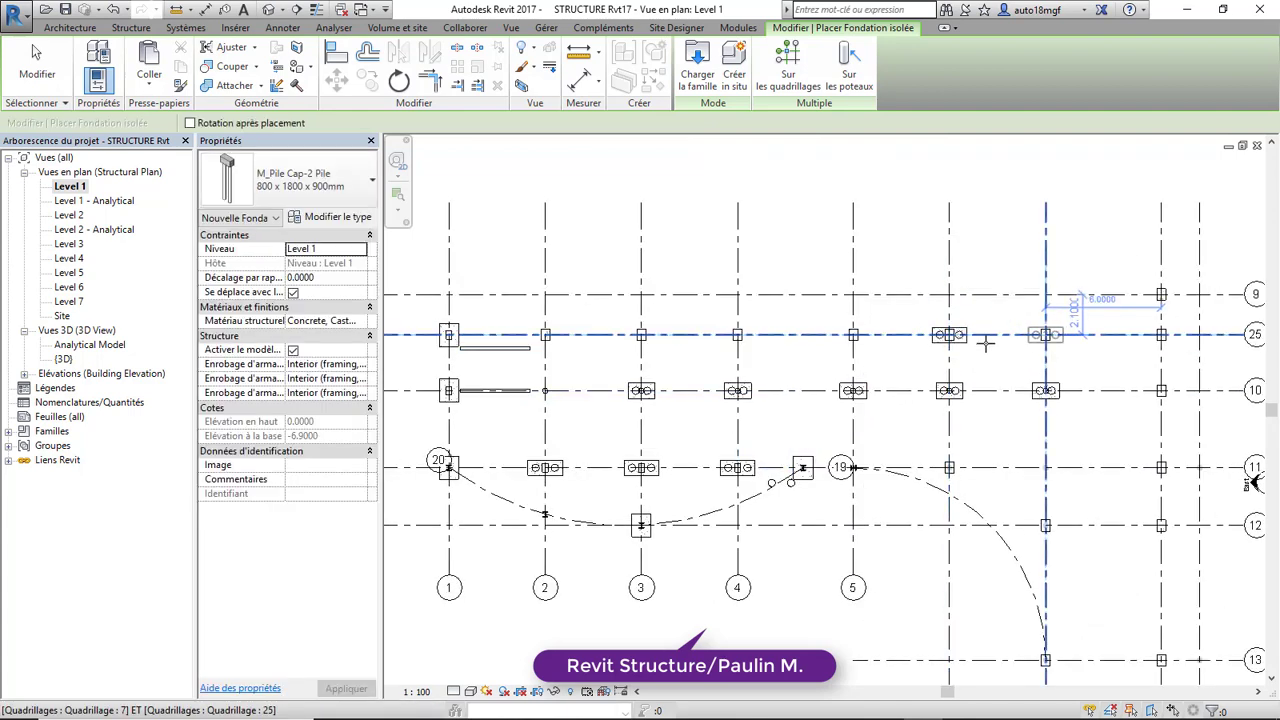
click(853, 334)
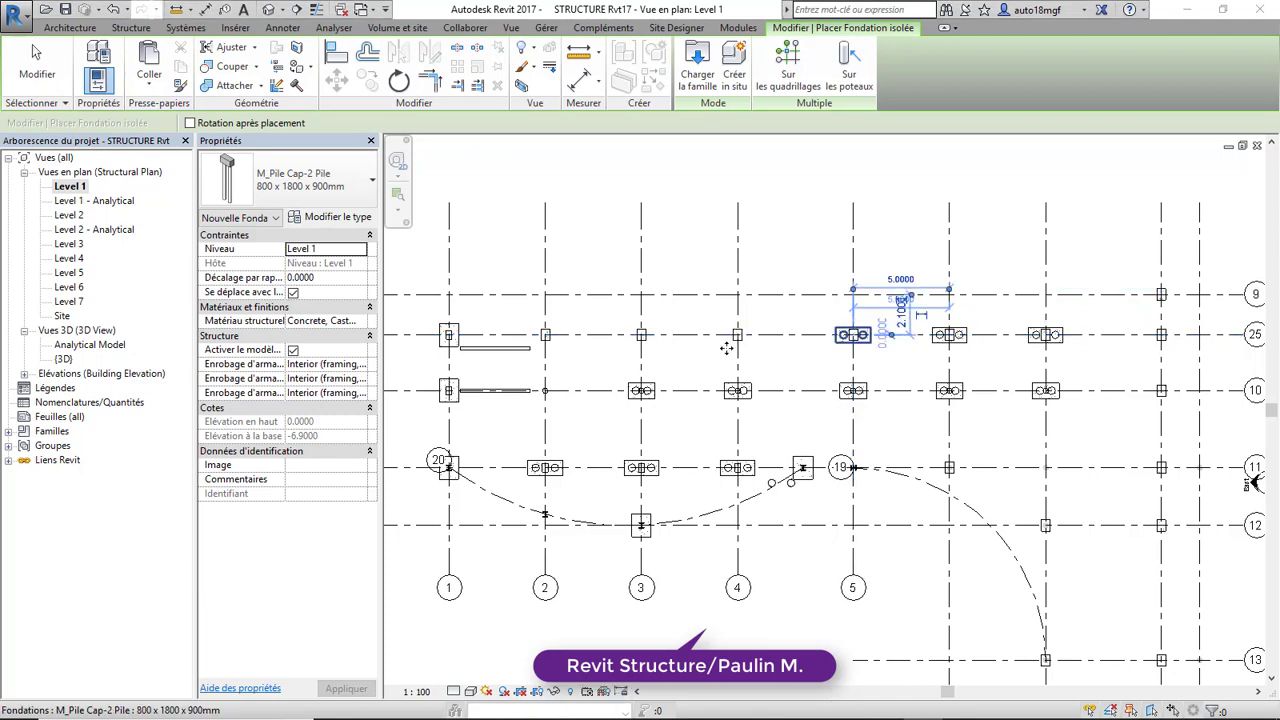
scroll(737, 347, down, 2)
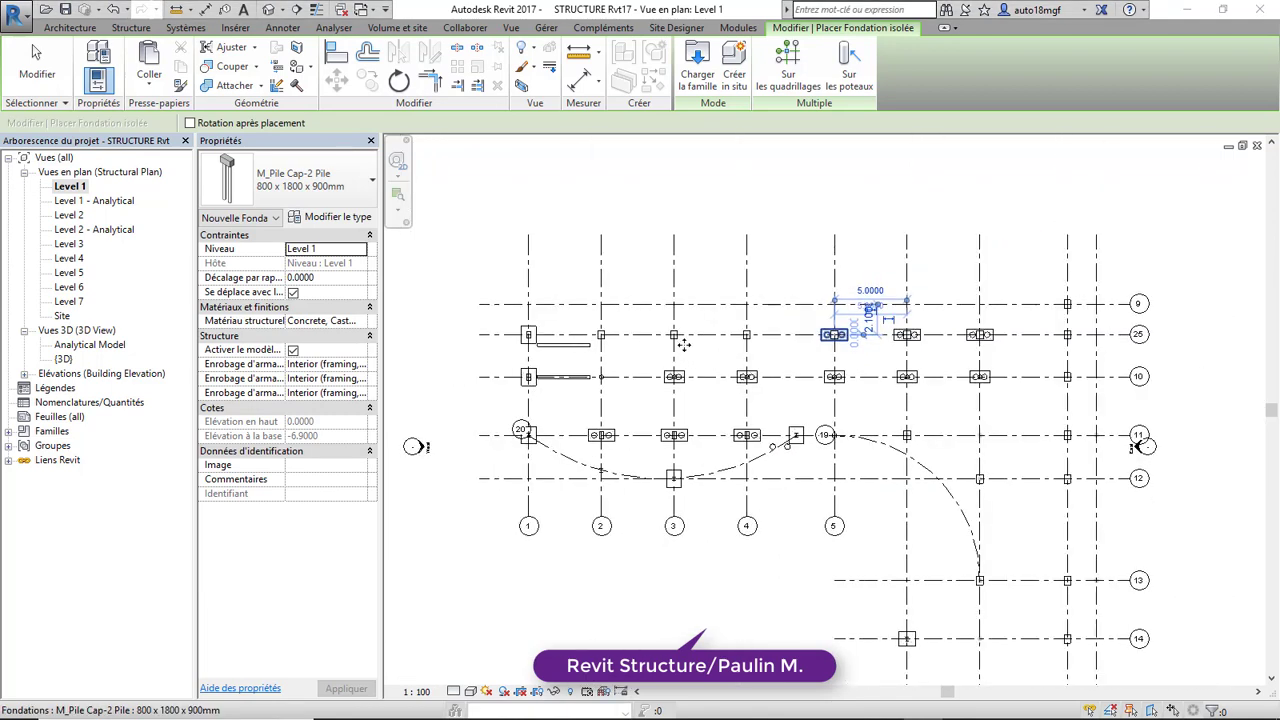
scroll(656, 345, down, 2)
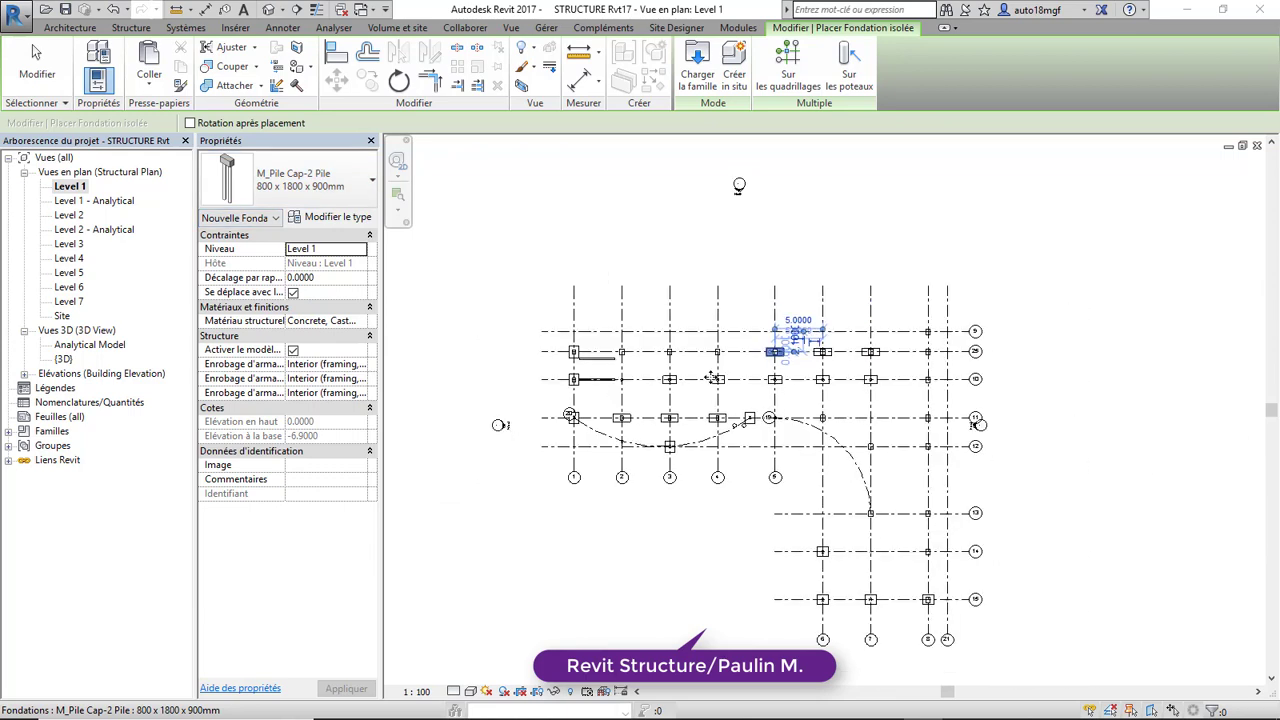
scroll(716, 367, up, 1)
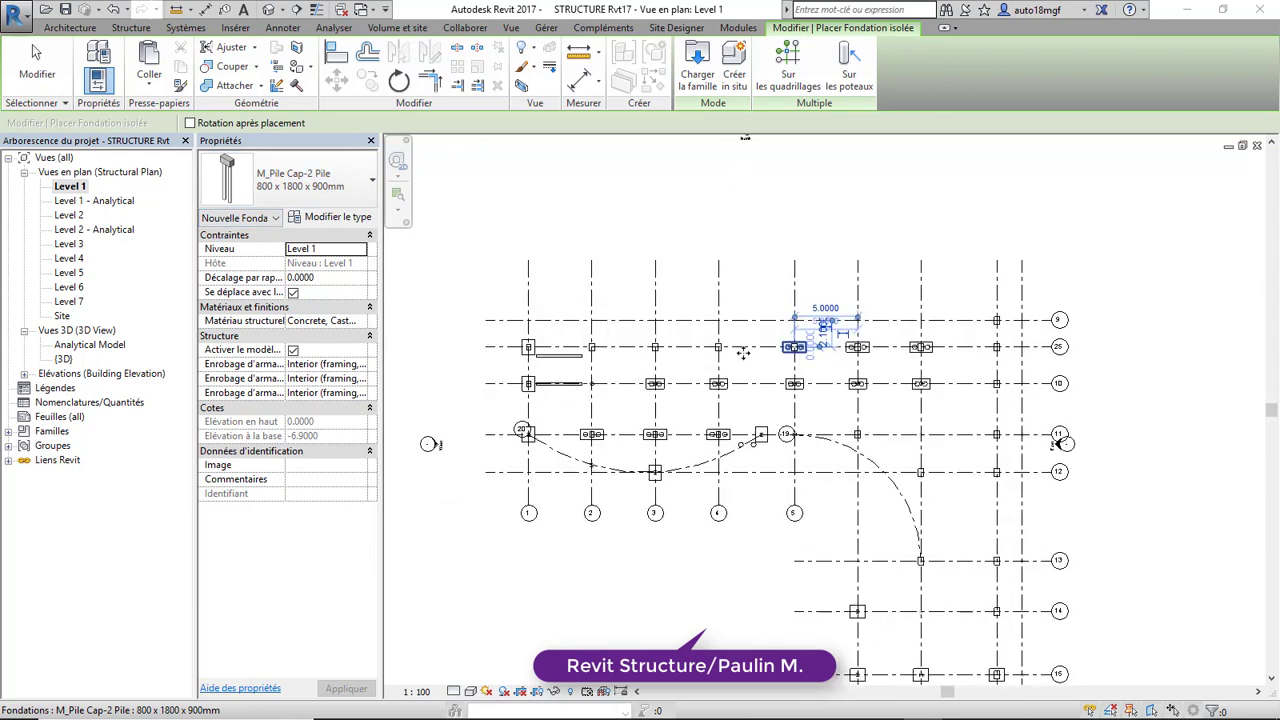
scroll(743, 352, up, 1)
scroll(771, 352, down, 2)
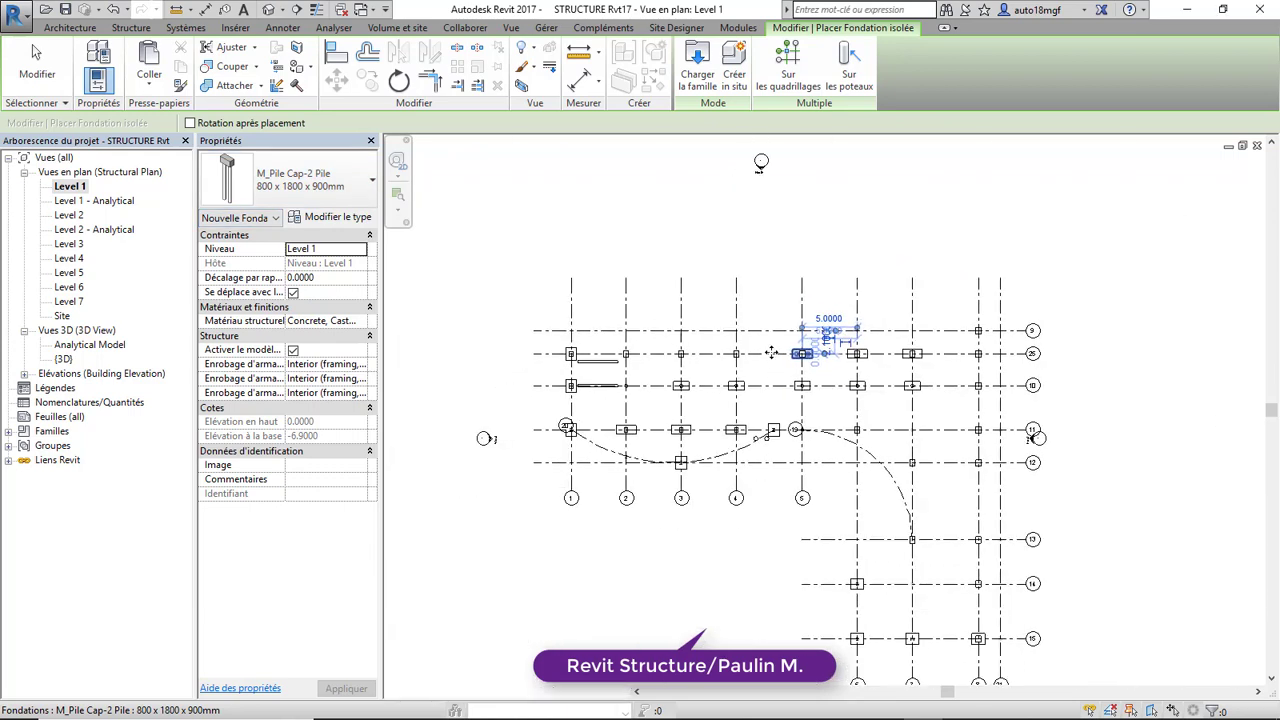
scroll(733, 358, up, 4)
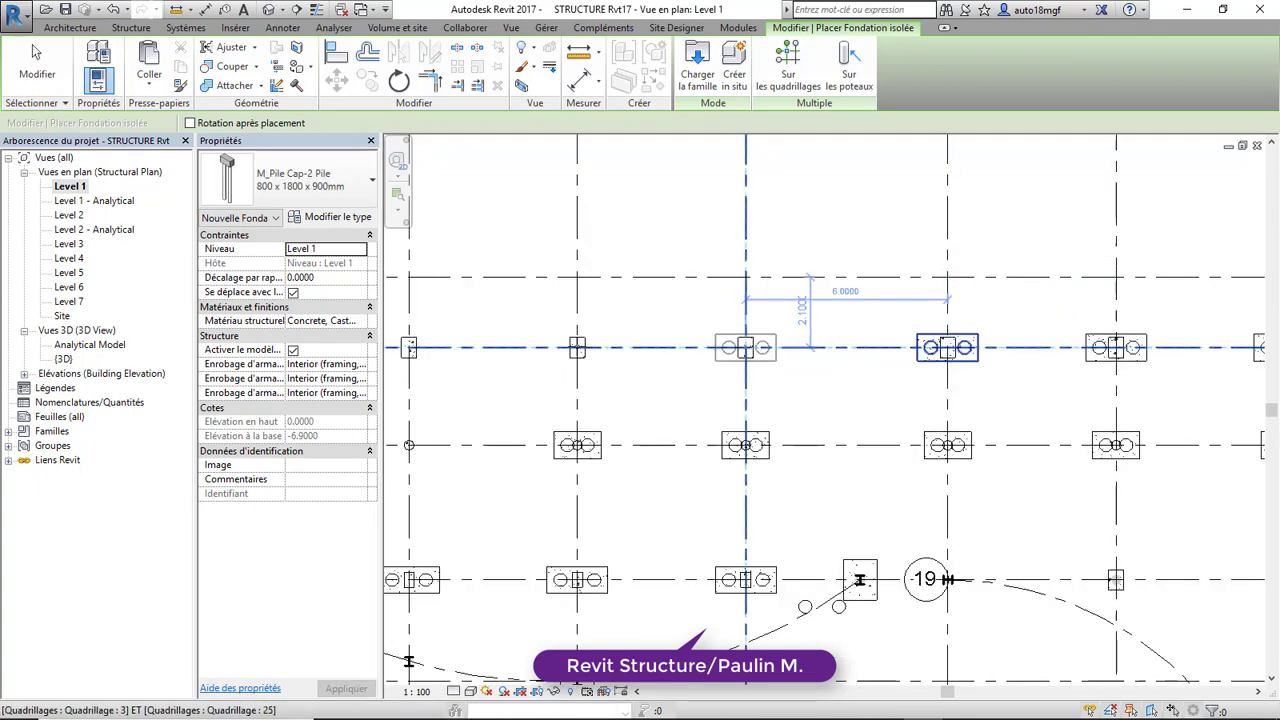
click(745, 347)
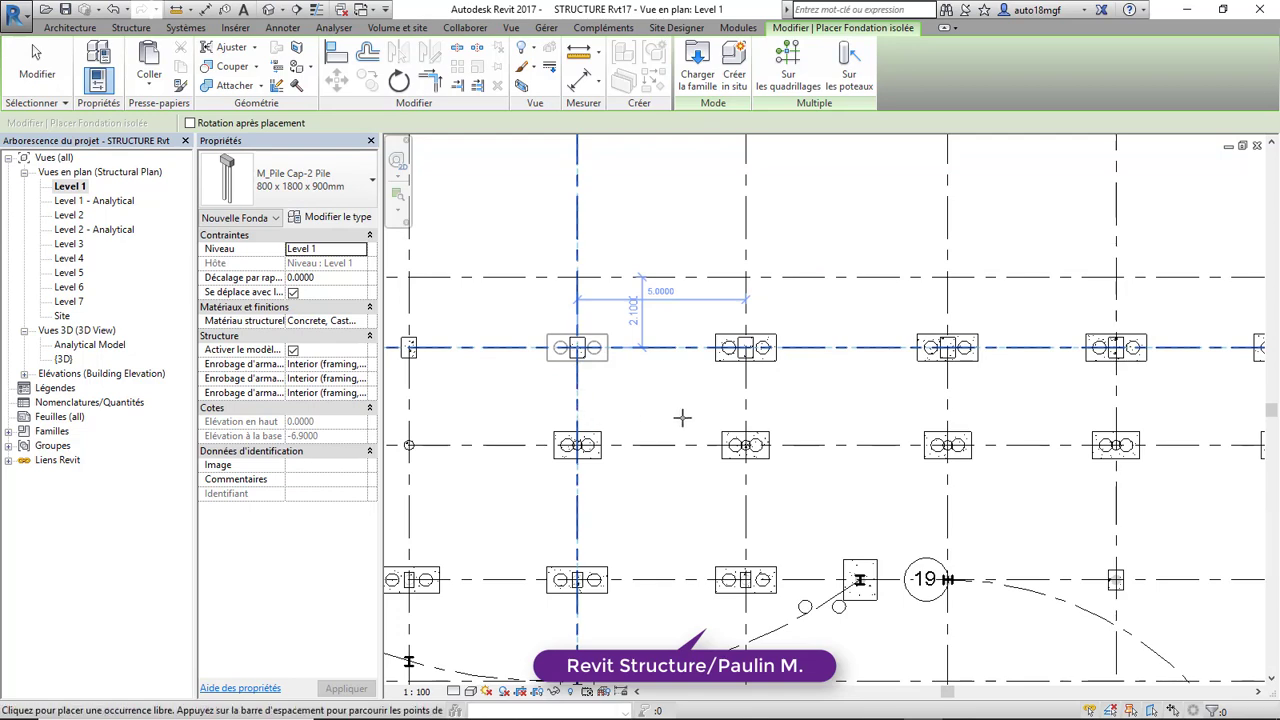
scroll(682, 418, down, 3)
click(45, 77)
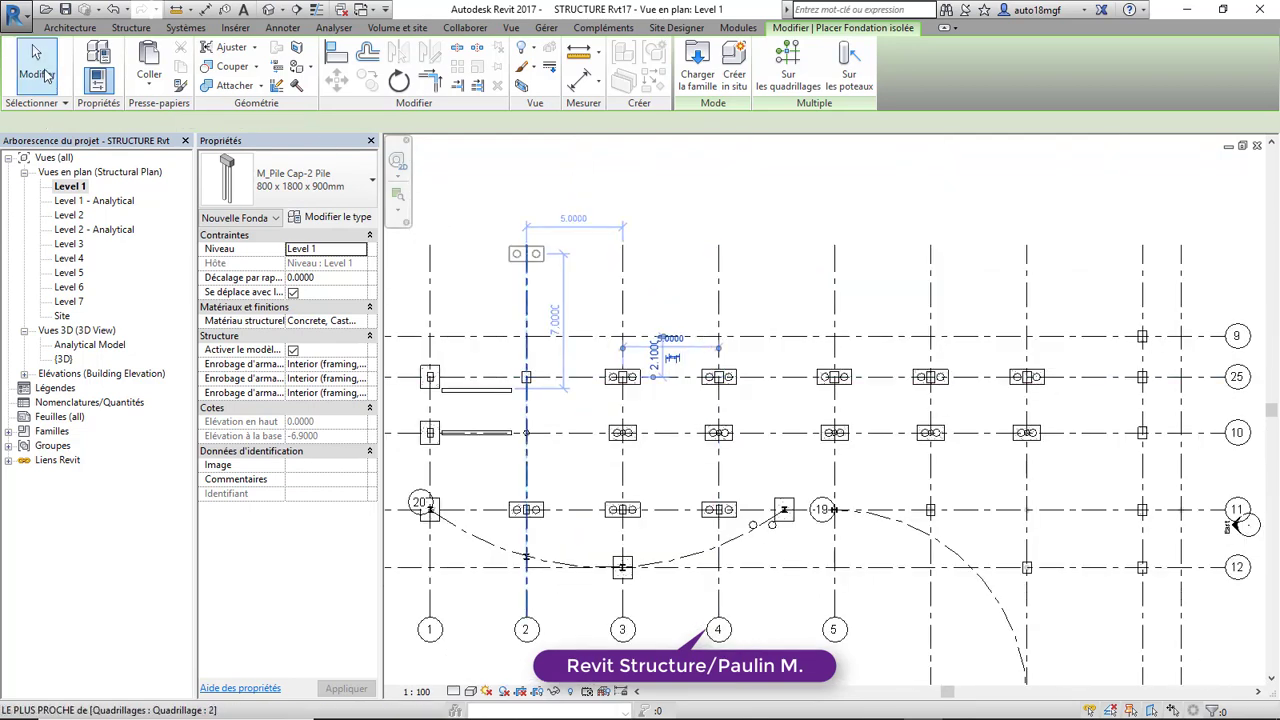
Duplicate the Bearing Footing - 900 x 300 wall foundation type under the suggested name and set the copy's width to 0.5
scroll(615, 335, down, 2)
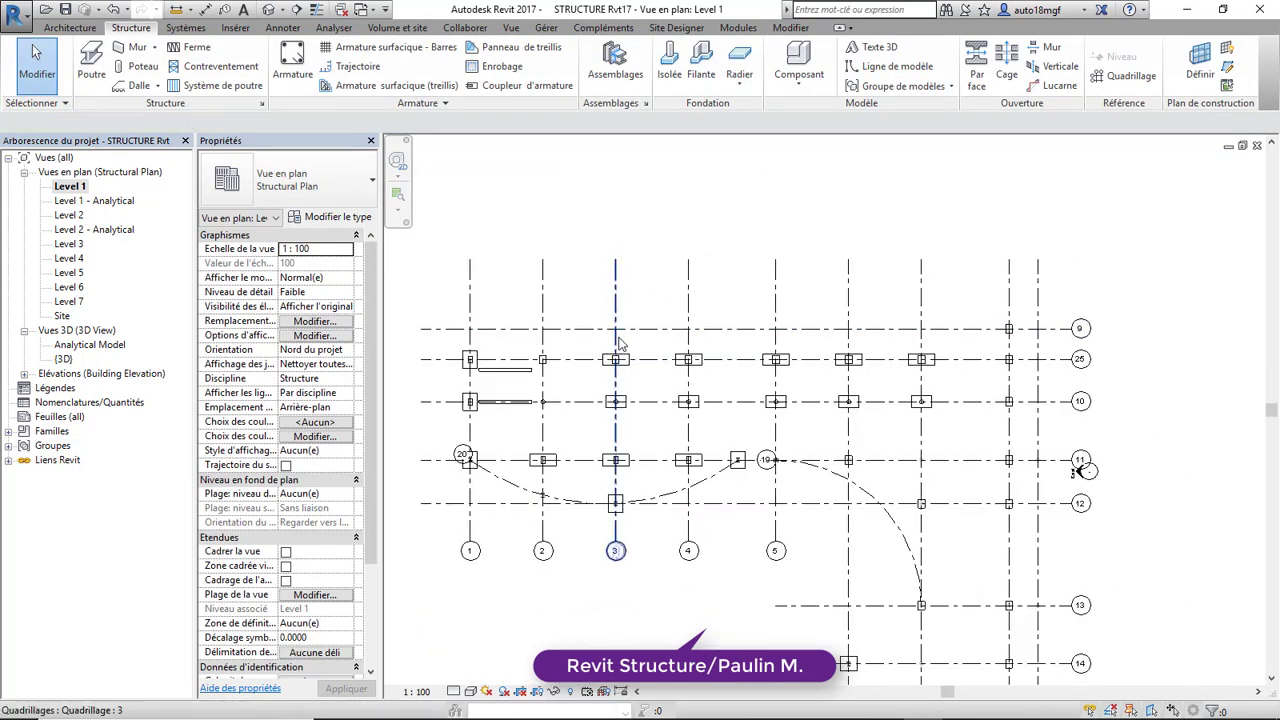
middle_drag(618, 343, 634, 316)
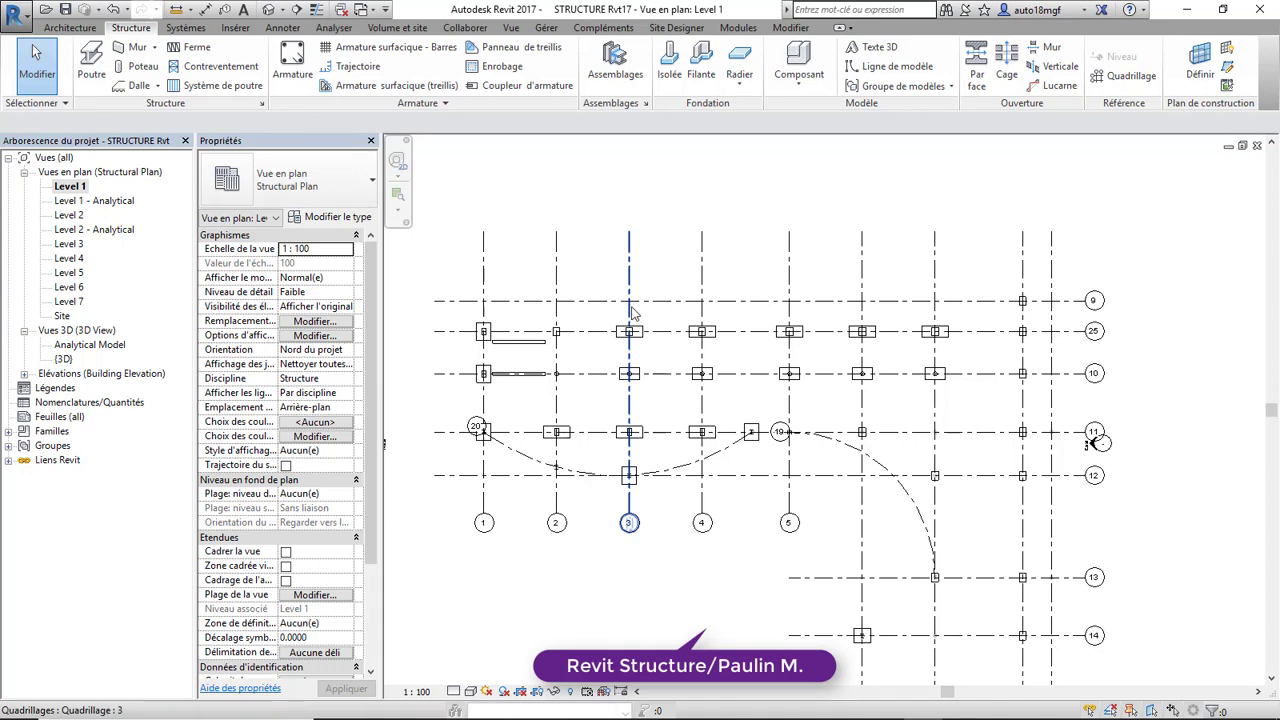
click(702, 72)
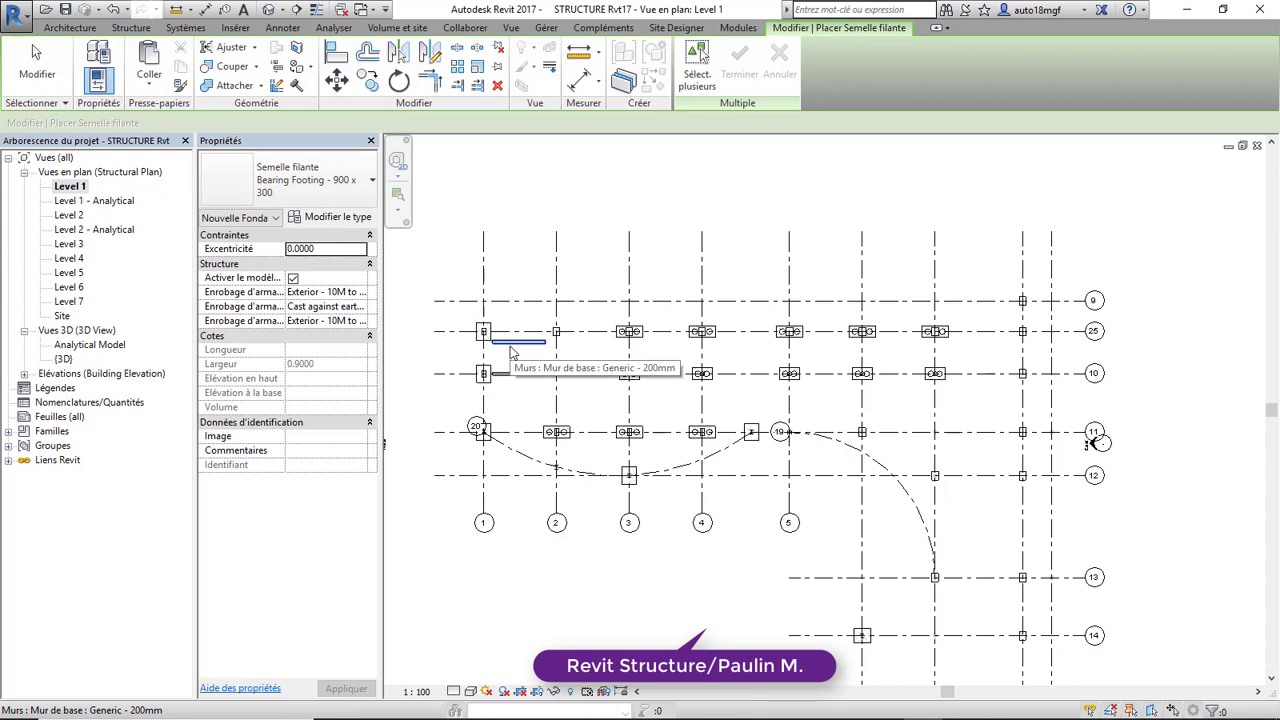
click(335, 219)
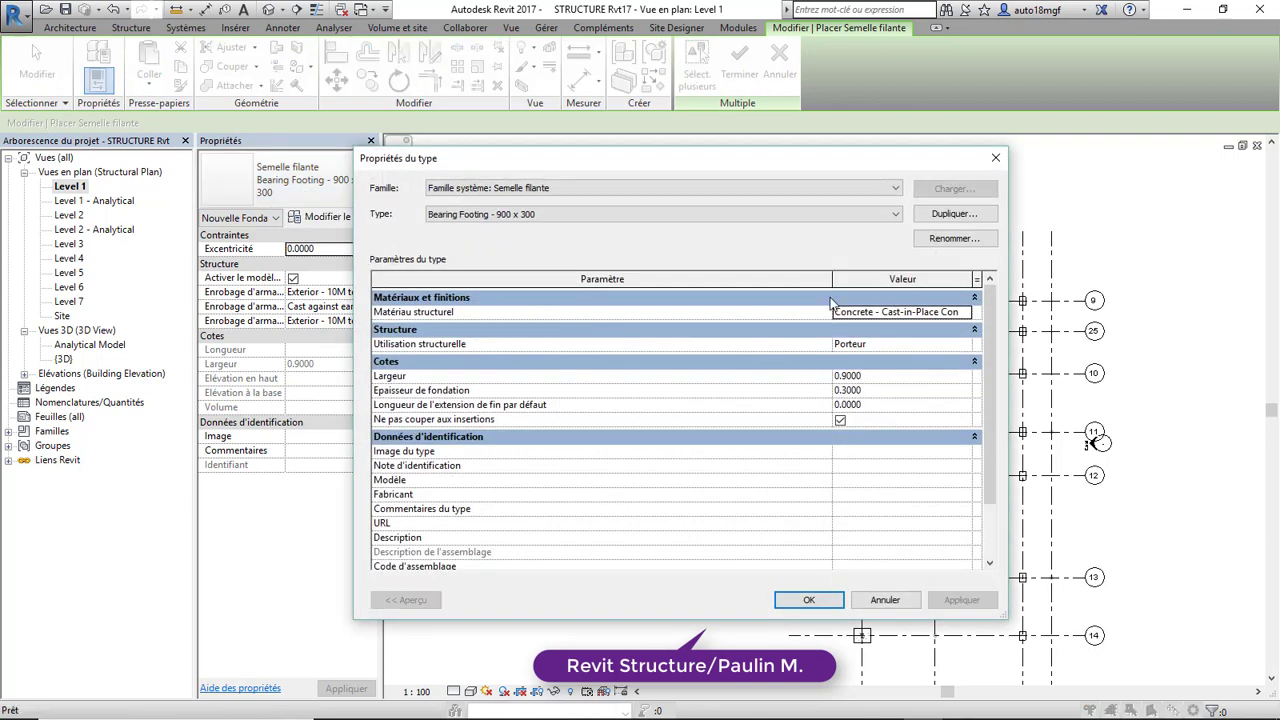
click(950, 216)
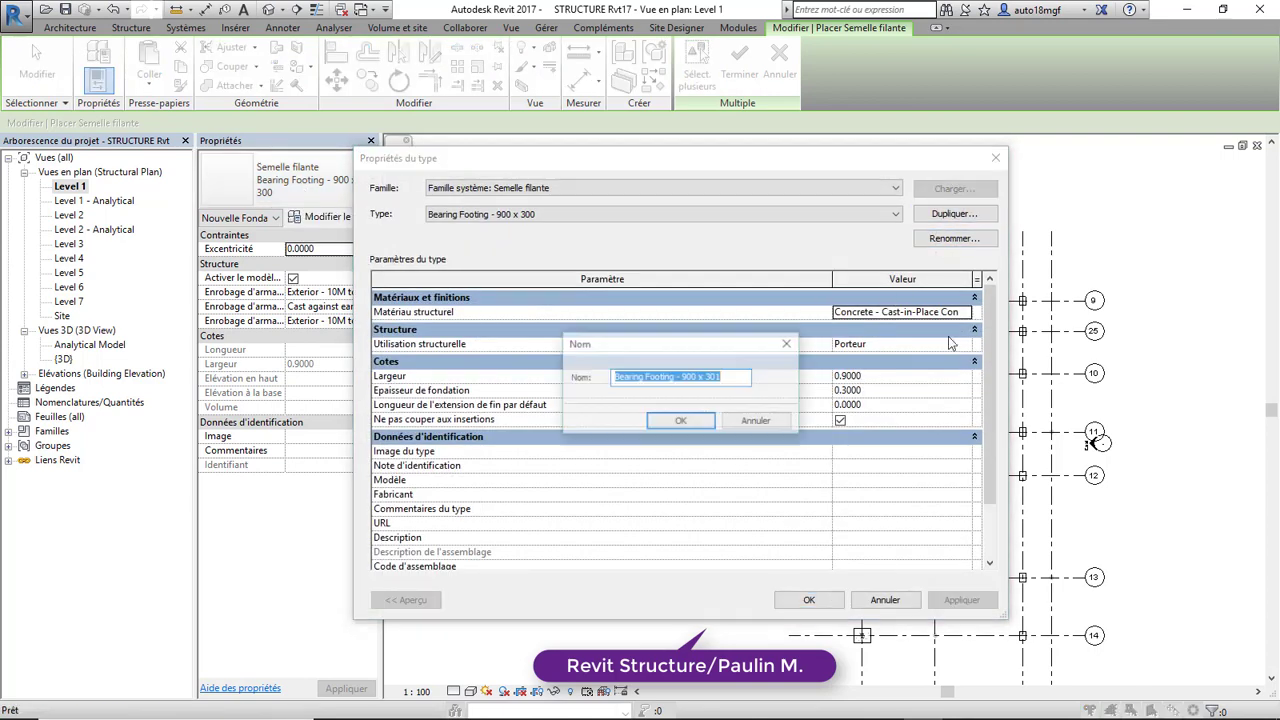
click(705, 422)
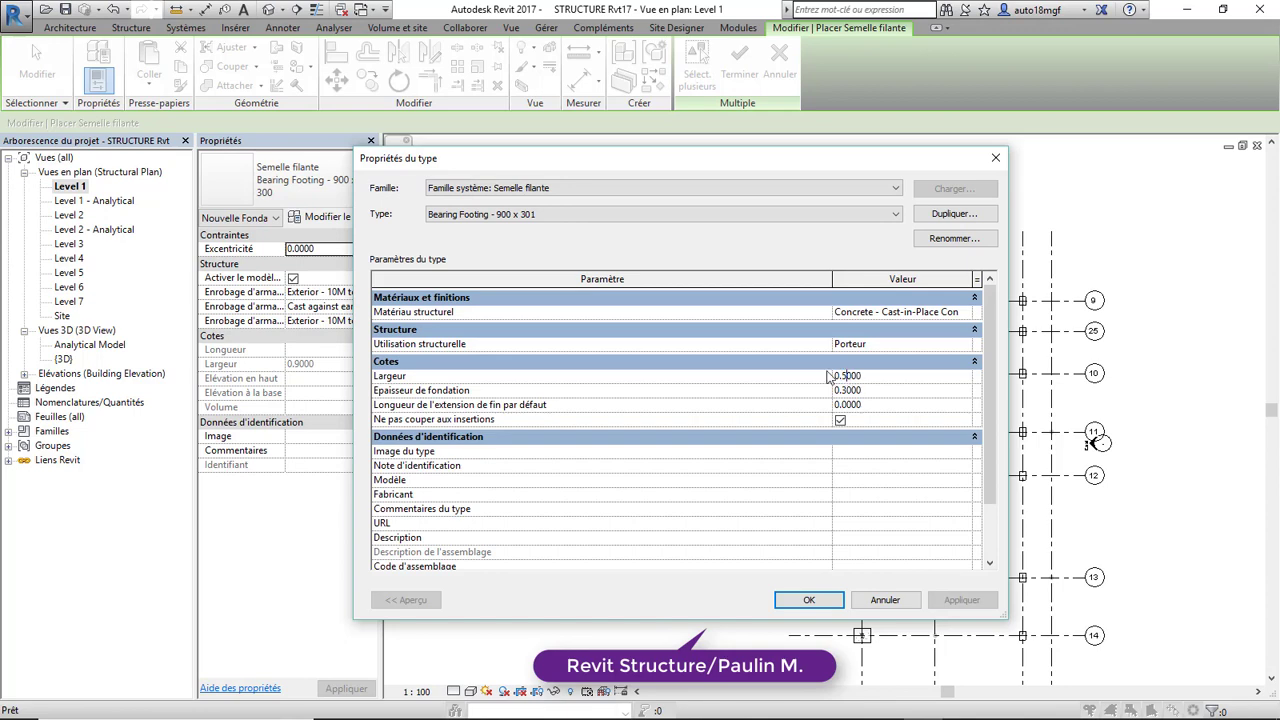
click(809, 600)
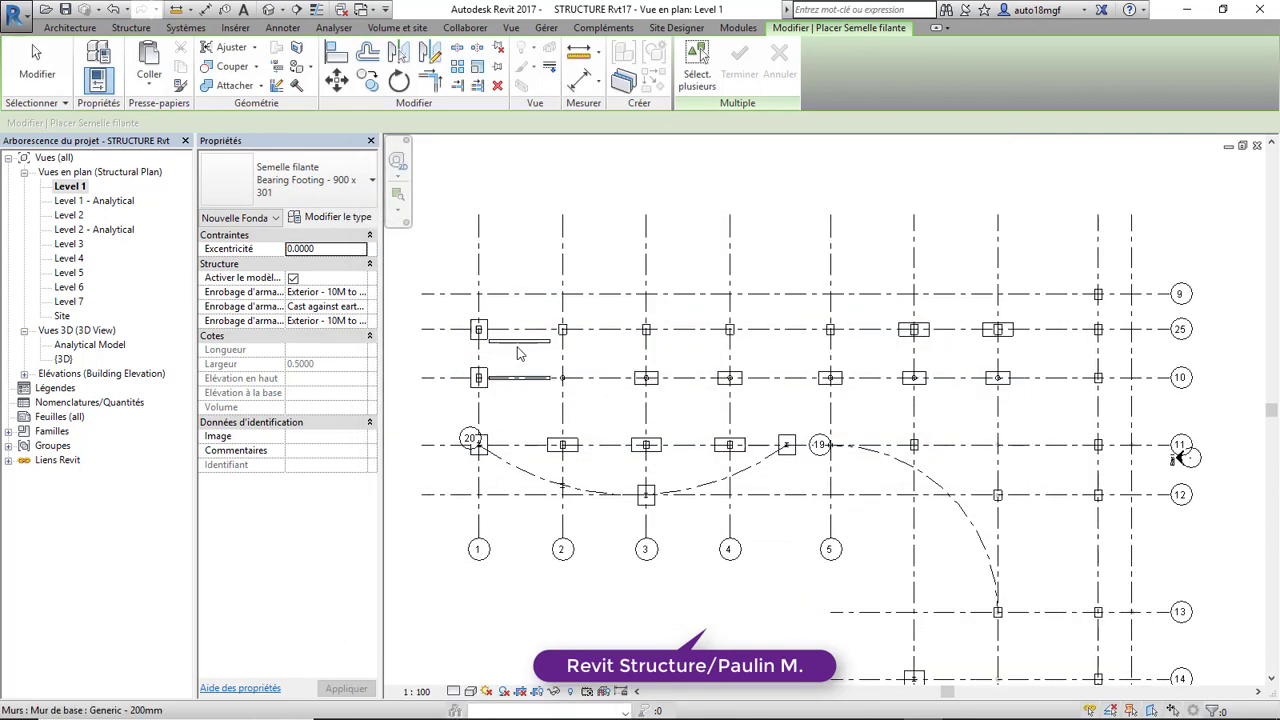
Place the duplicated bearing footing under the two parallel structural walls between grids 1 and 2
scroll(520, 362, up, 3)
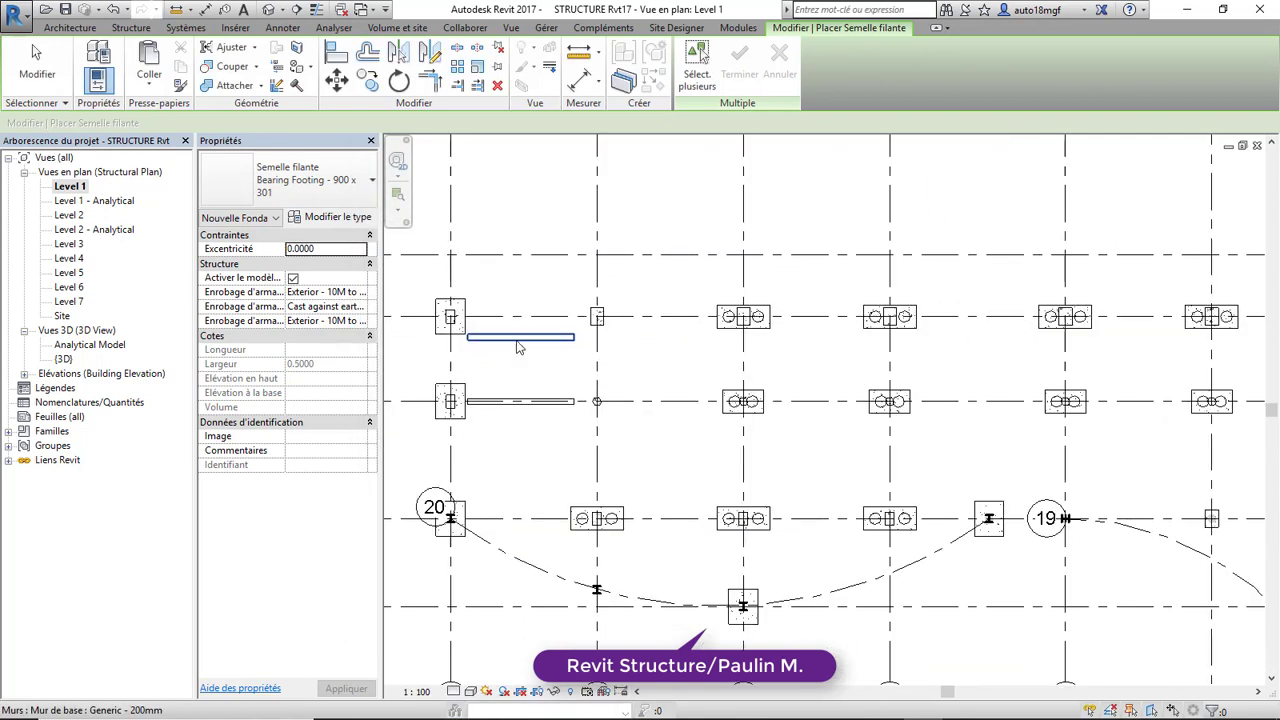
click(518, 347)
click(528, 413)
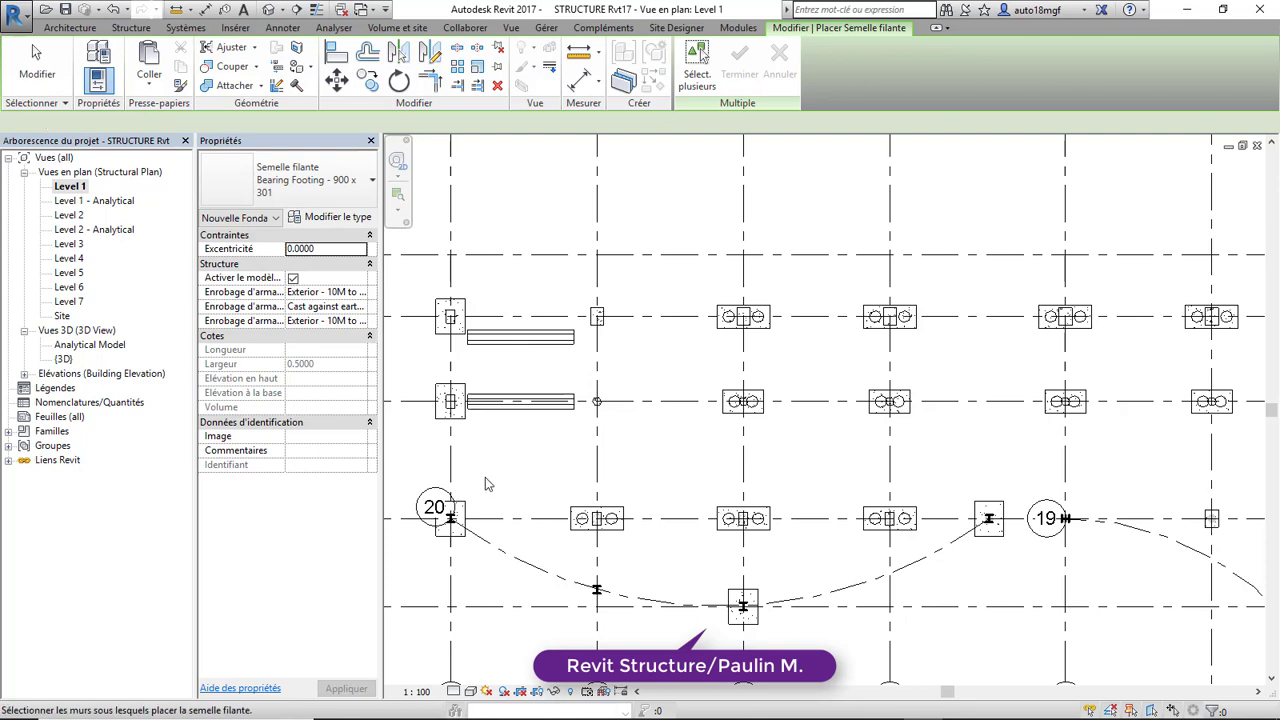
Start a 150mm Foundation Slab boundary sketch on Level 1, choosing and then leaving the rectangle drawing tool
scroll(535, 420, down, 4)
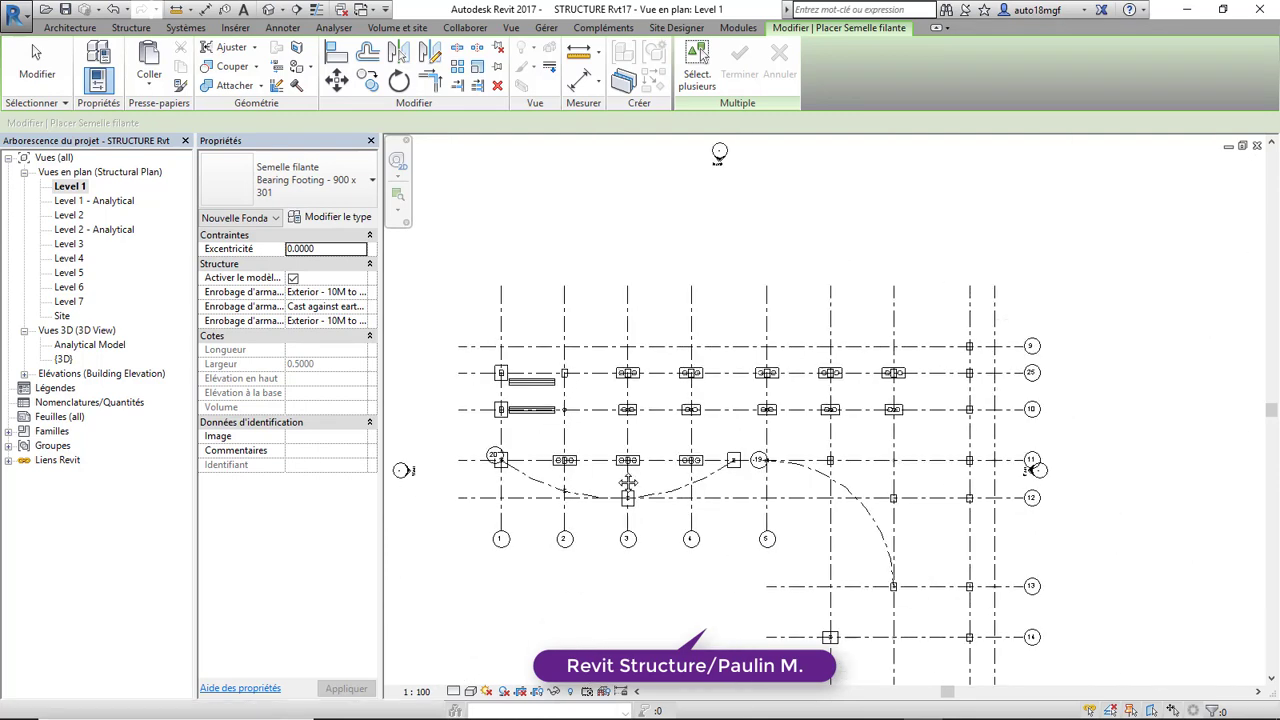
middle_drag(627, 483, 610, 440)
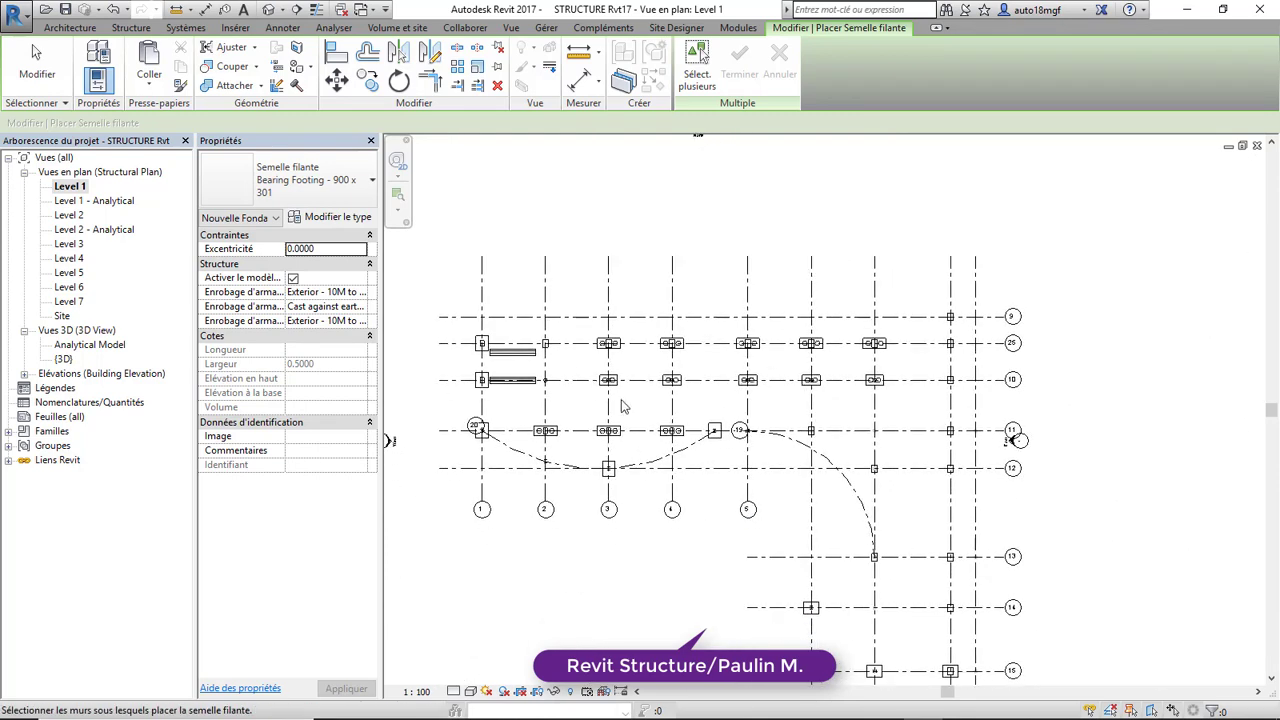
scroll(708, 445, down, 2)
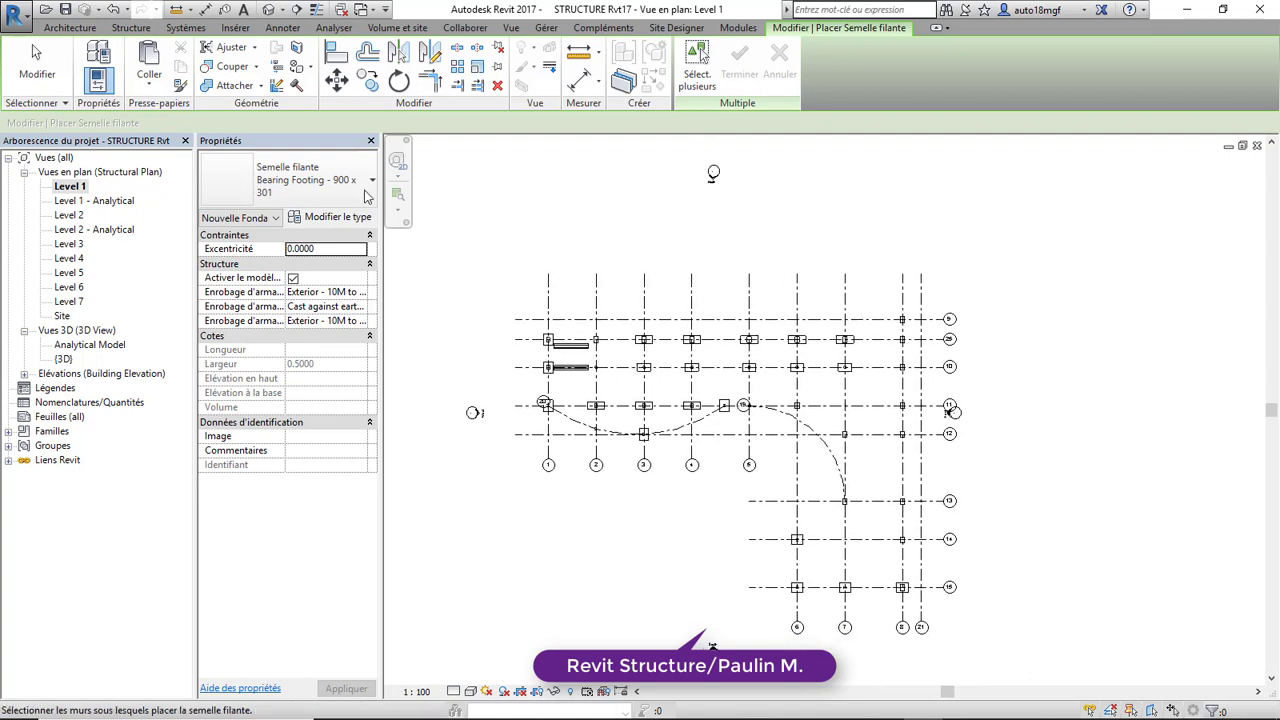
click(131, 27)
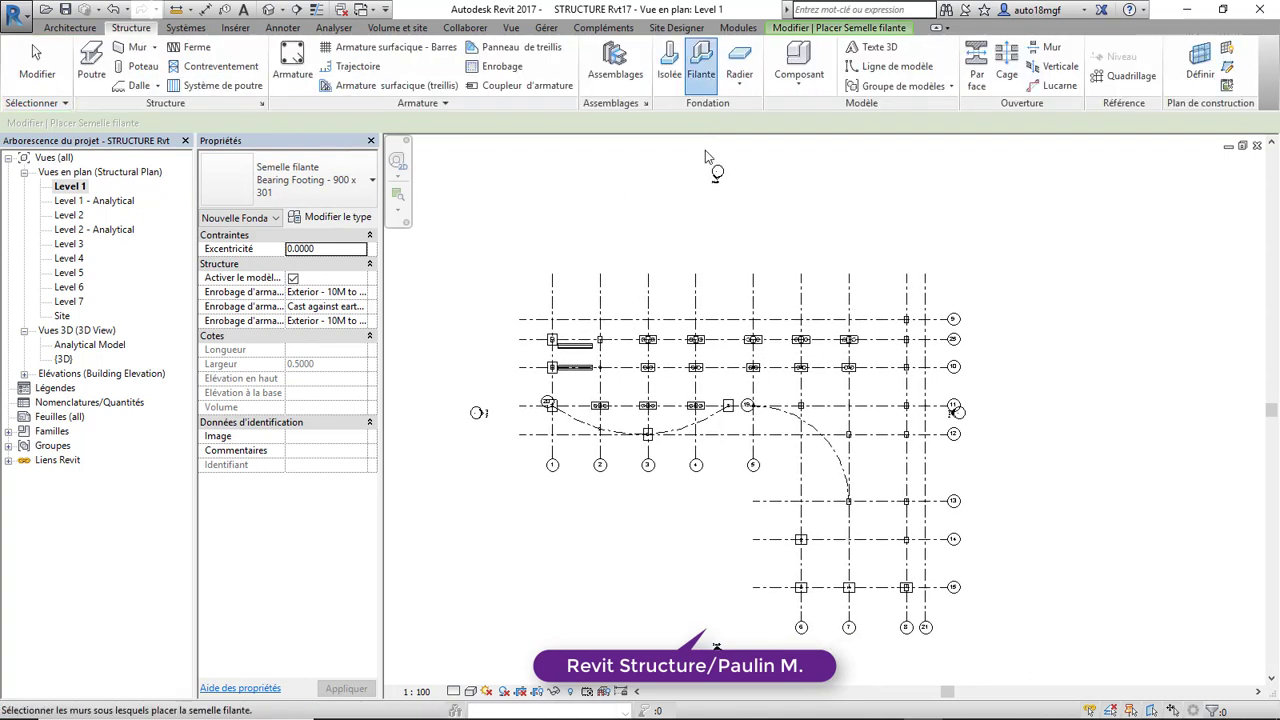
click(731, 89)
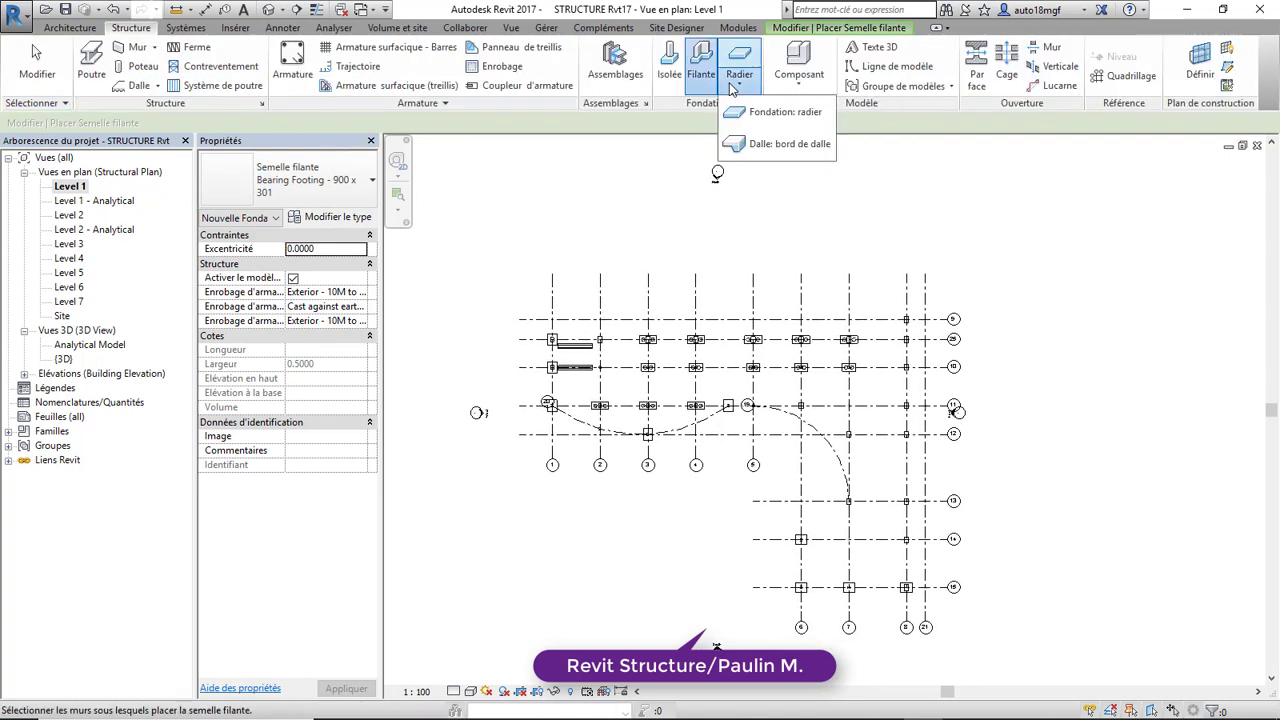
click(768, 112)
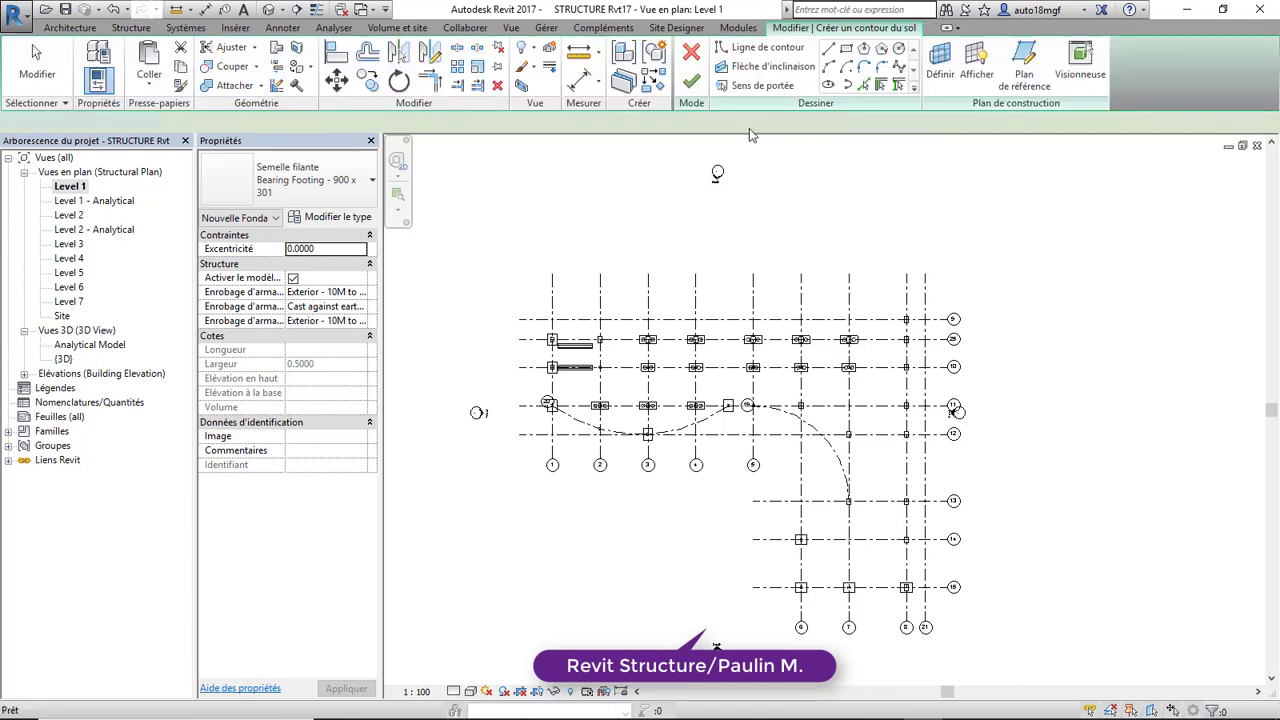
click(845, 48)
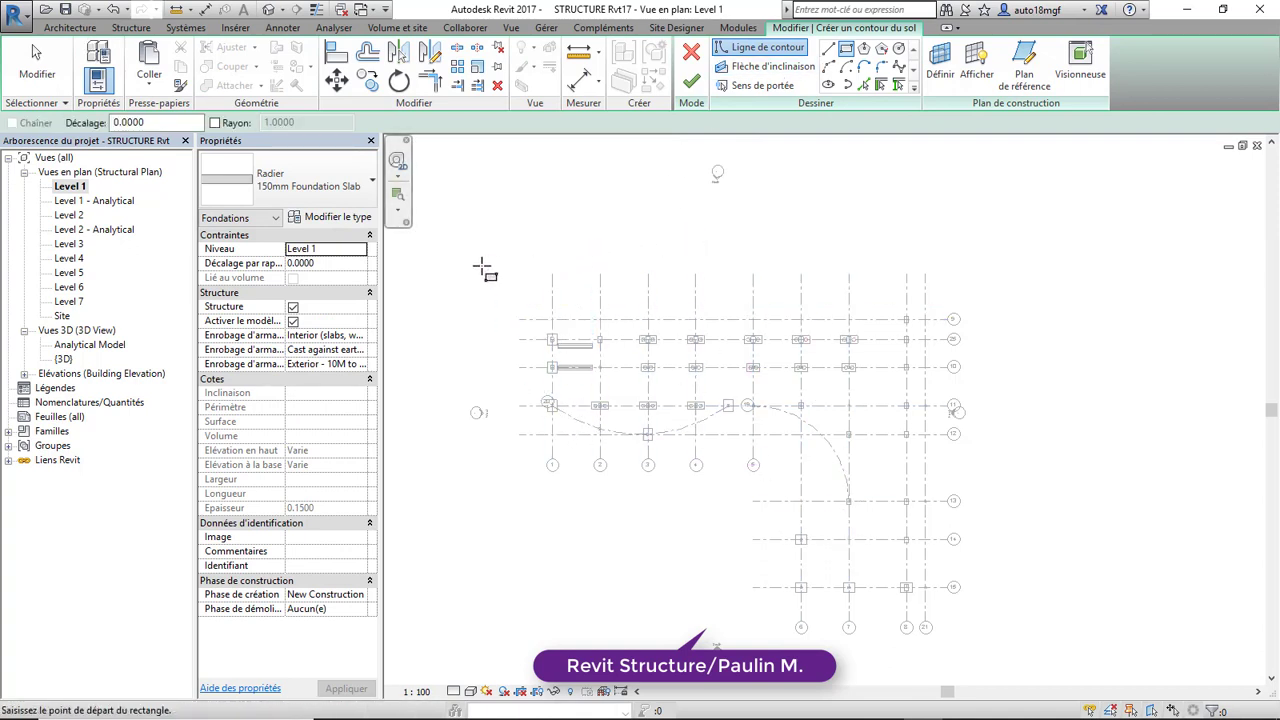
key(Escape)
scroll(725, 297, up, 1)
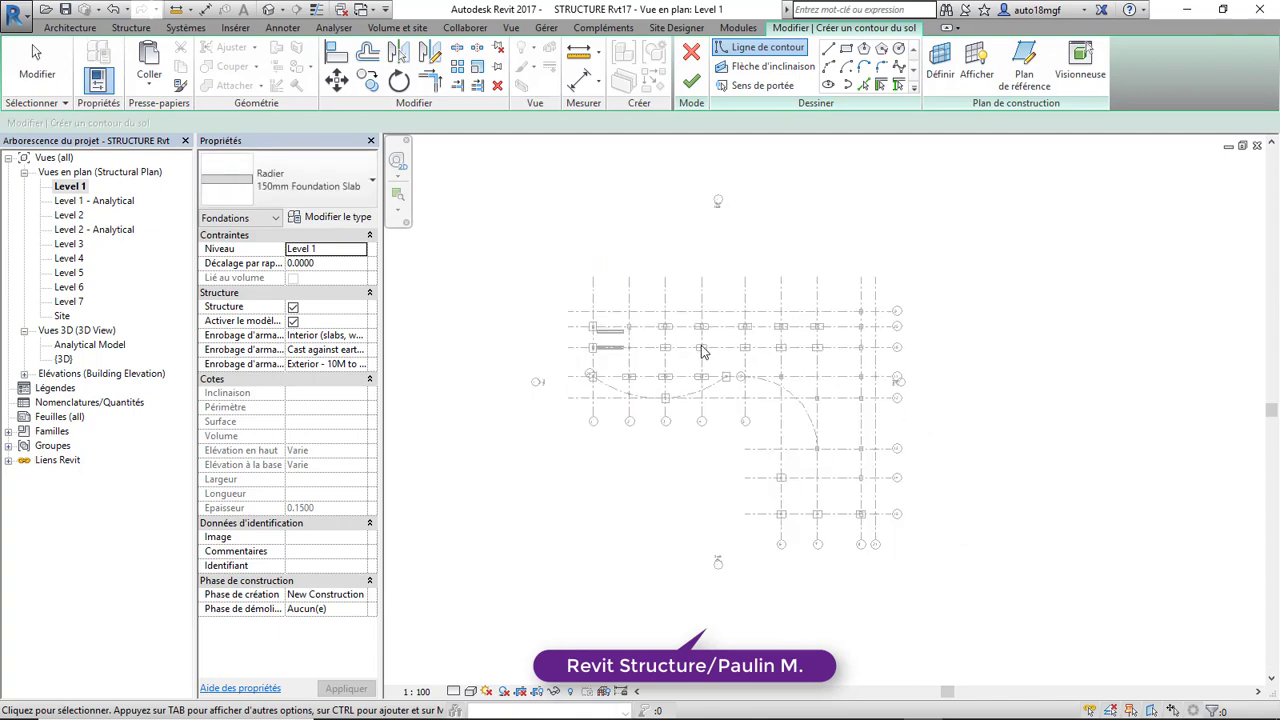
key(Escape)
scroll(640, 360, up, 2)
middle_drag(628, 364, 703, 351)
scroll(727, 367, down, 1)
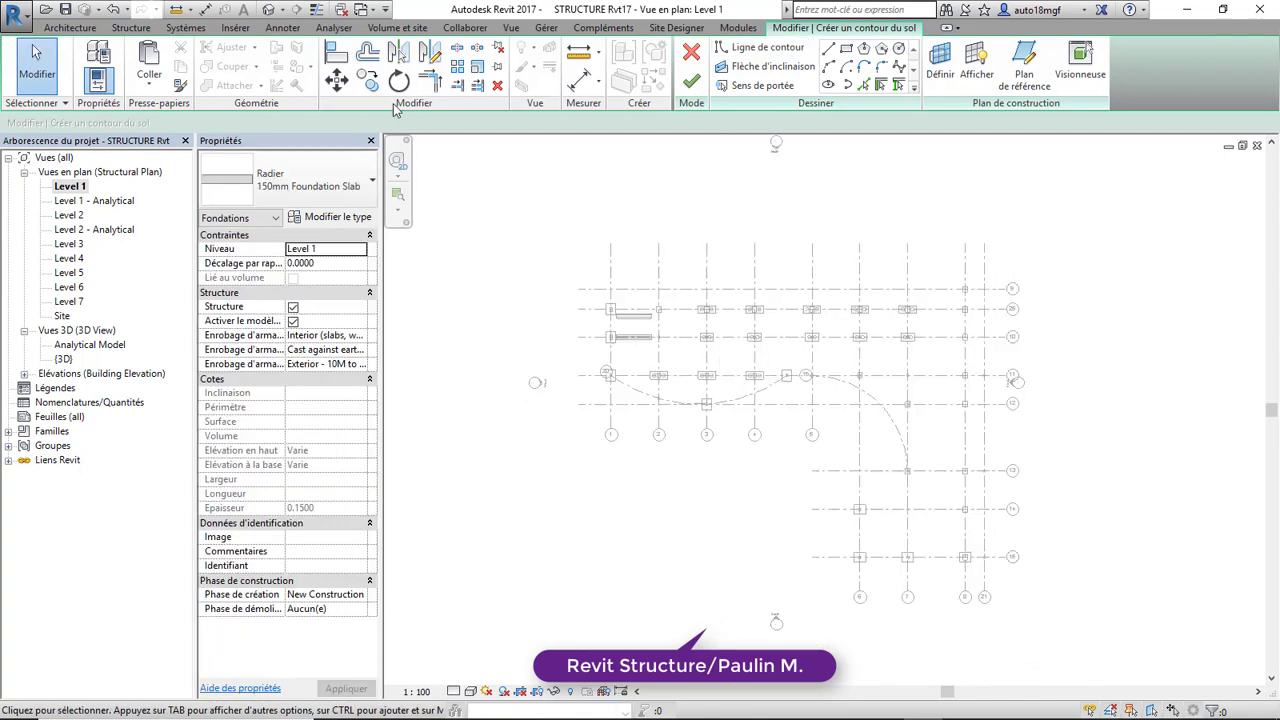
Open the default 3D view and orbit around the building to examine the footings and pile caps beneath the columns
click(269, 11)
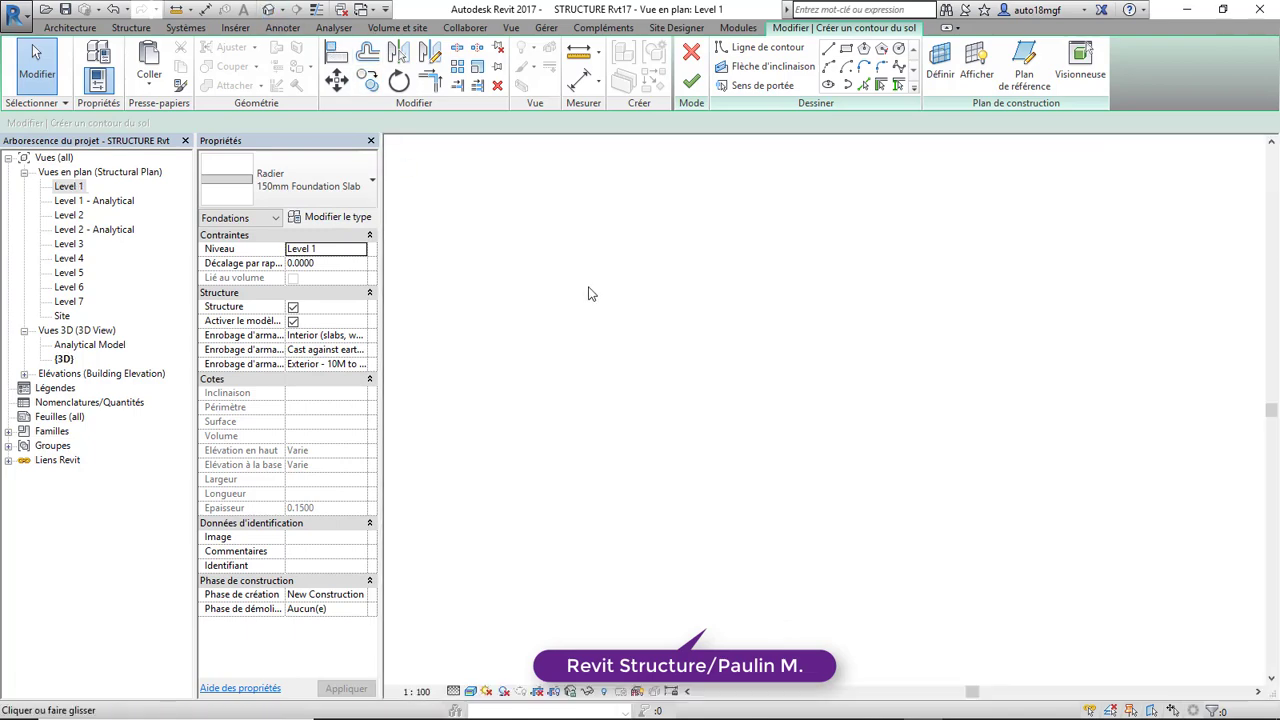
scroll(668, 316, down, 2)
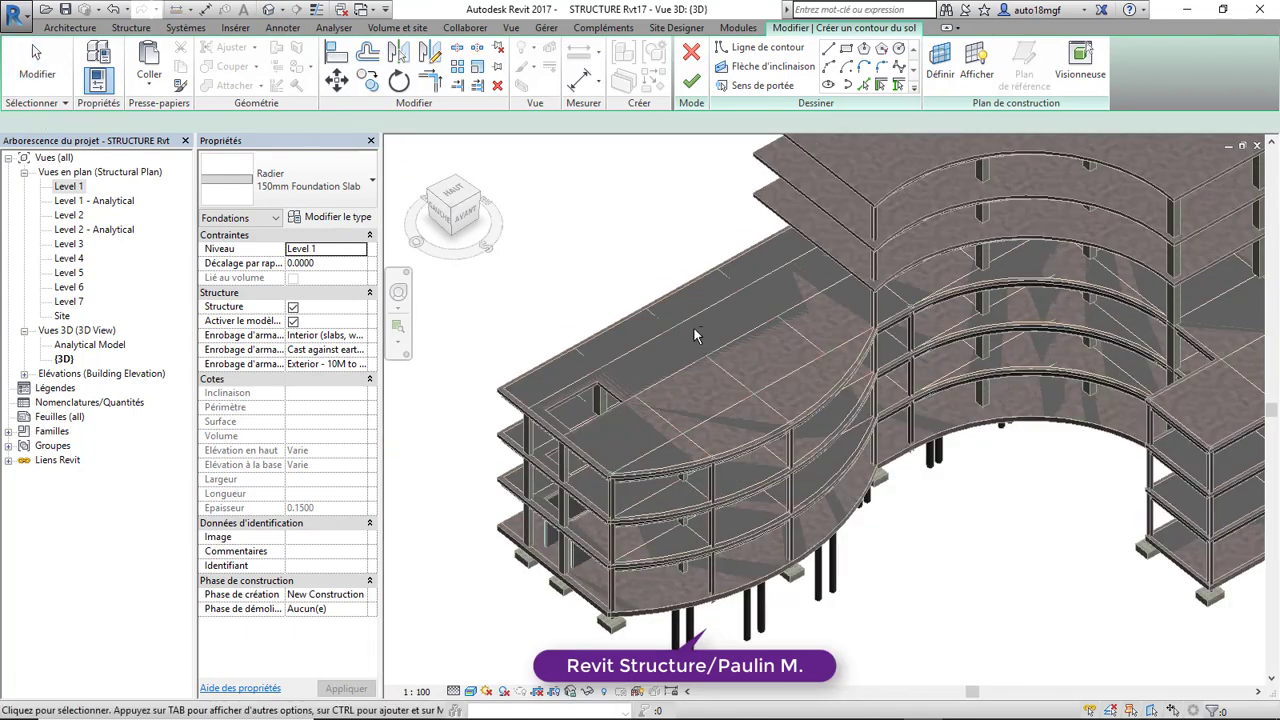
shift+middle_drag(693, 326, 732, 246)
scroll(705, 295, down, 3)
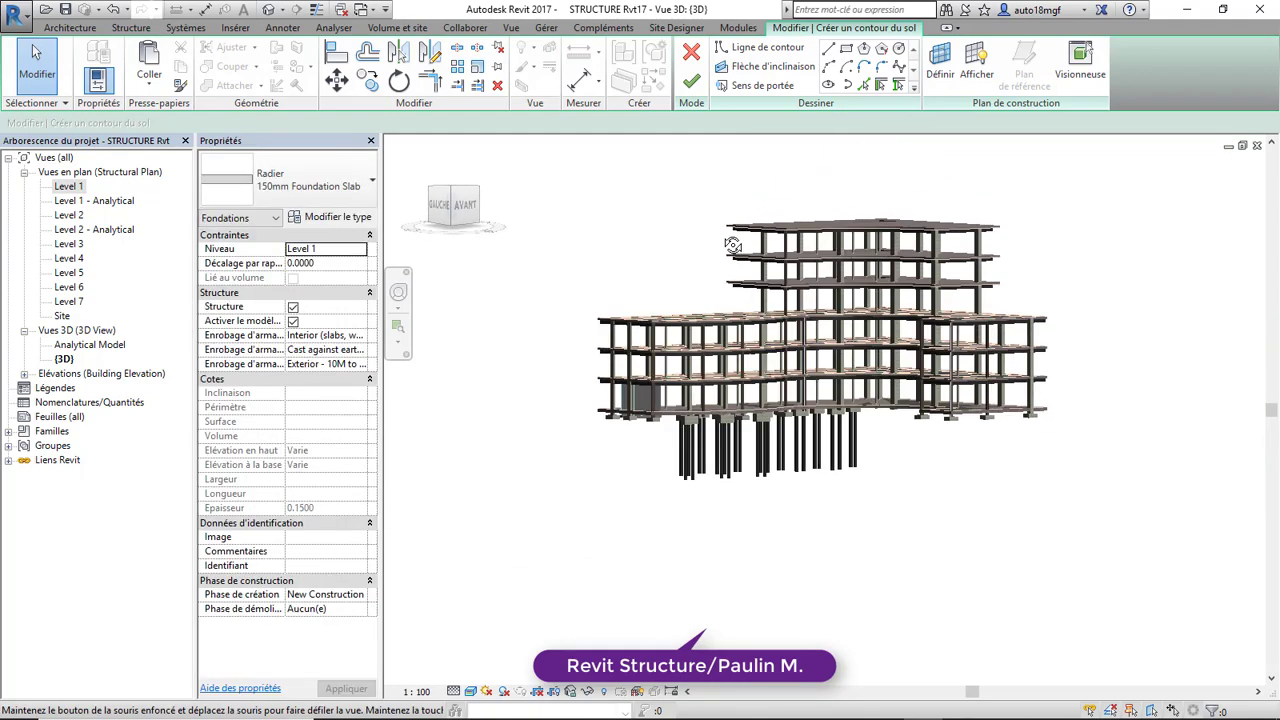
shift+middle_drag(711, 340, 564, 380)
scroll(752, 414, up, 4)
scroll(668, 368, down, 3)
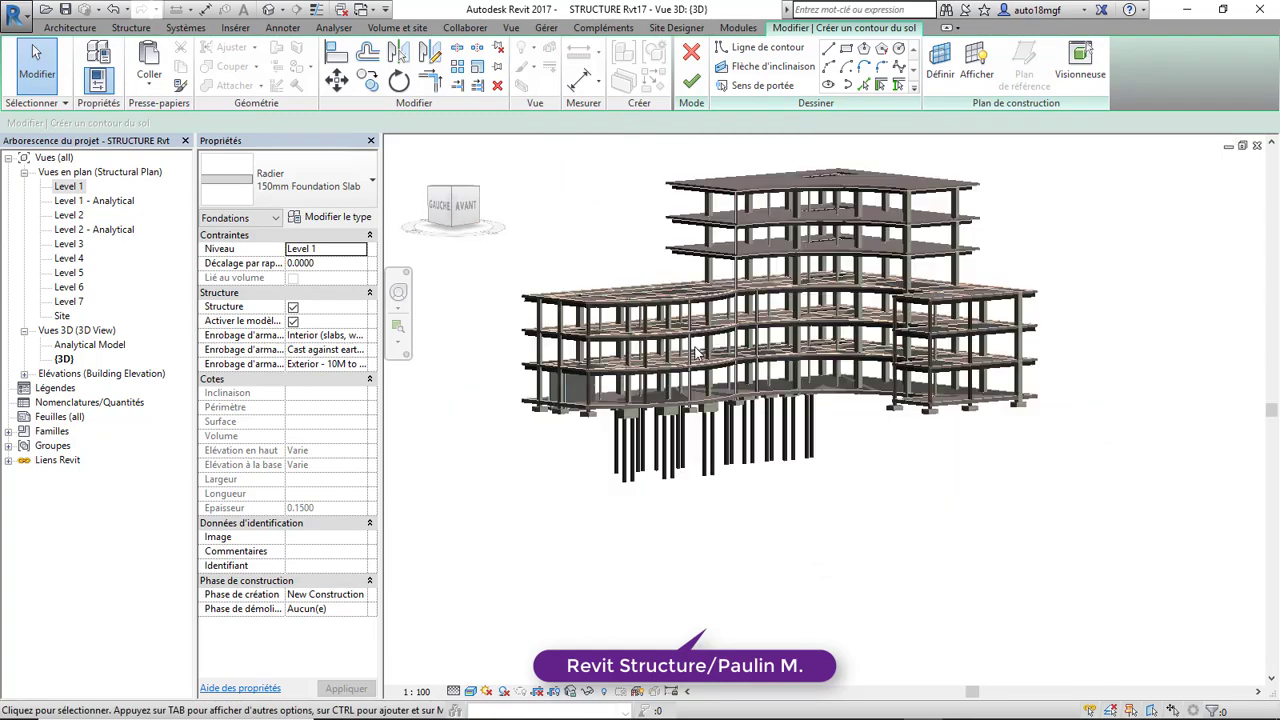
shift+middle_drag(702, 372, 820, 370)
scroll(888, 367, up, 2)
scroll(888, 367, down, 2)
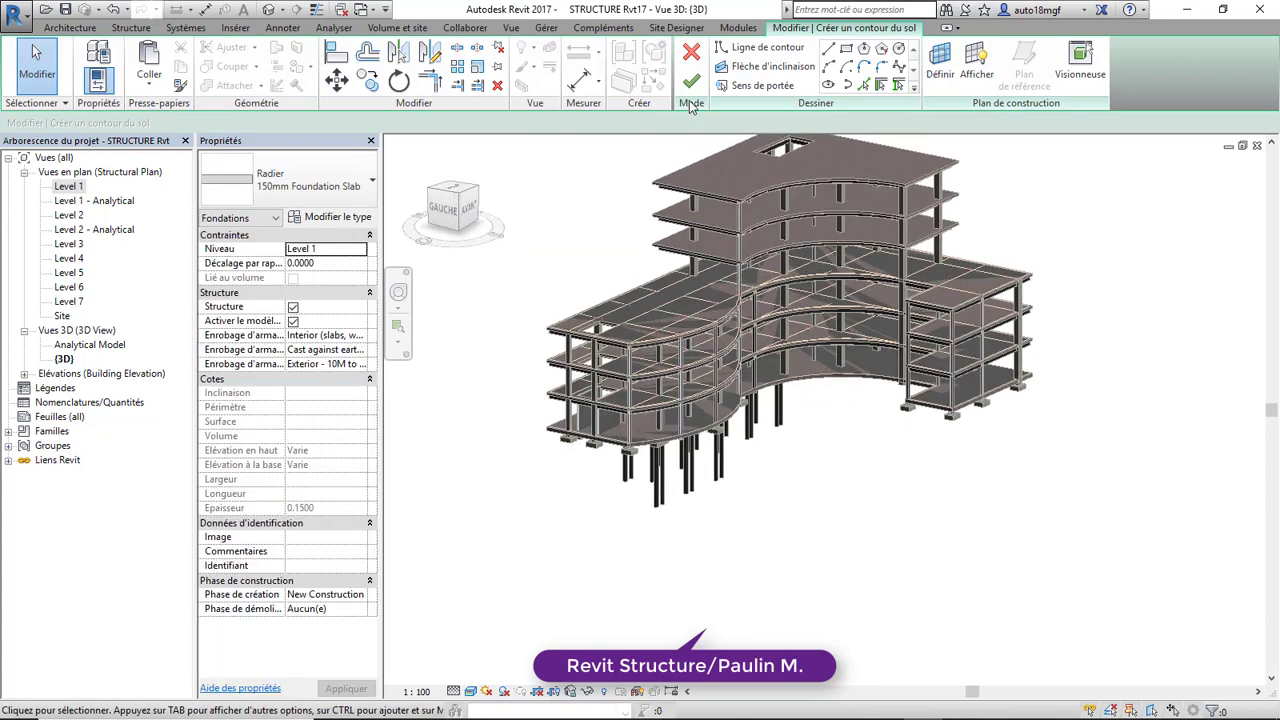
Try to finish the empty foundation slab sketch, choosing to continue sketching
click(692, 84)
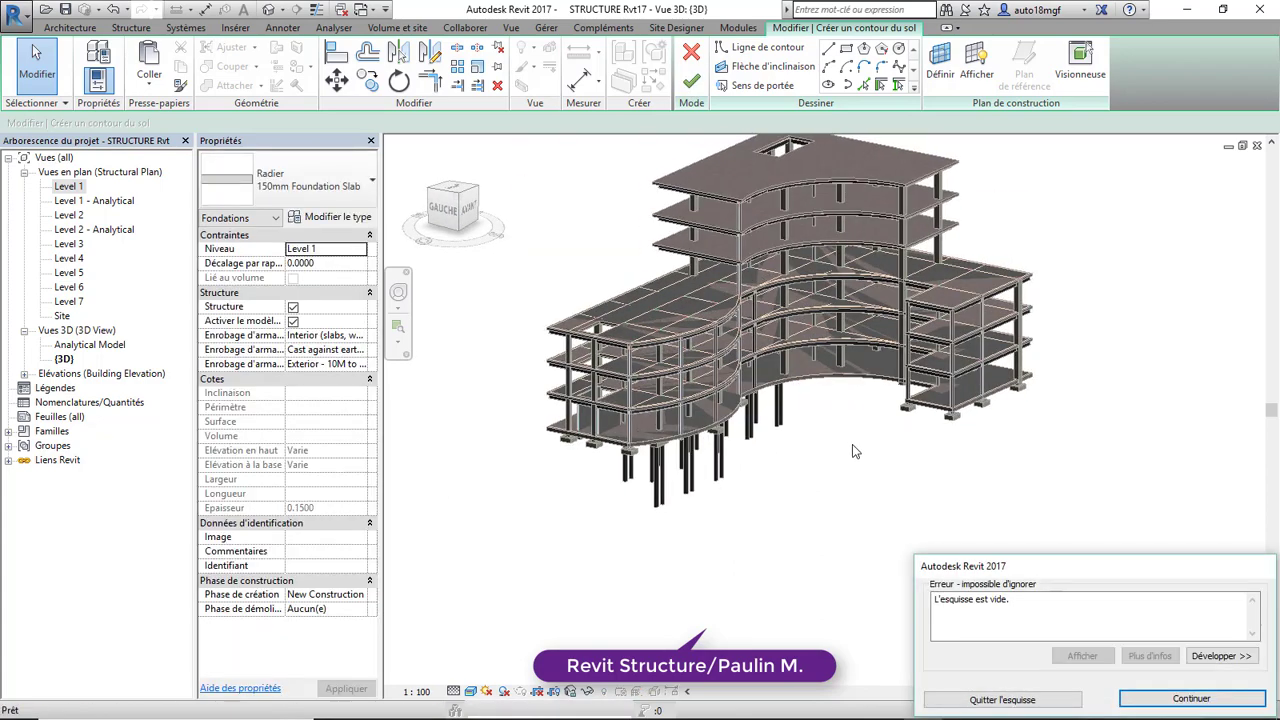
click(1136, 704)
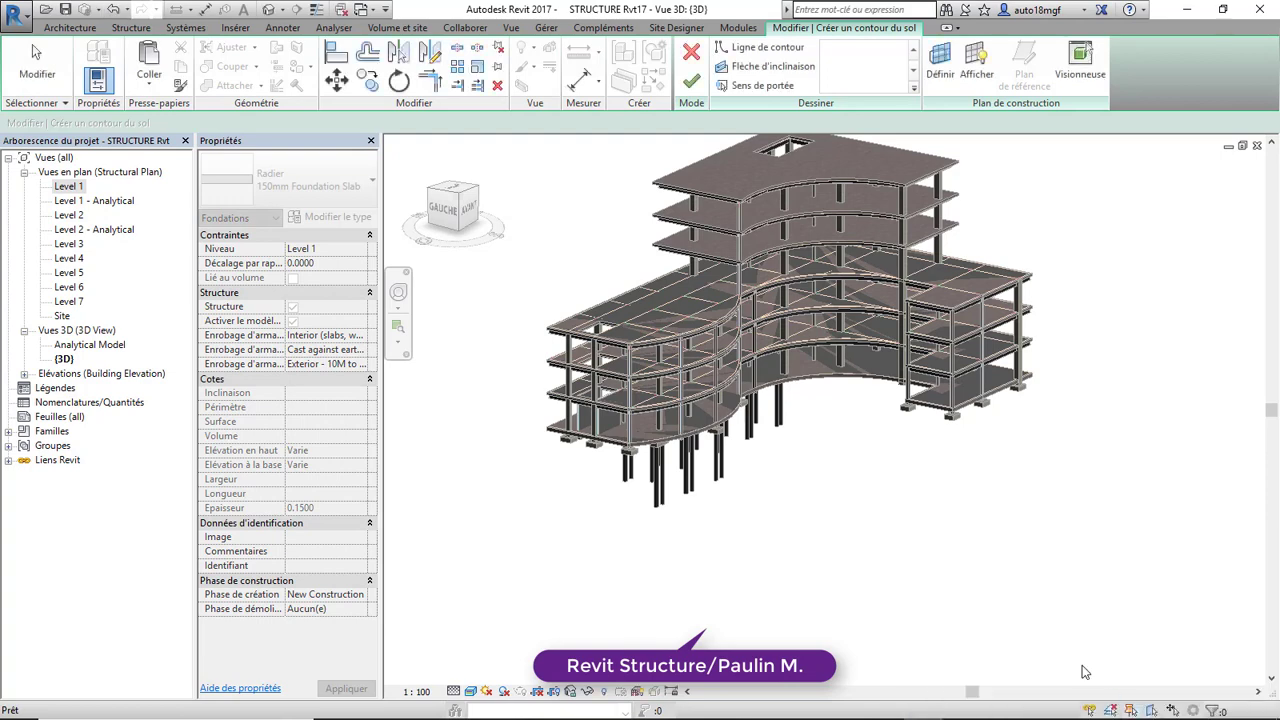
Cancel the foundation slab sketch and examine the piles and footings beneath the building from the side in 3D
click(692, 56)
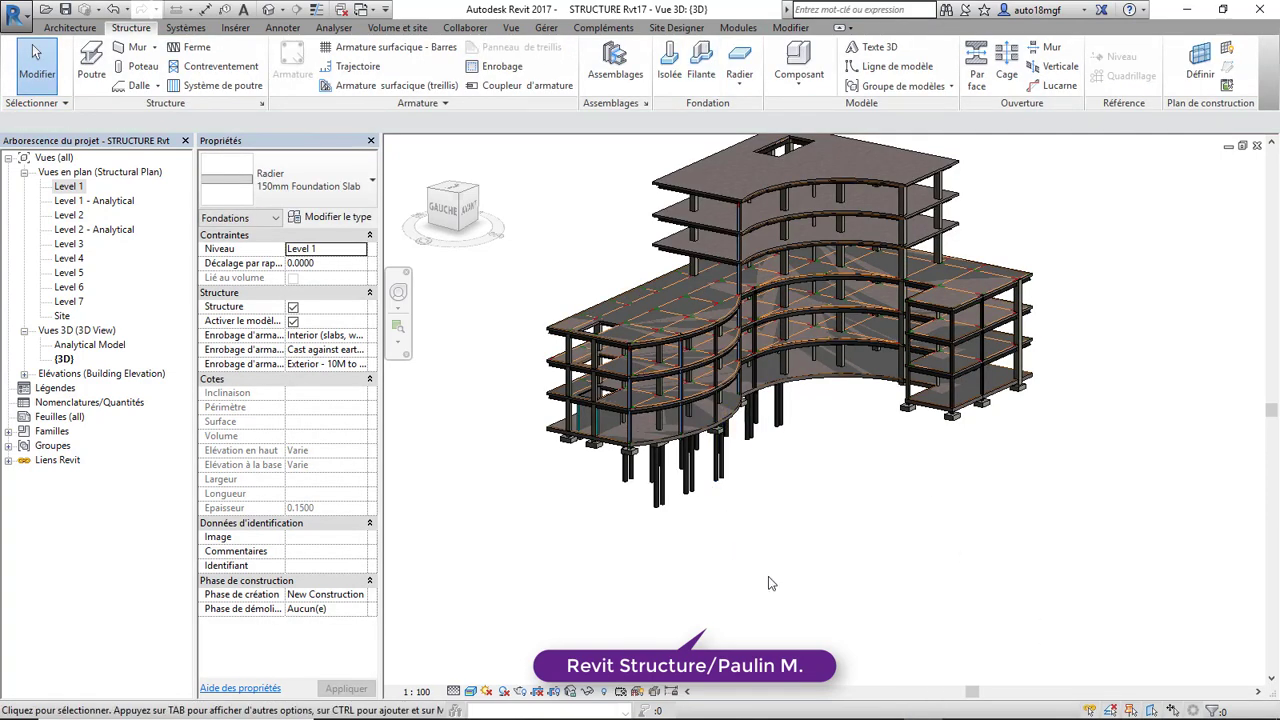
scroll(760, 500, down, 2)
scroll(752, 480, up, 3)
shift+middle_drag(752, 480, 652, 468)
scroll(922, 478, up, 3)
scroll(1100, 500, down, 2)
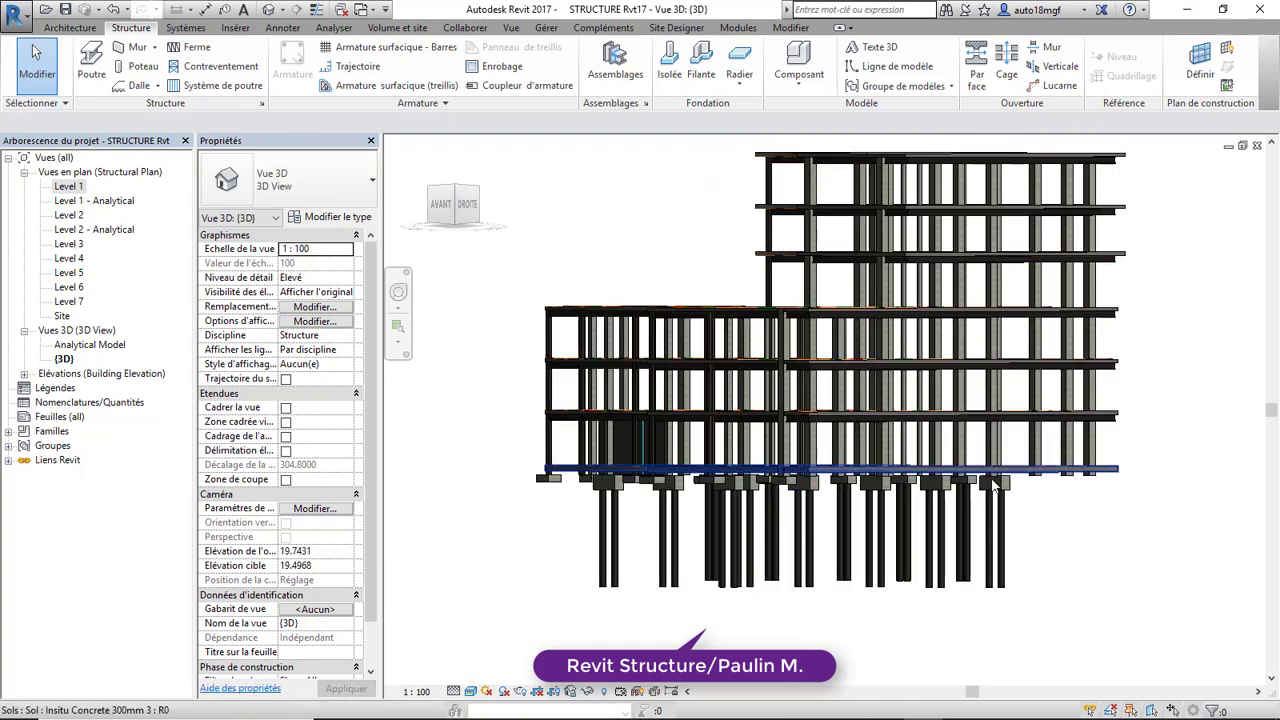
On the Level 1 plan, place isolated M_Footing-Rectangular 1800 x 100 x 120mm 2 footings where grid 21 meets grids 11 and 13
double_click(72, 186)
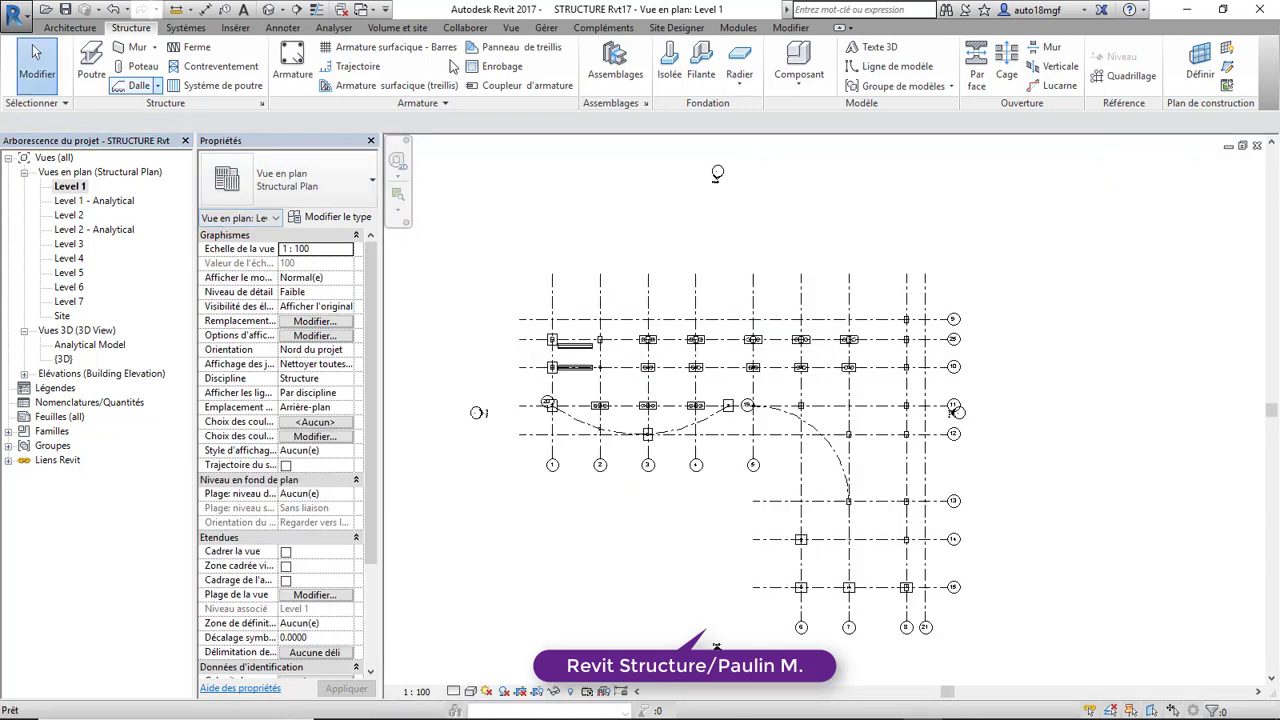
click(670, 66)
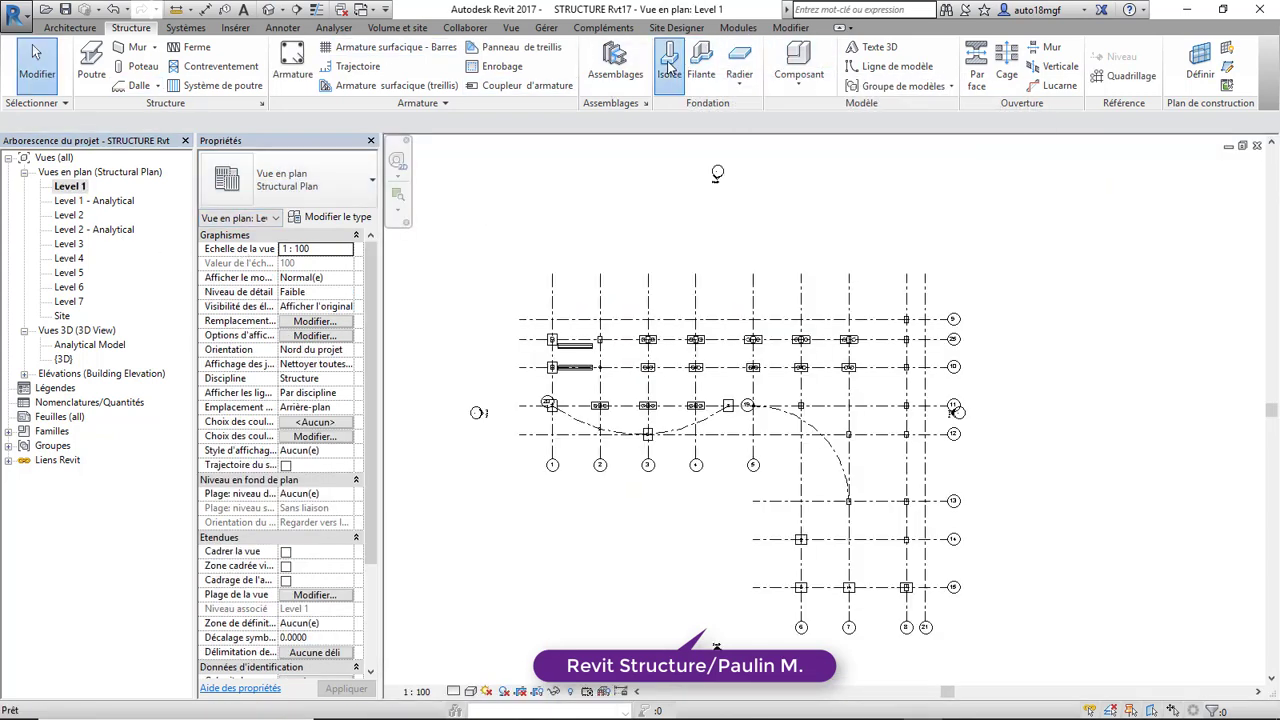
scroll(955, 410, up, 2)
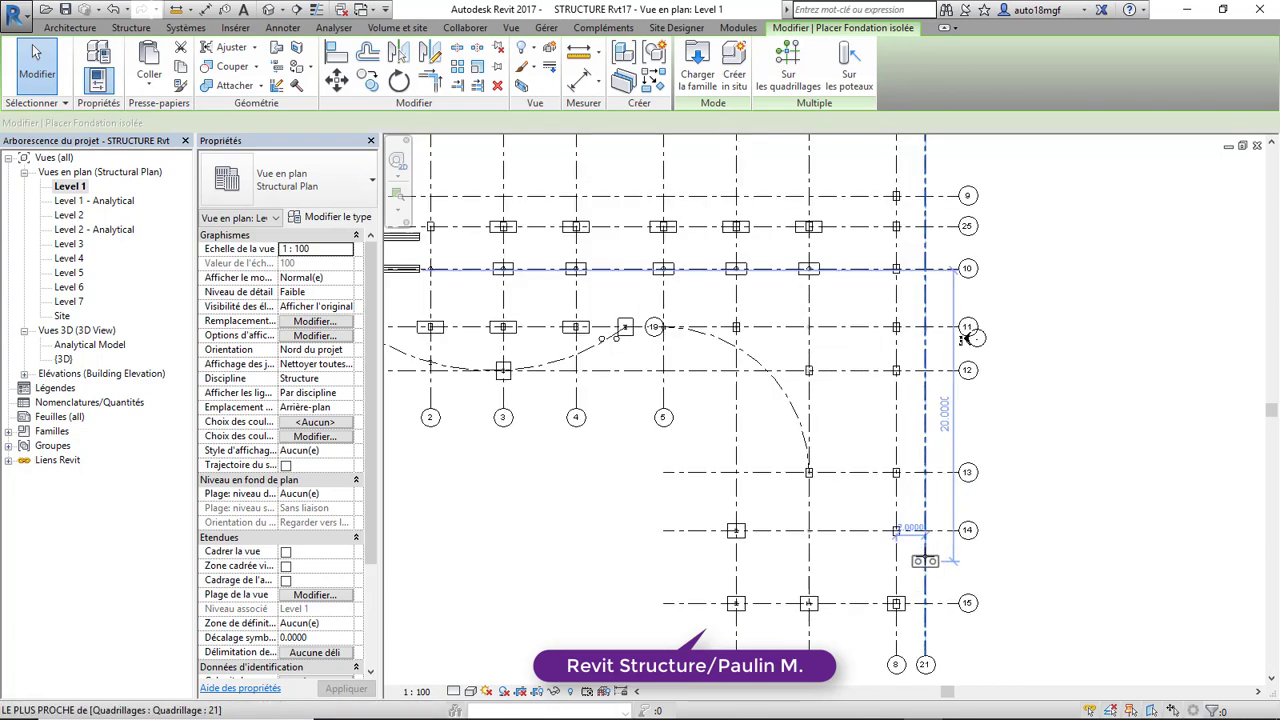
click(290, 180)
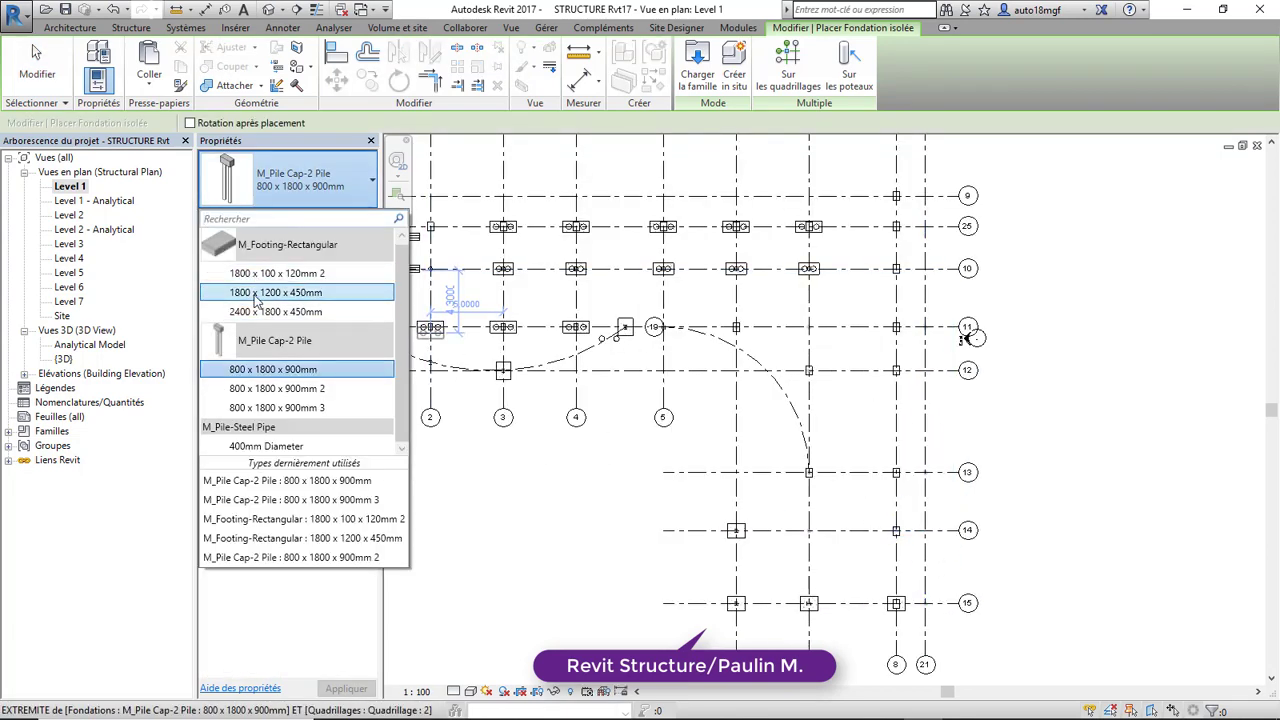
click(265, 275)
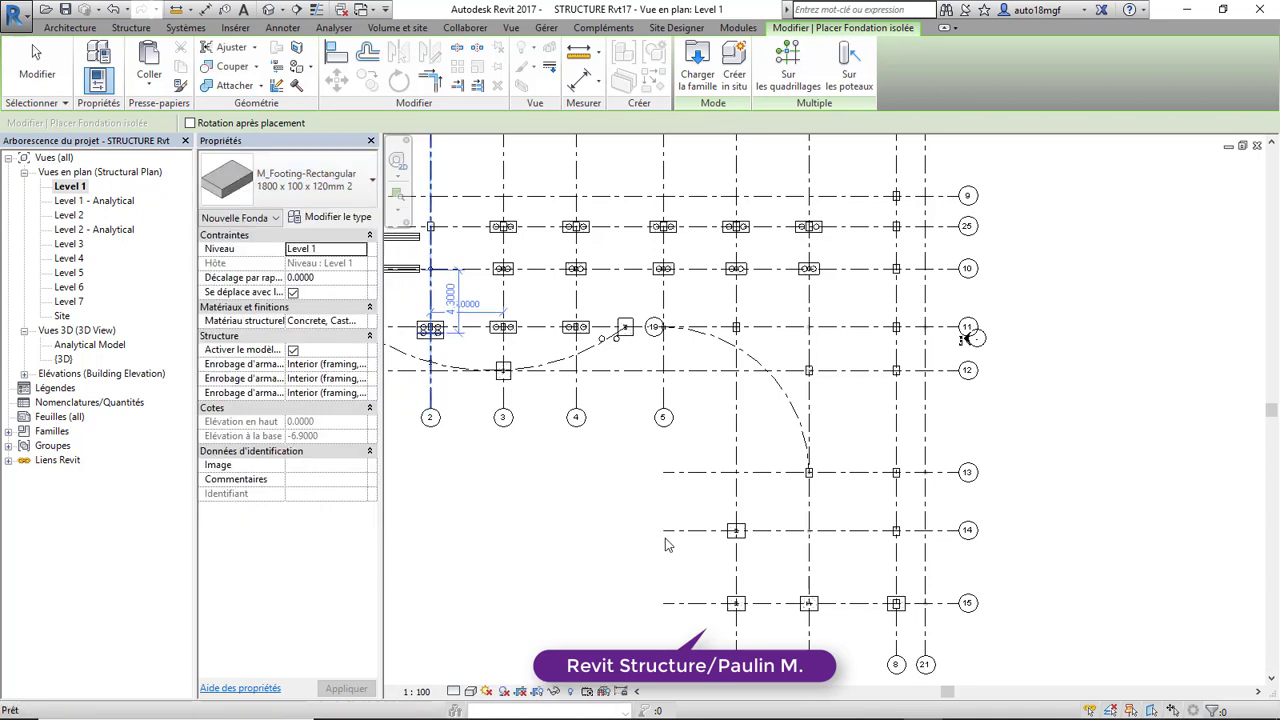
click(924, 326)
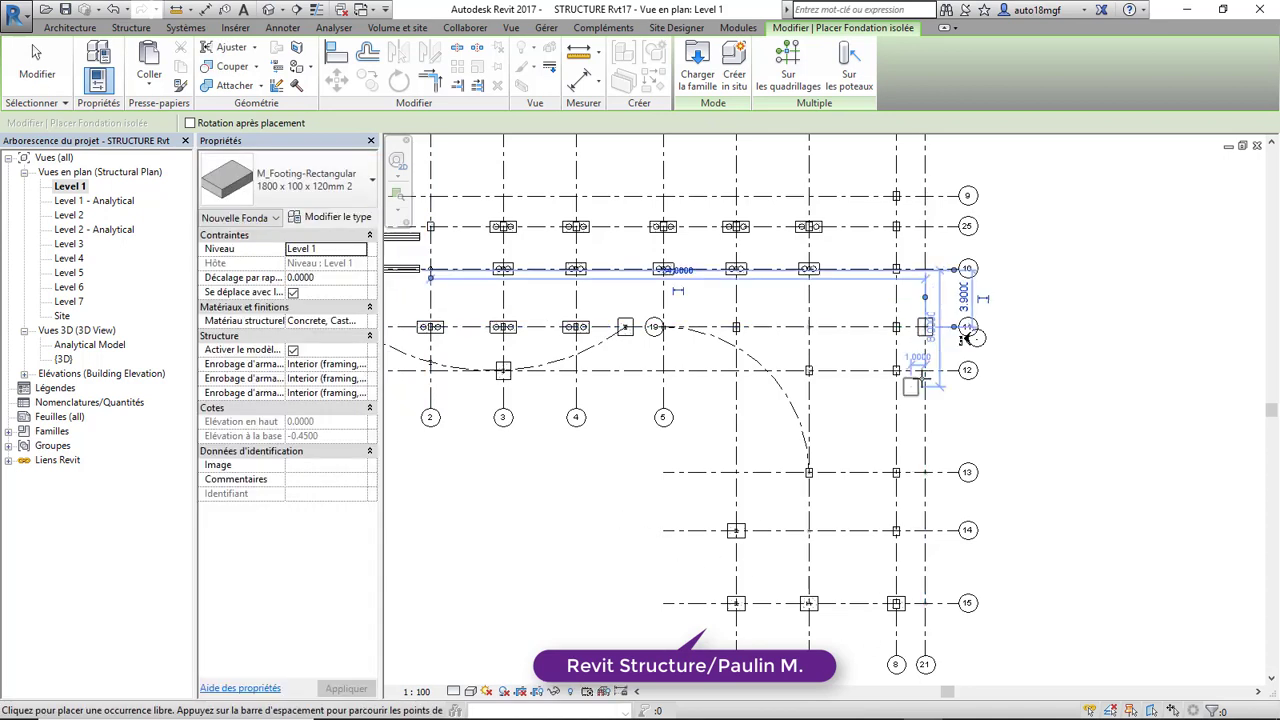
click(925, 474)
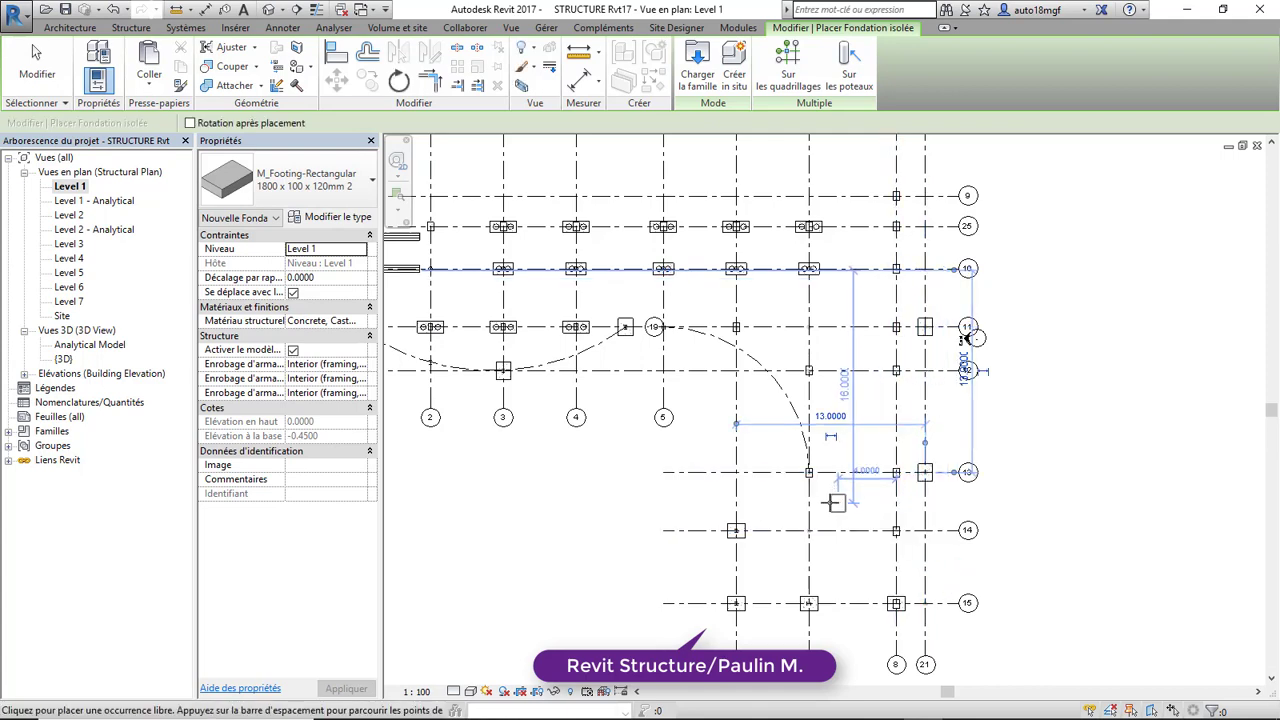
middle_drag(841, 507, 766, 571)
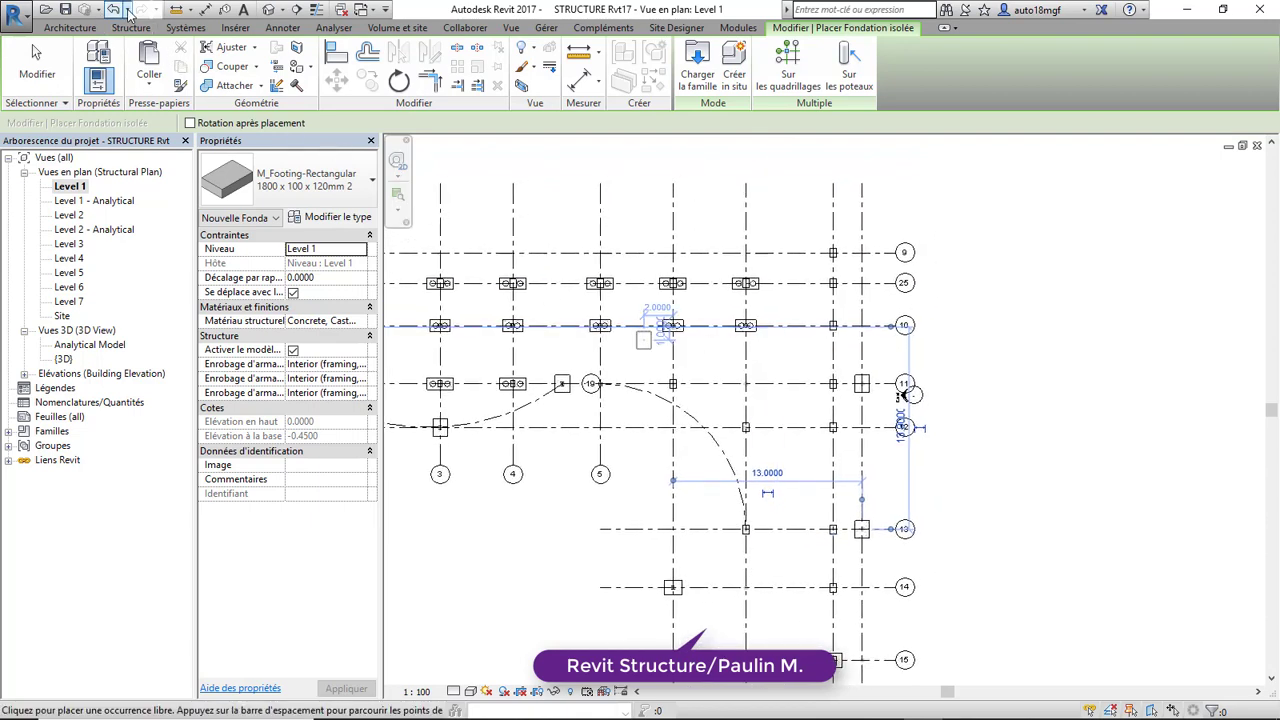
click(43, 72)
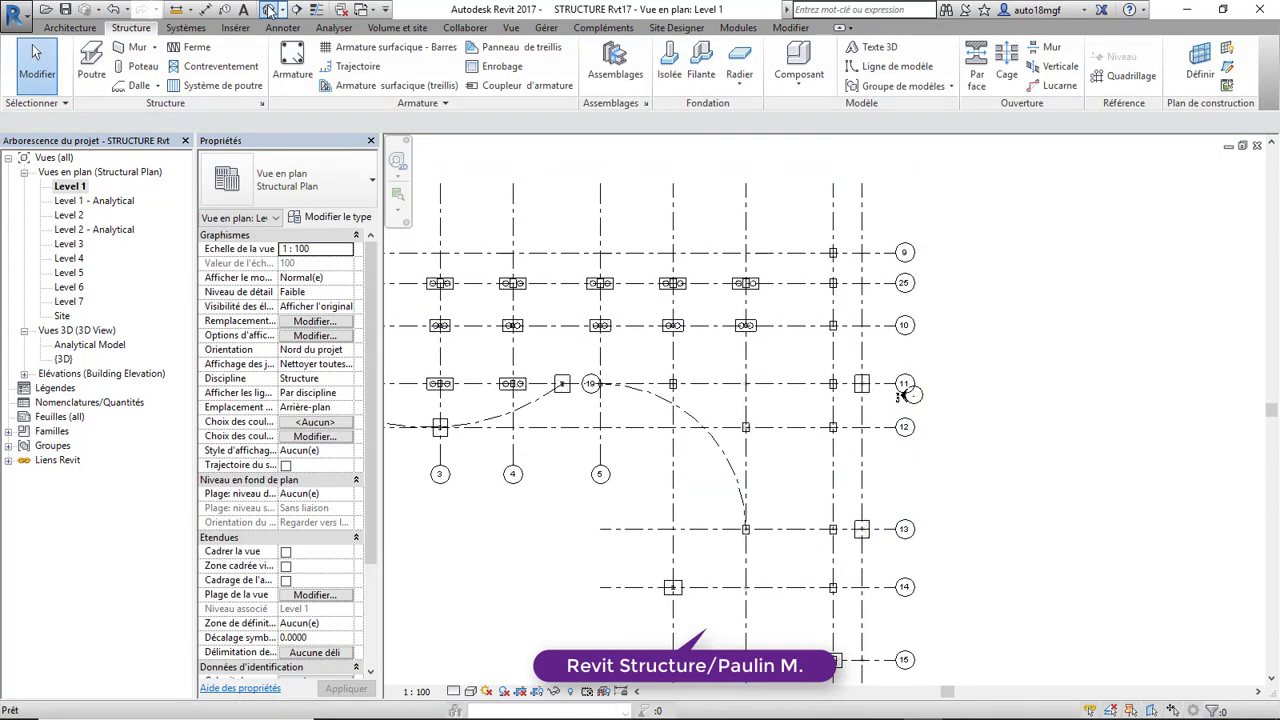
In the default 3D view, delete the two column-free footings beyond the ground slab's edge on grid 21
click(268, 9)
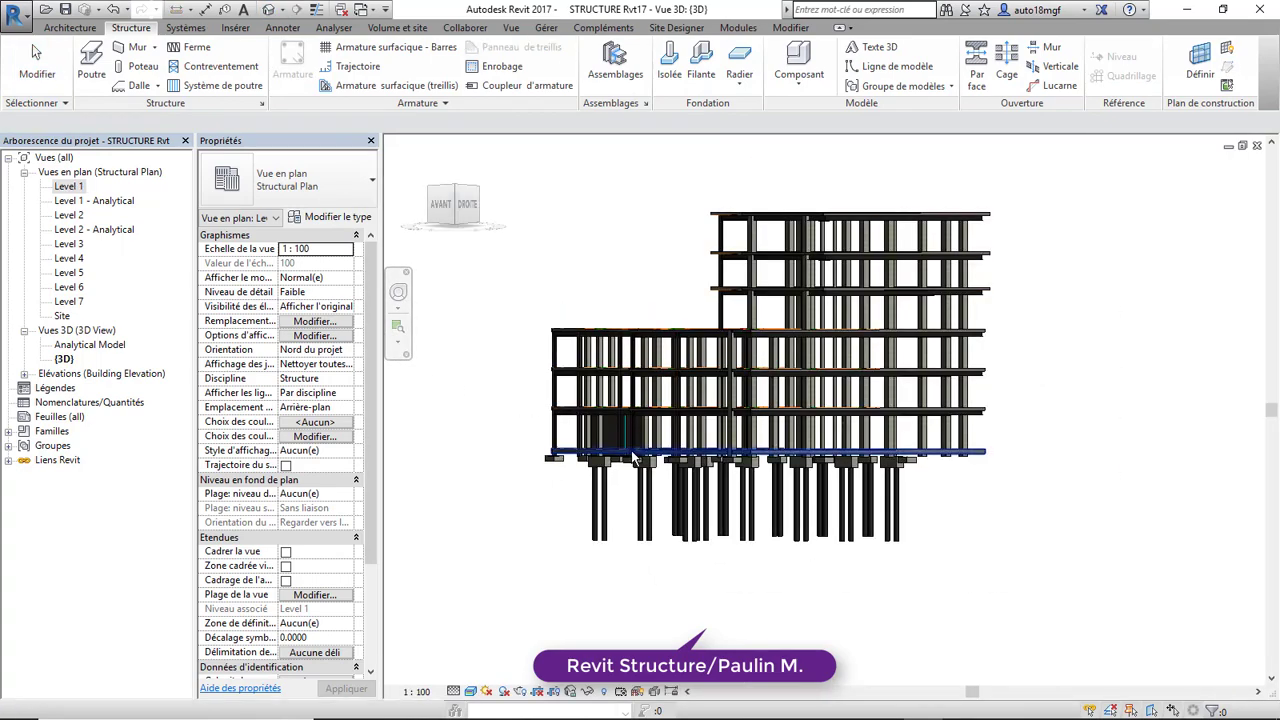
shift+middle_drag(647, 483, 860, 472)
scroll(901, 491, up, 4)
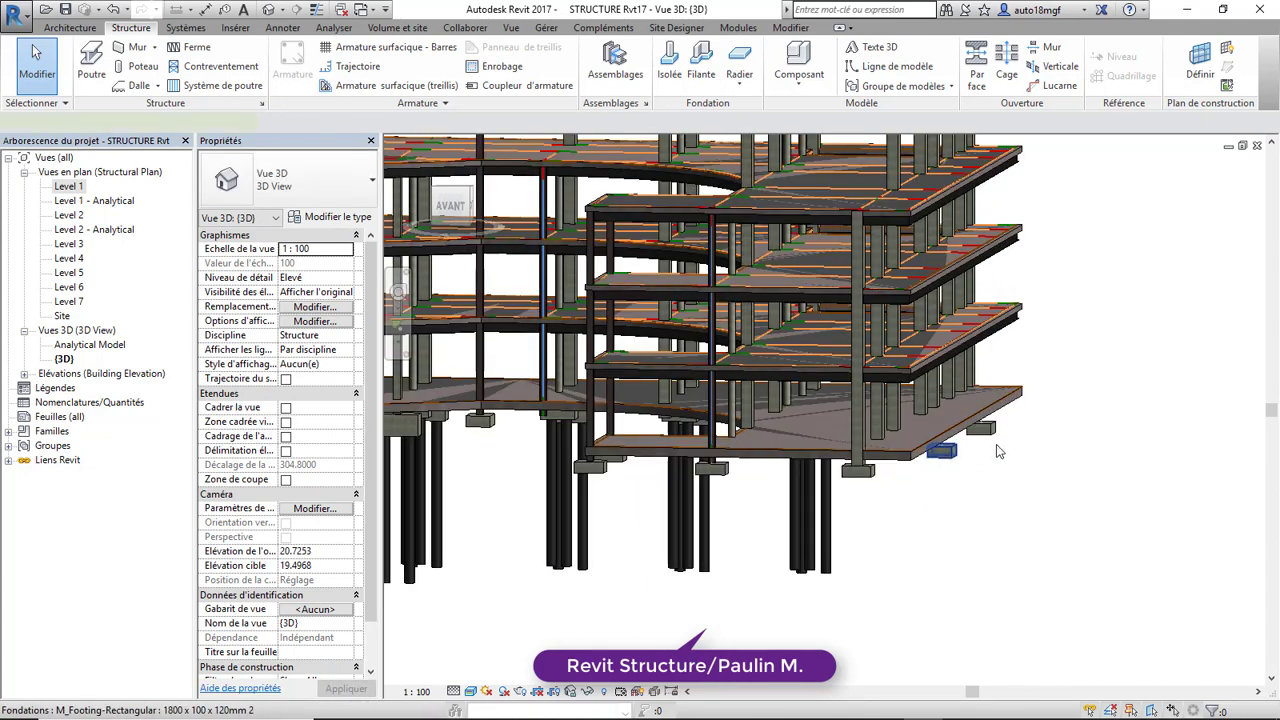
click(985, 432)
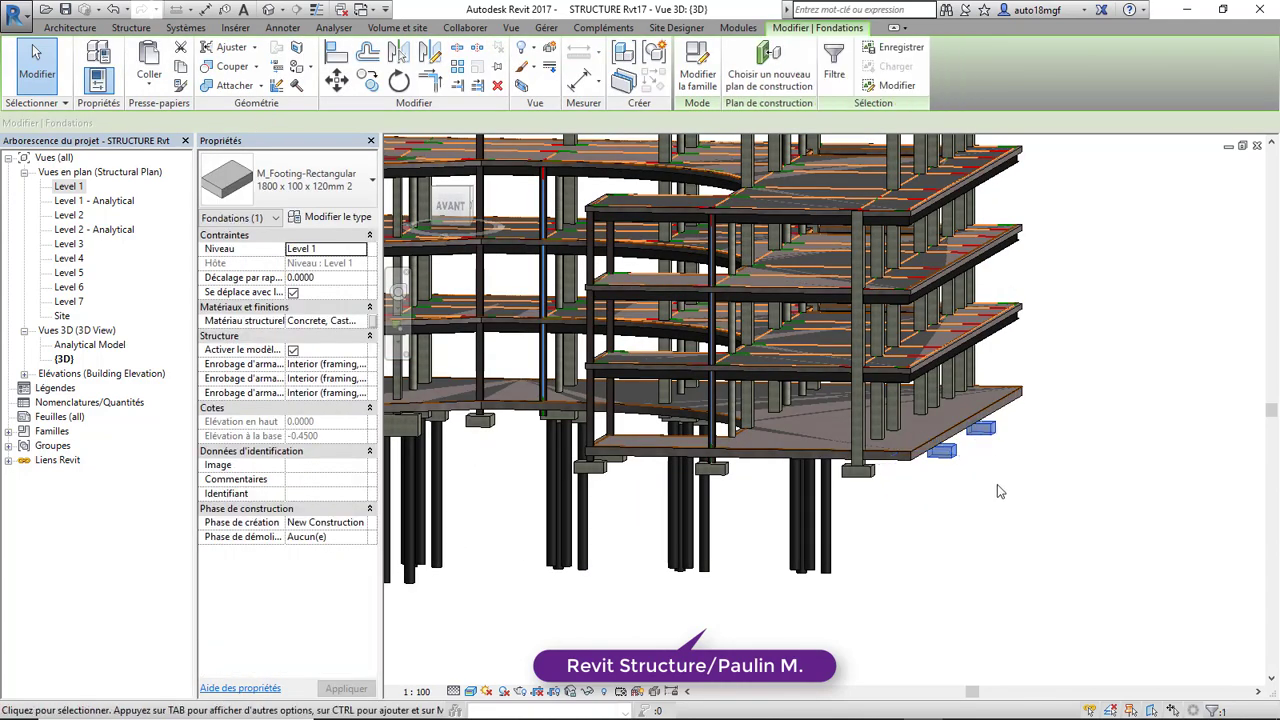
key(Delete)
Examine the whole structure with its footings and pile caps from several angles in the 3D view
scroll(896, 499, down, 3)
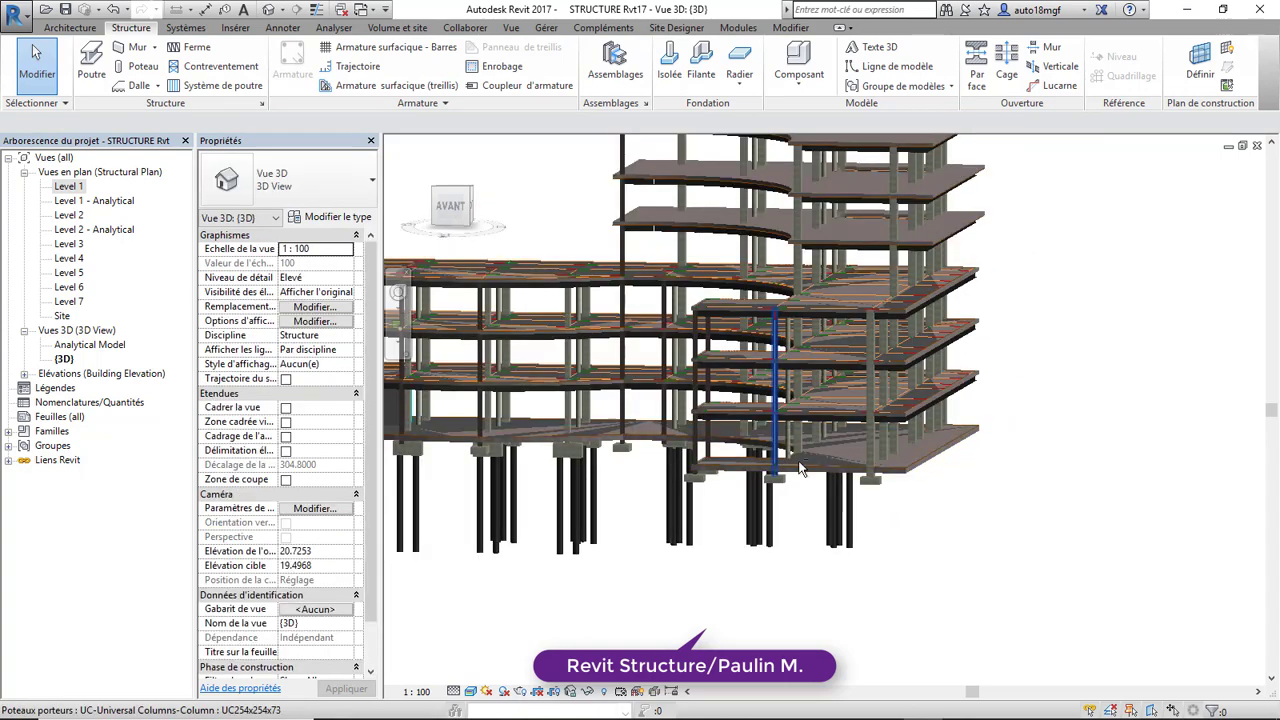
scroll(870, 480, down, 5)
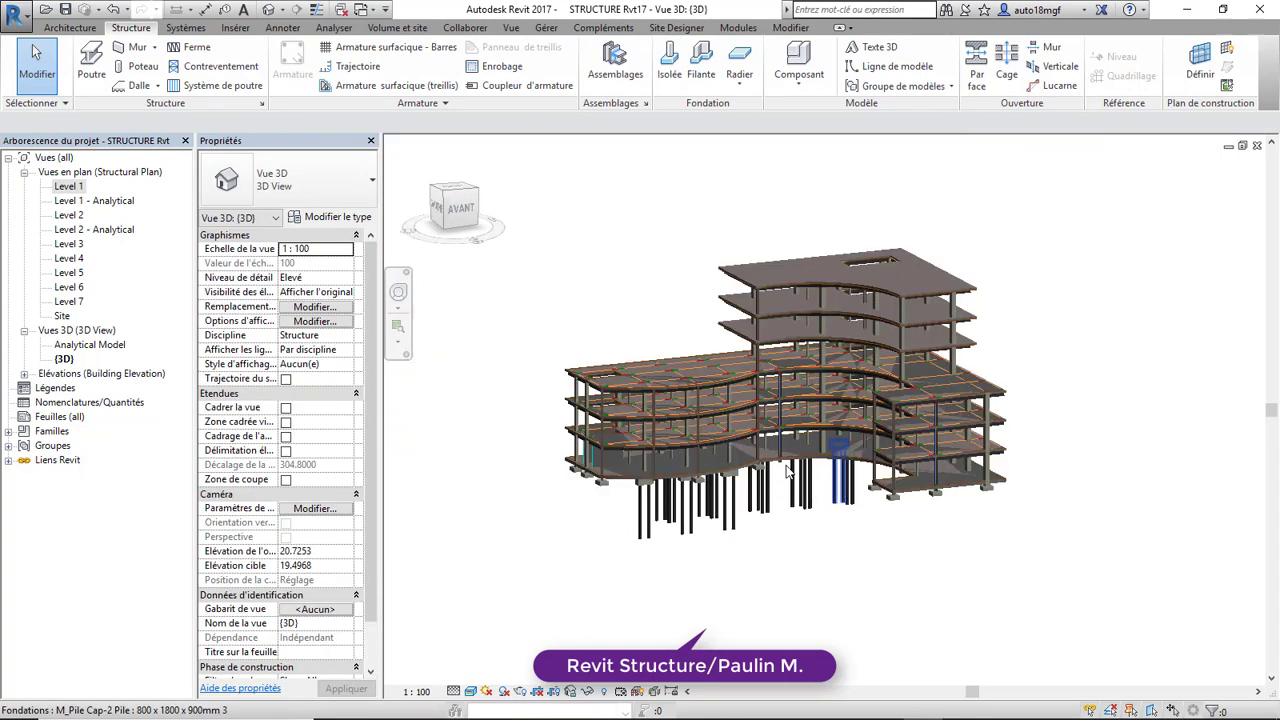
scroll(836, 428, up, 3)
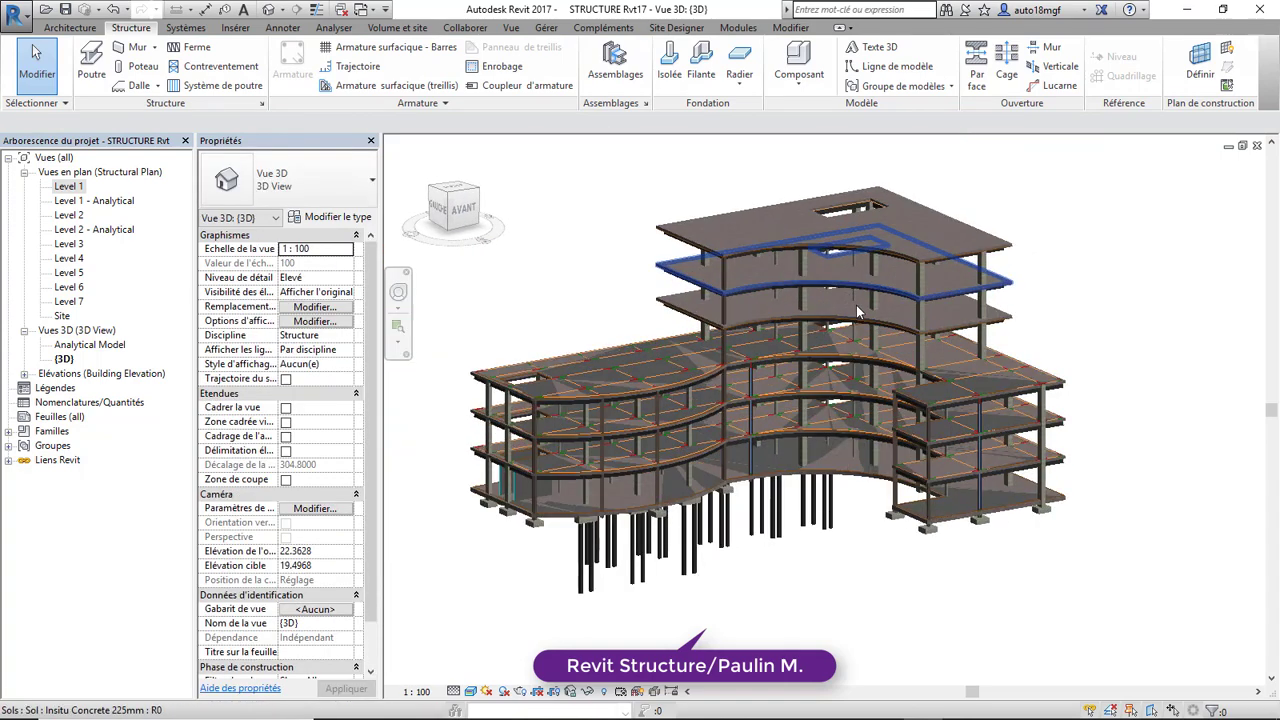
scroll(856, 308, up, 1)
scroll(892, 422, down, 3)
middle_drag(809, 434, 831, 436)
scroll(851, 454, up, 3)
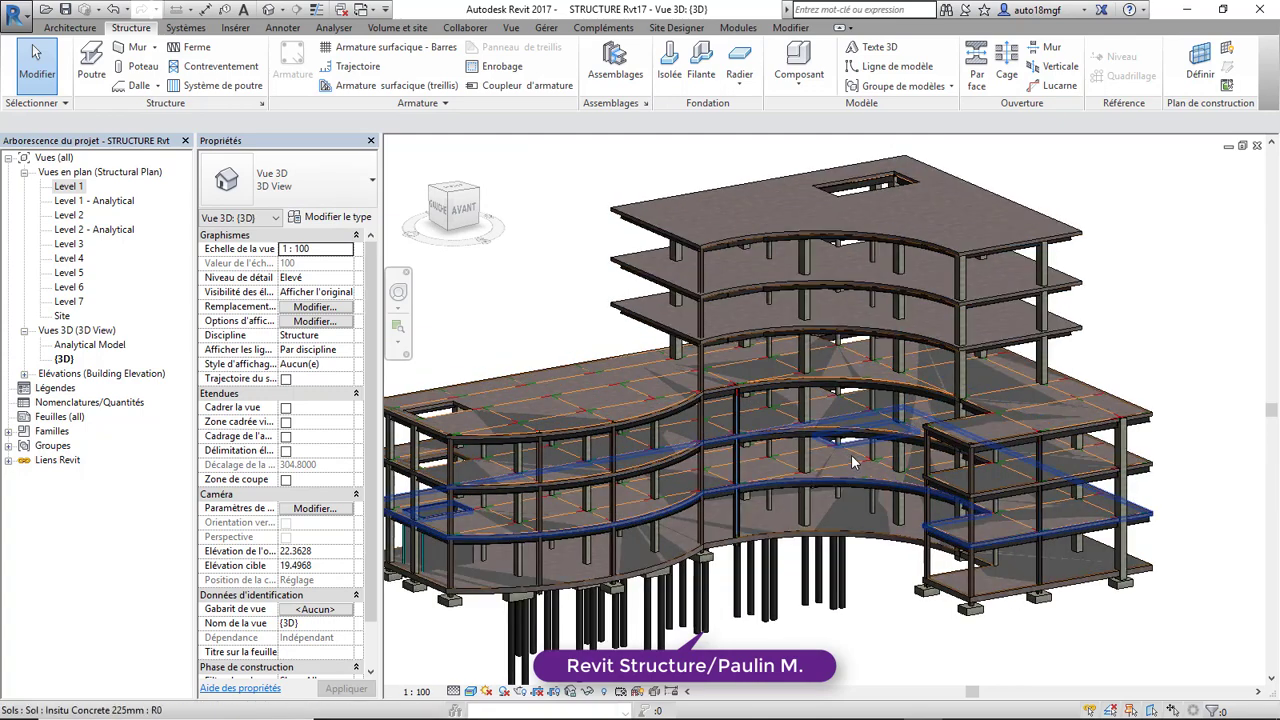
scroll(853, 462, down, 2)
shift+middle_drag(811, 409, 732, 484)
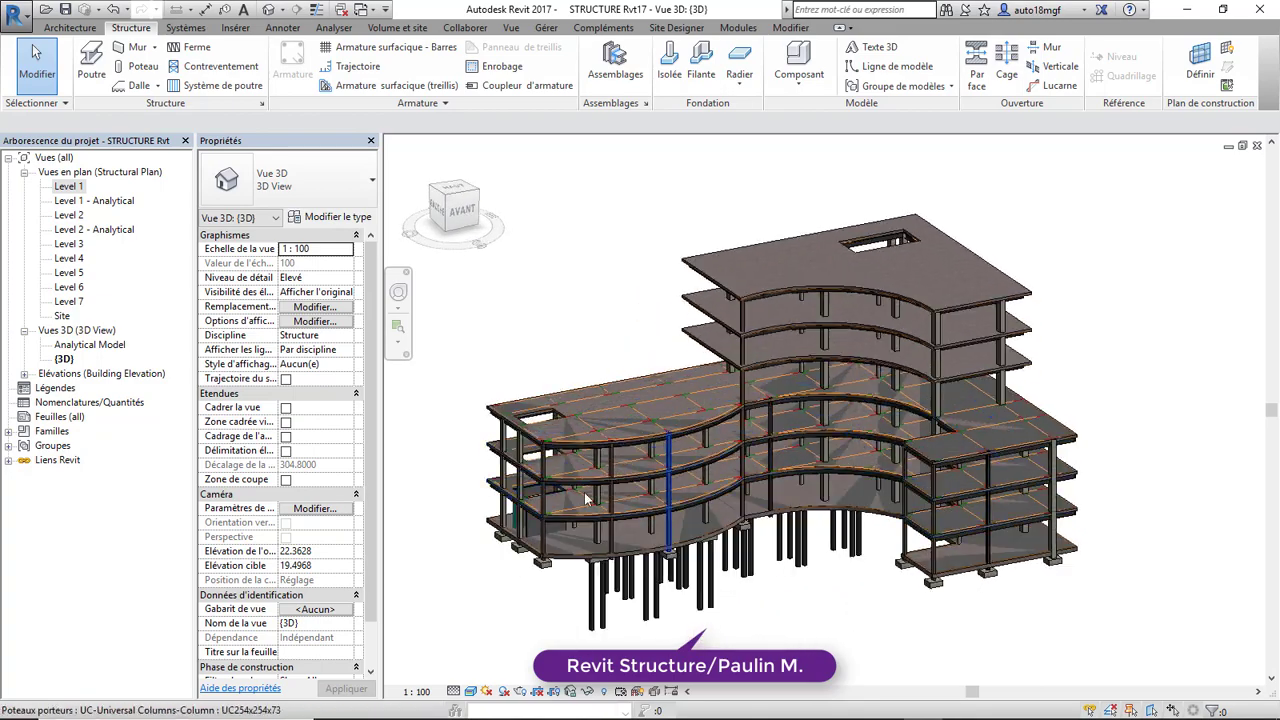
scroll(571, 517, up, 3)
shift+middle_drag(571, 517, 648, 510)
scroll(792, 451, down, 3)
scroll(786, 441, up, 3)
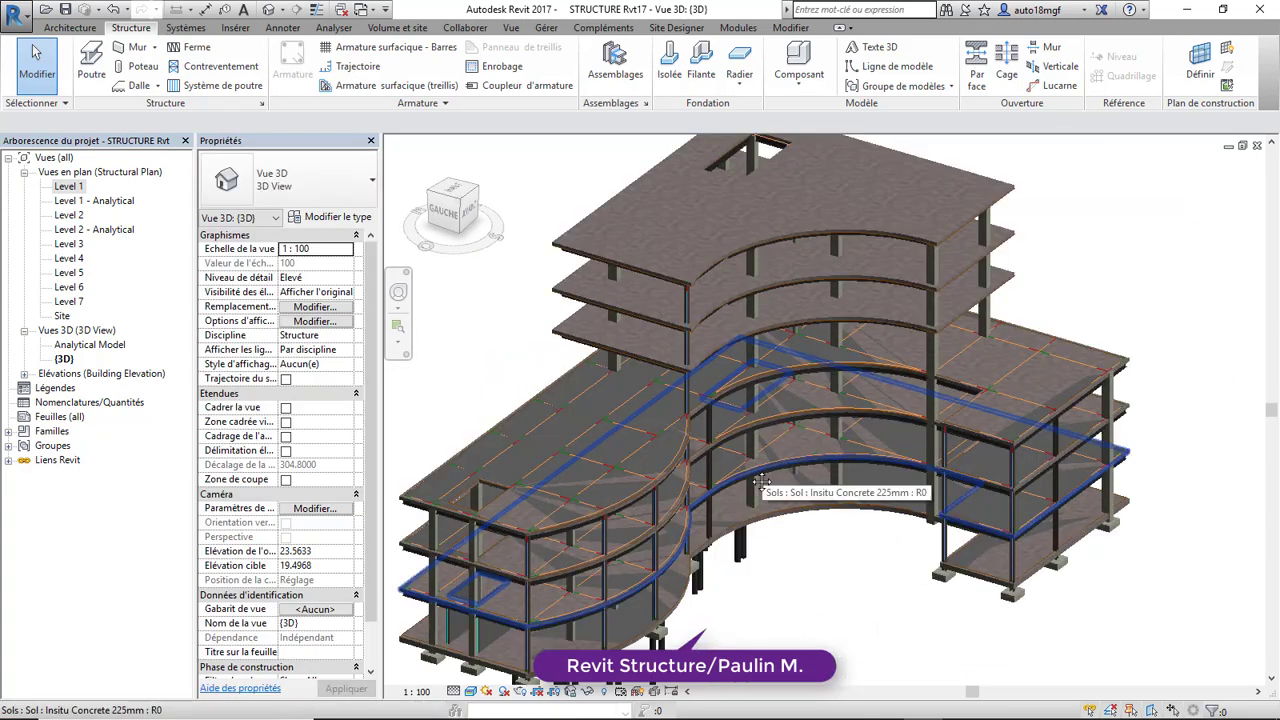
shift+middle_drag(786, 441, 672, 382)
scroll(764, 492, down, 2)
shift+middle_drag(888, 508, 970, 537)
shift+middle_drag(820, 507, 886, 518)
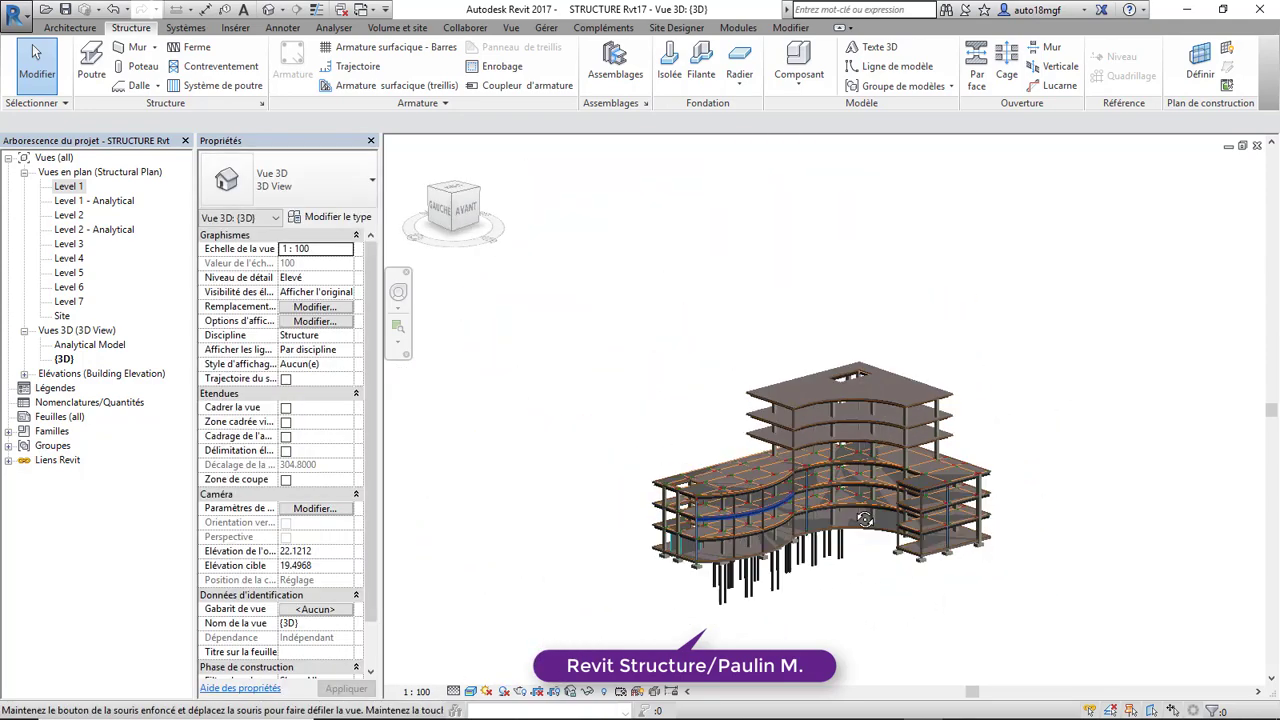
scroll(840, 448, up, 2)
scroll(841, 446, down, 2)
scroll(845, 460, up, 3)
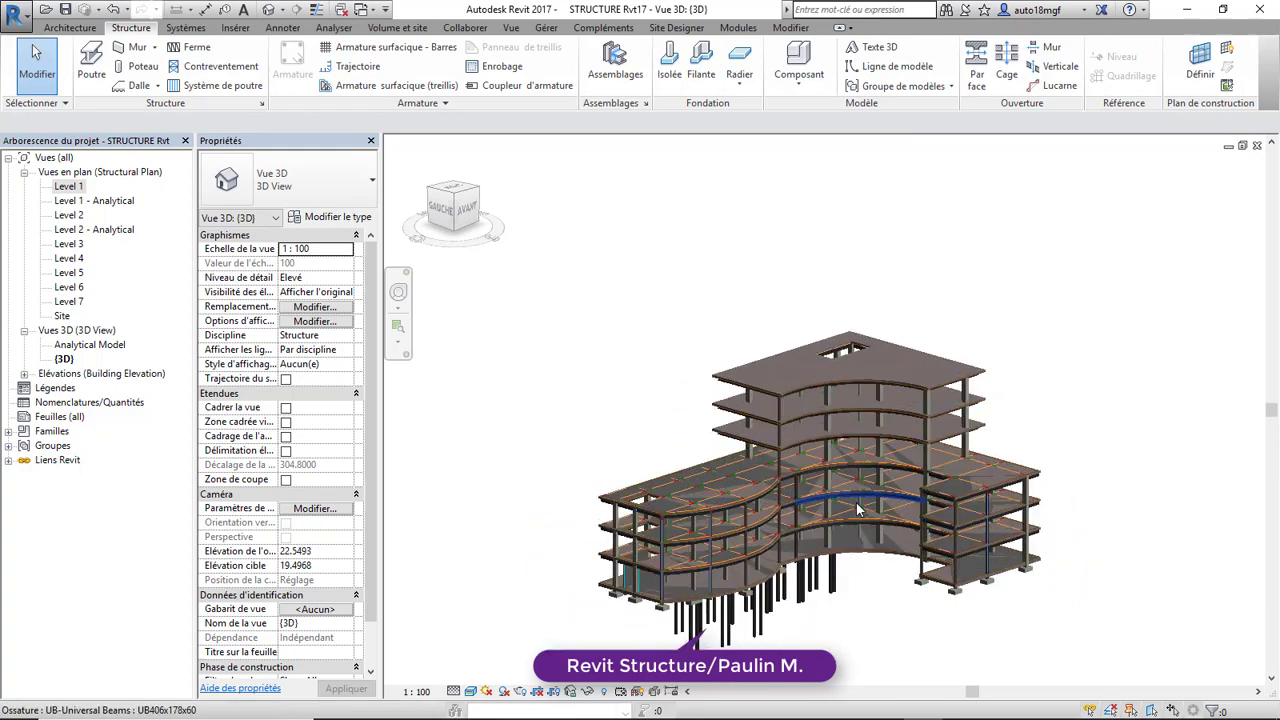